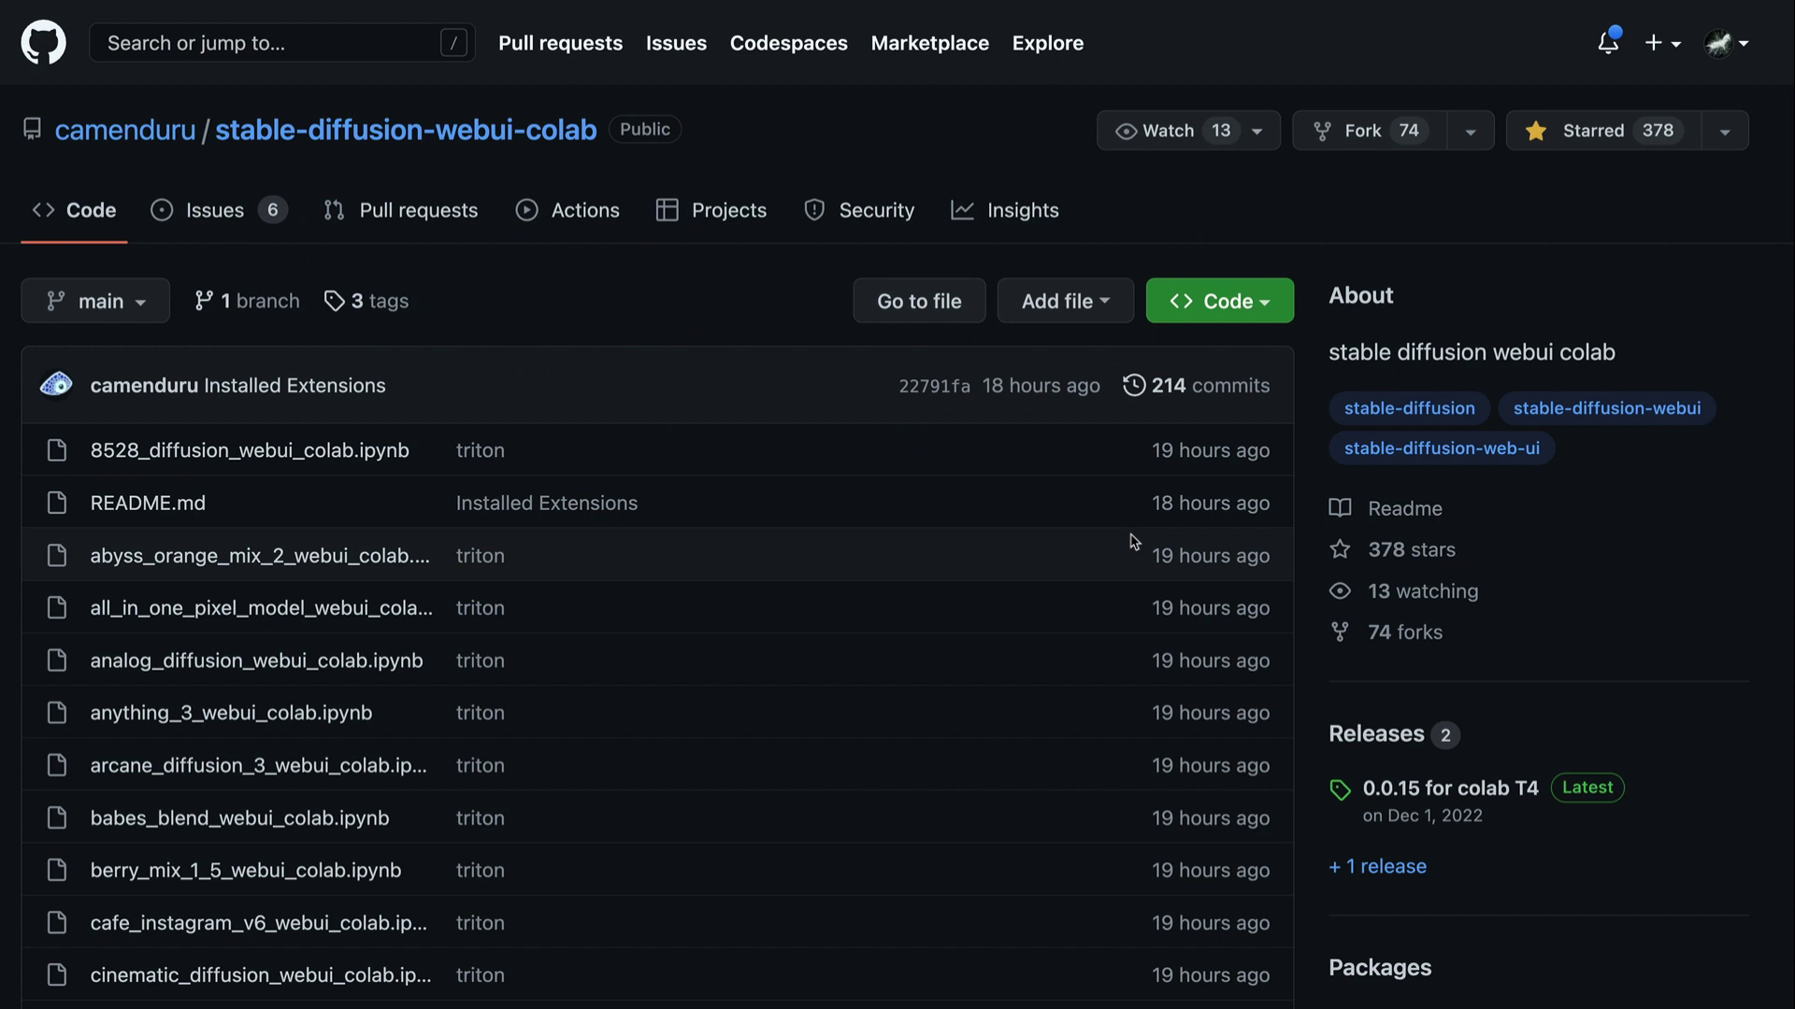
Look through the stable-diffusion-webui-colab repository's notebook files and README model table, and glance at the web UI's CivitAi extension
scroll(1134, 542, down, 20)
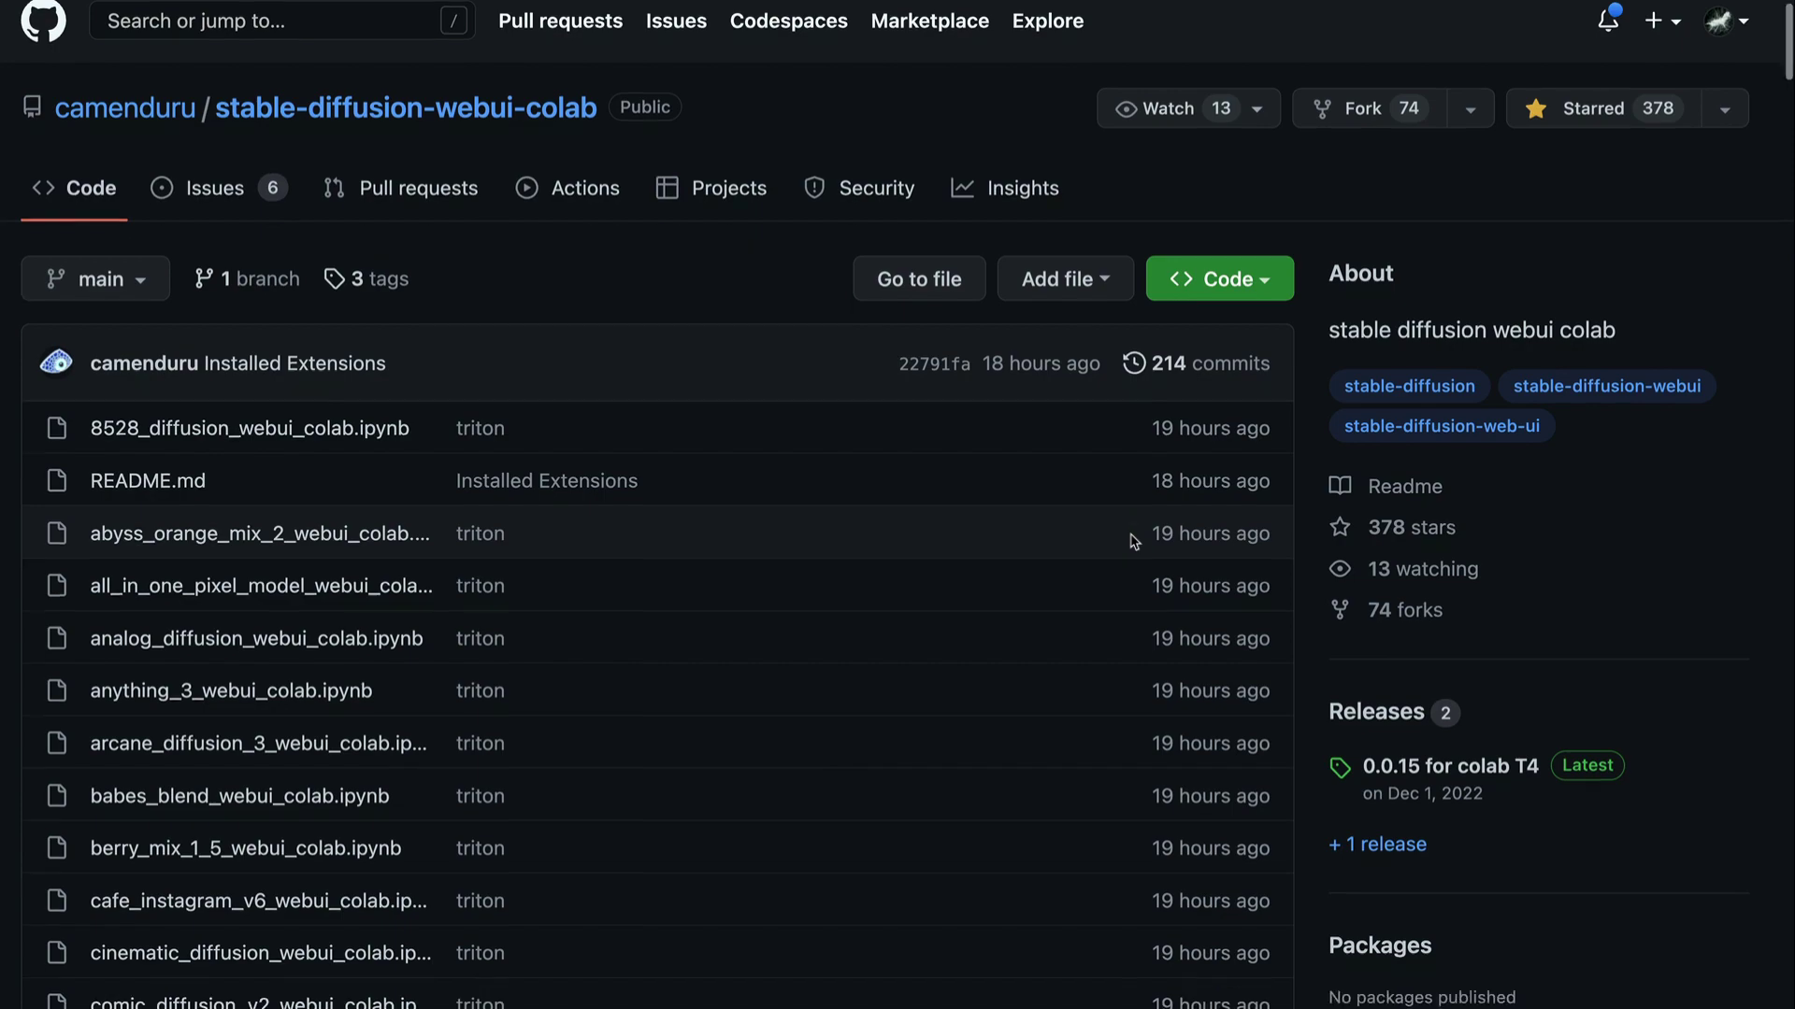
scroll(1134, 542, down, 8)
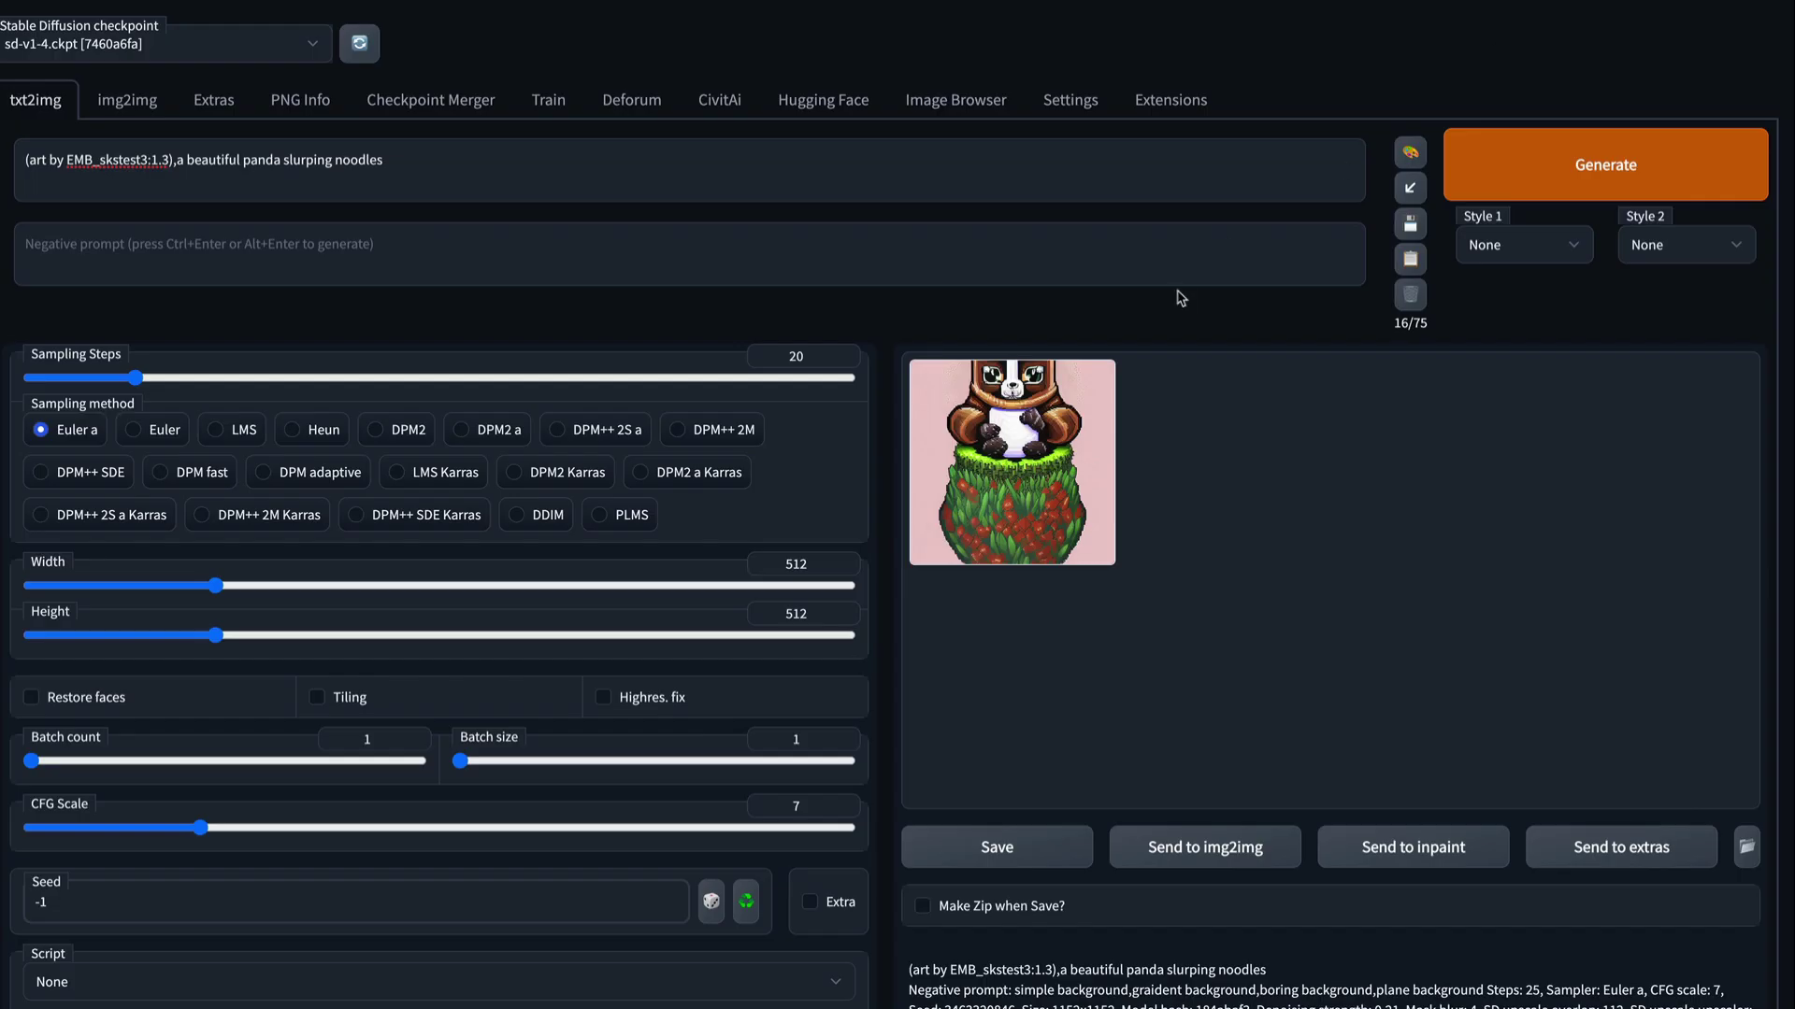
click(721, 101)
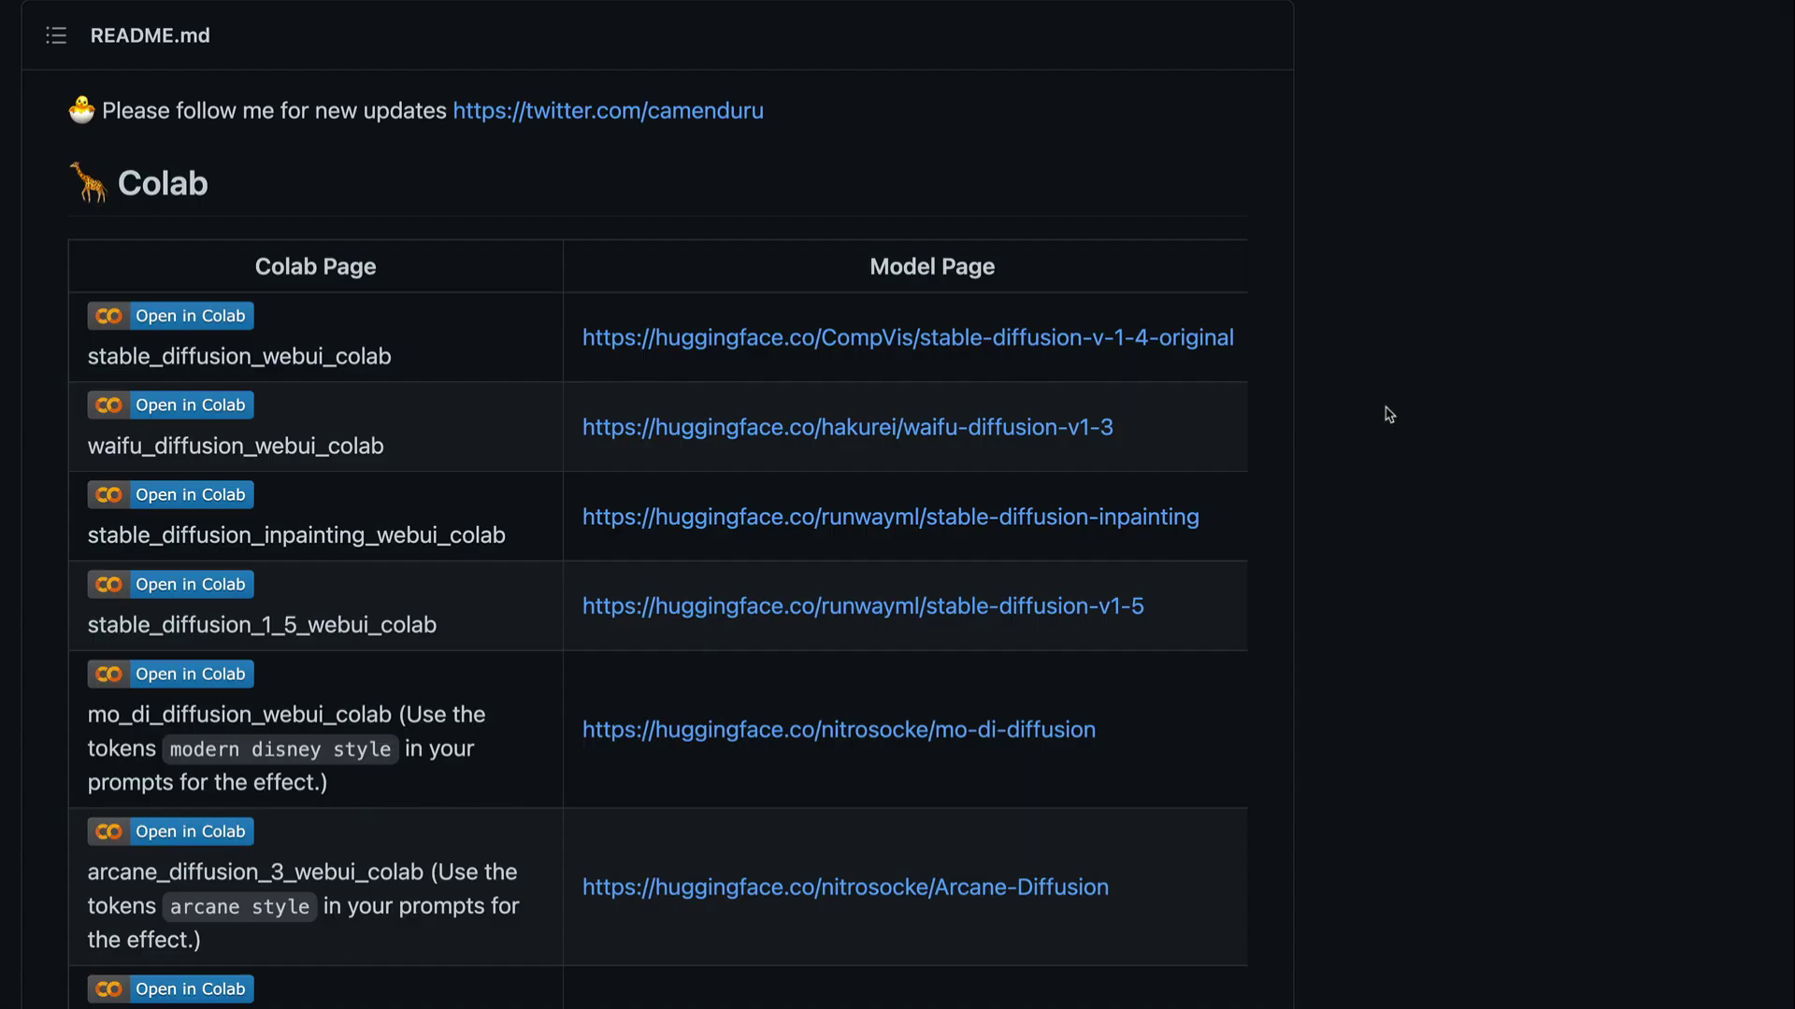
scroll(1346, 412, up, 10)
scroll(1387, 411, up, 4)
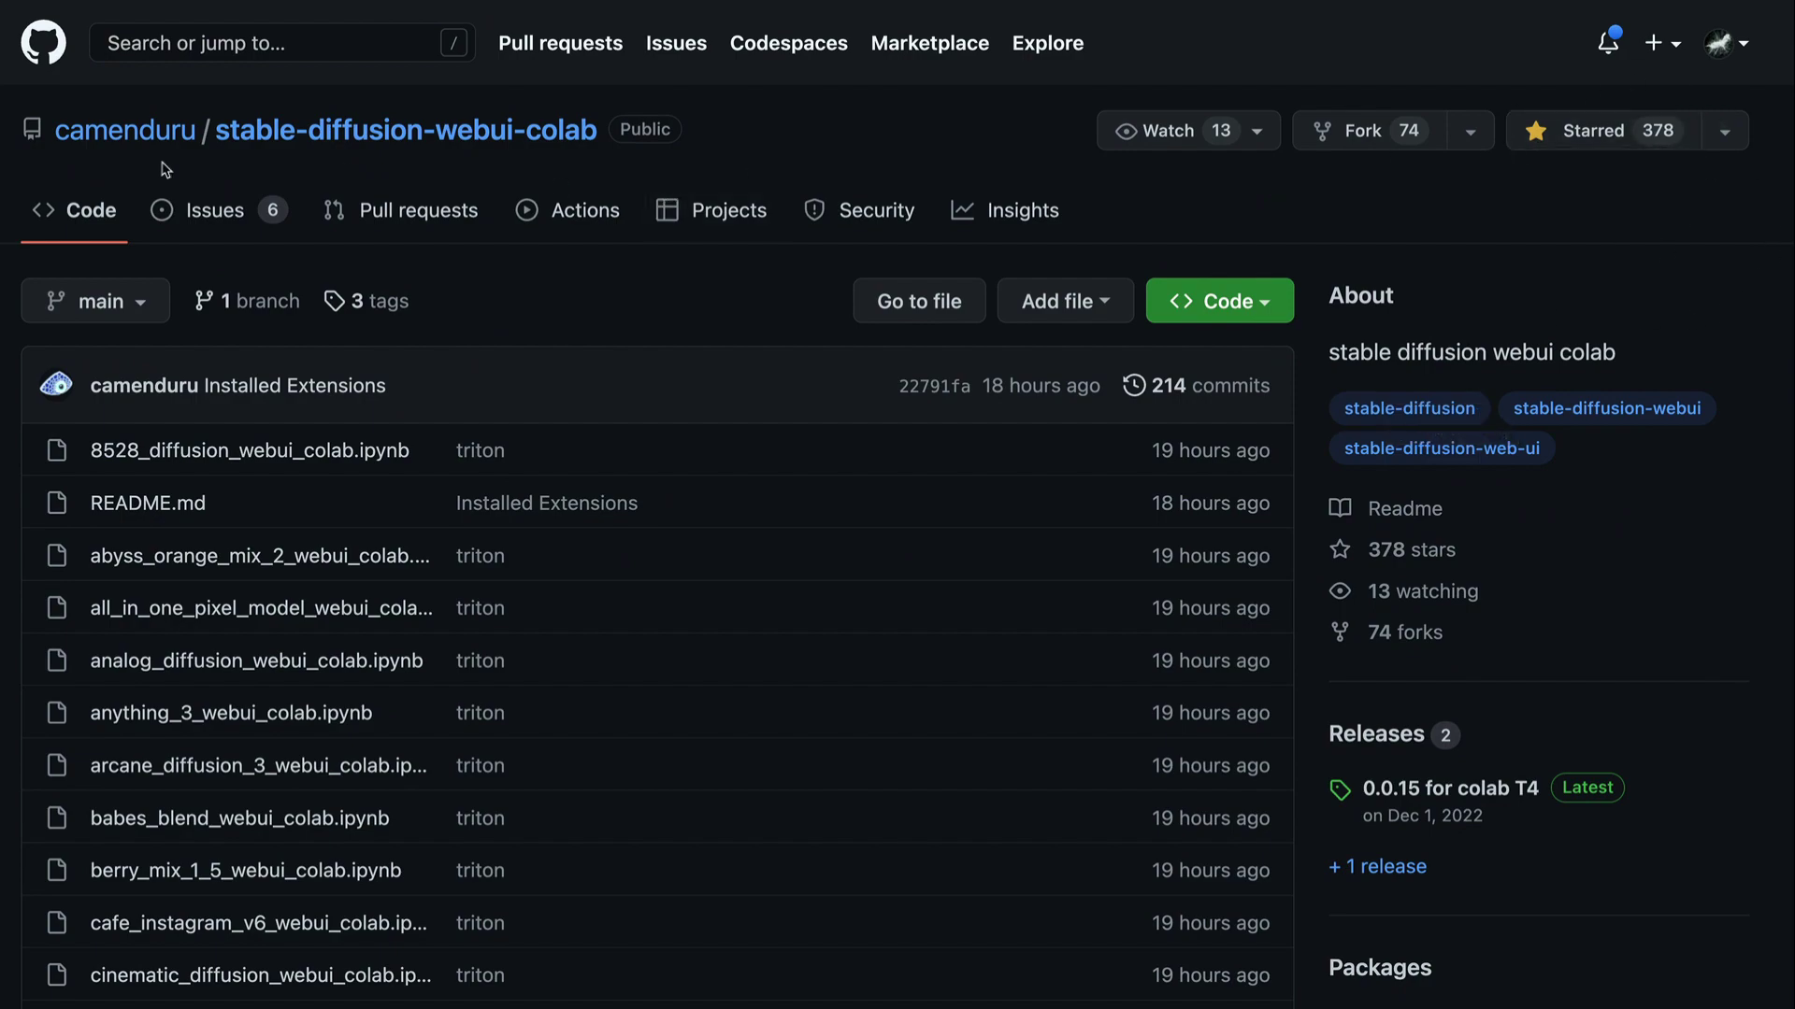
scroll(184, 235, down, 20)
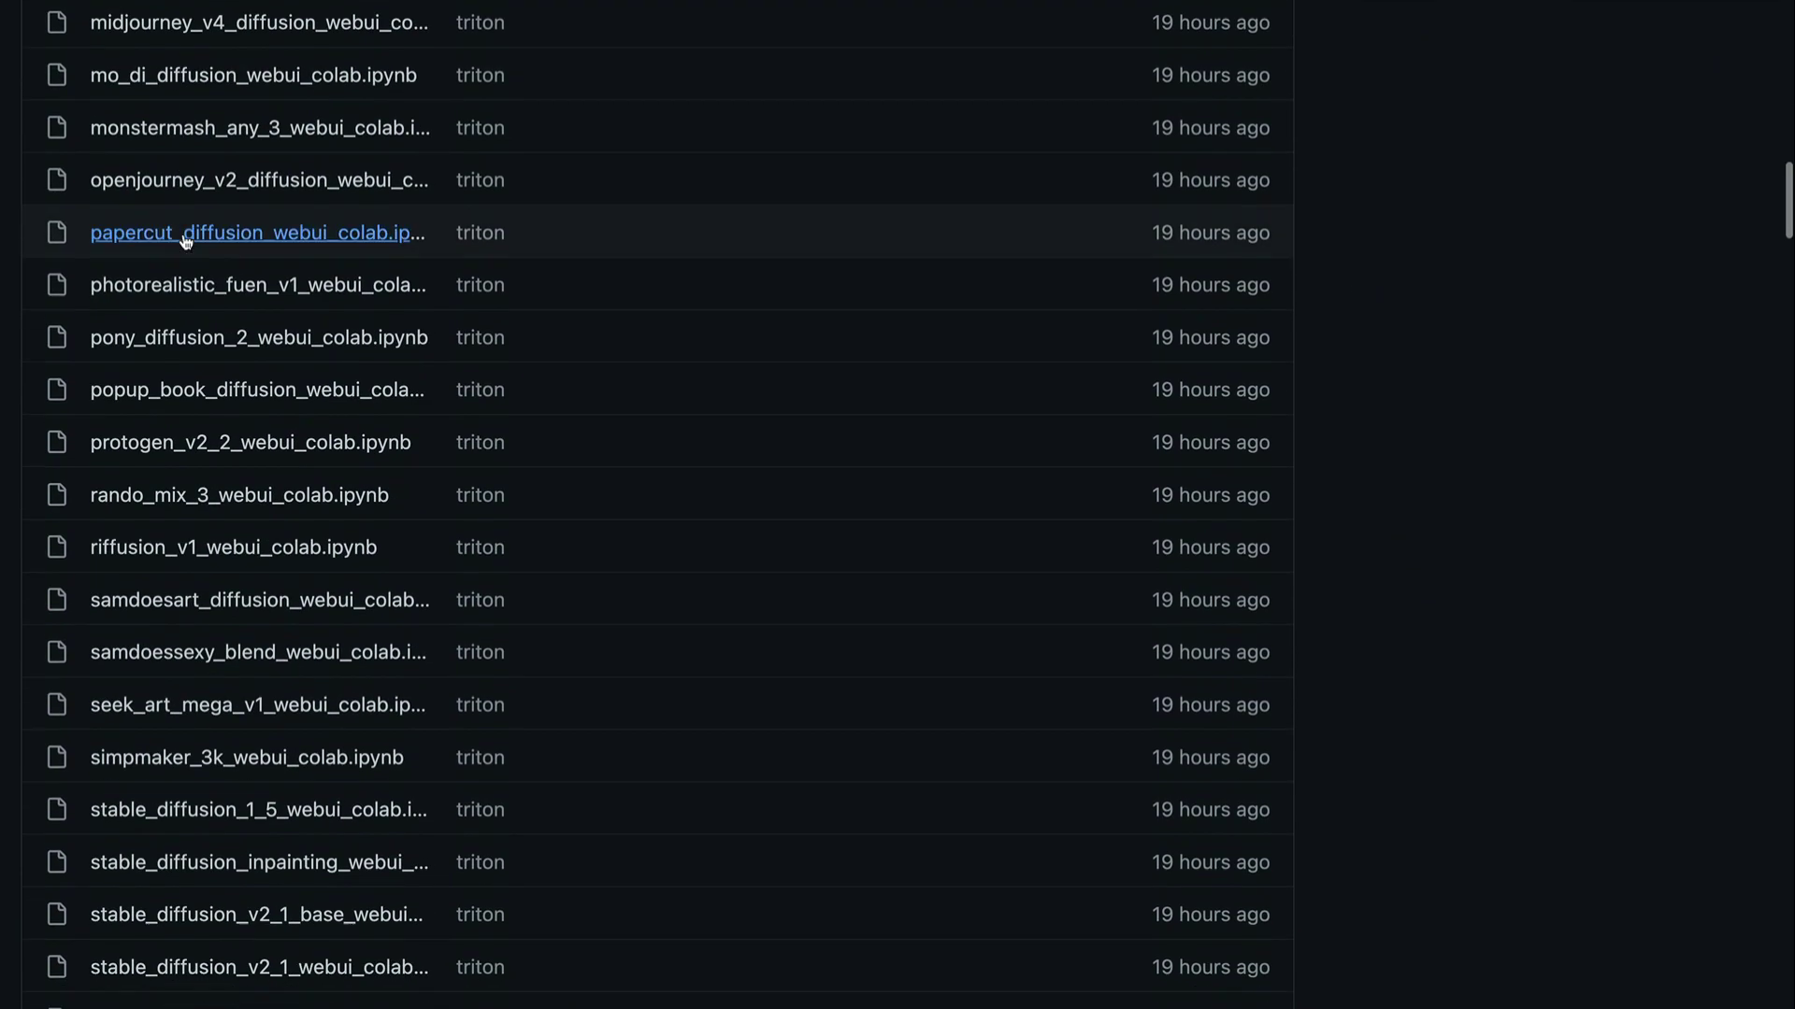
scroll(185, 234, up, 3)
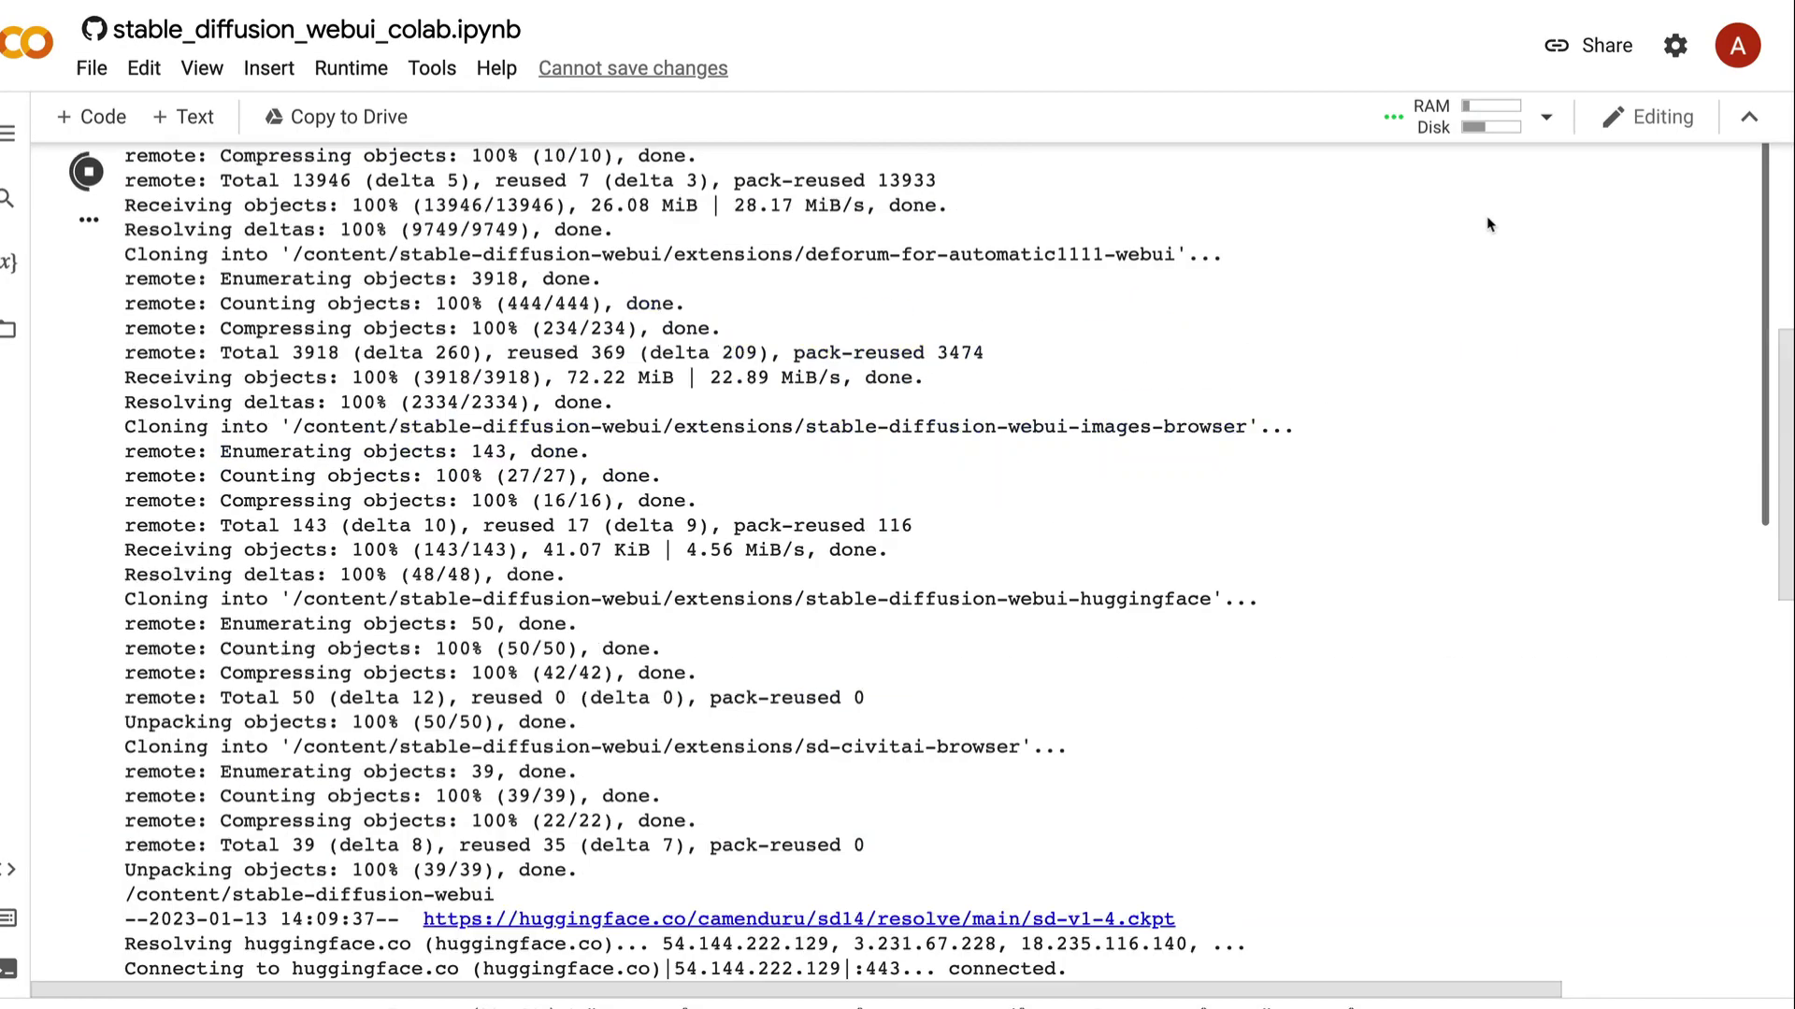
Switch to the Colab notebook and check its hardware accelerator setting, leaving the runtime type unchanged
scroll(1488, 224, up, 6)
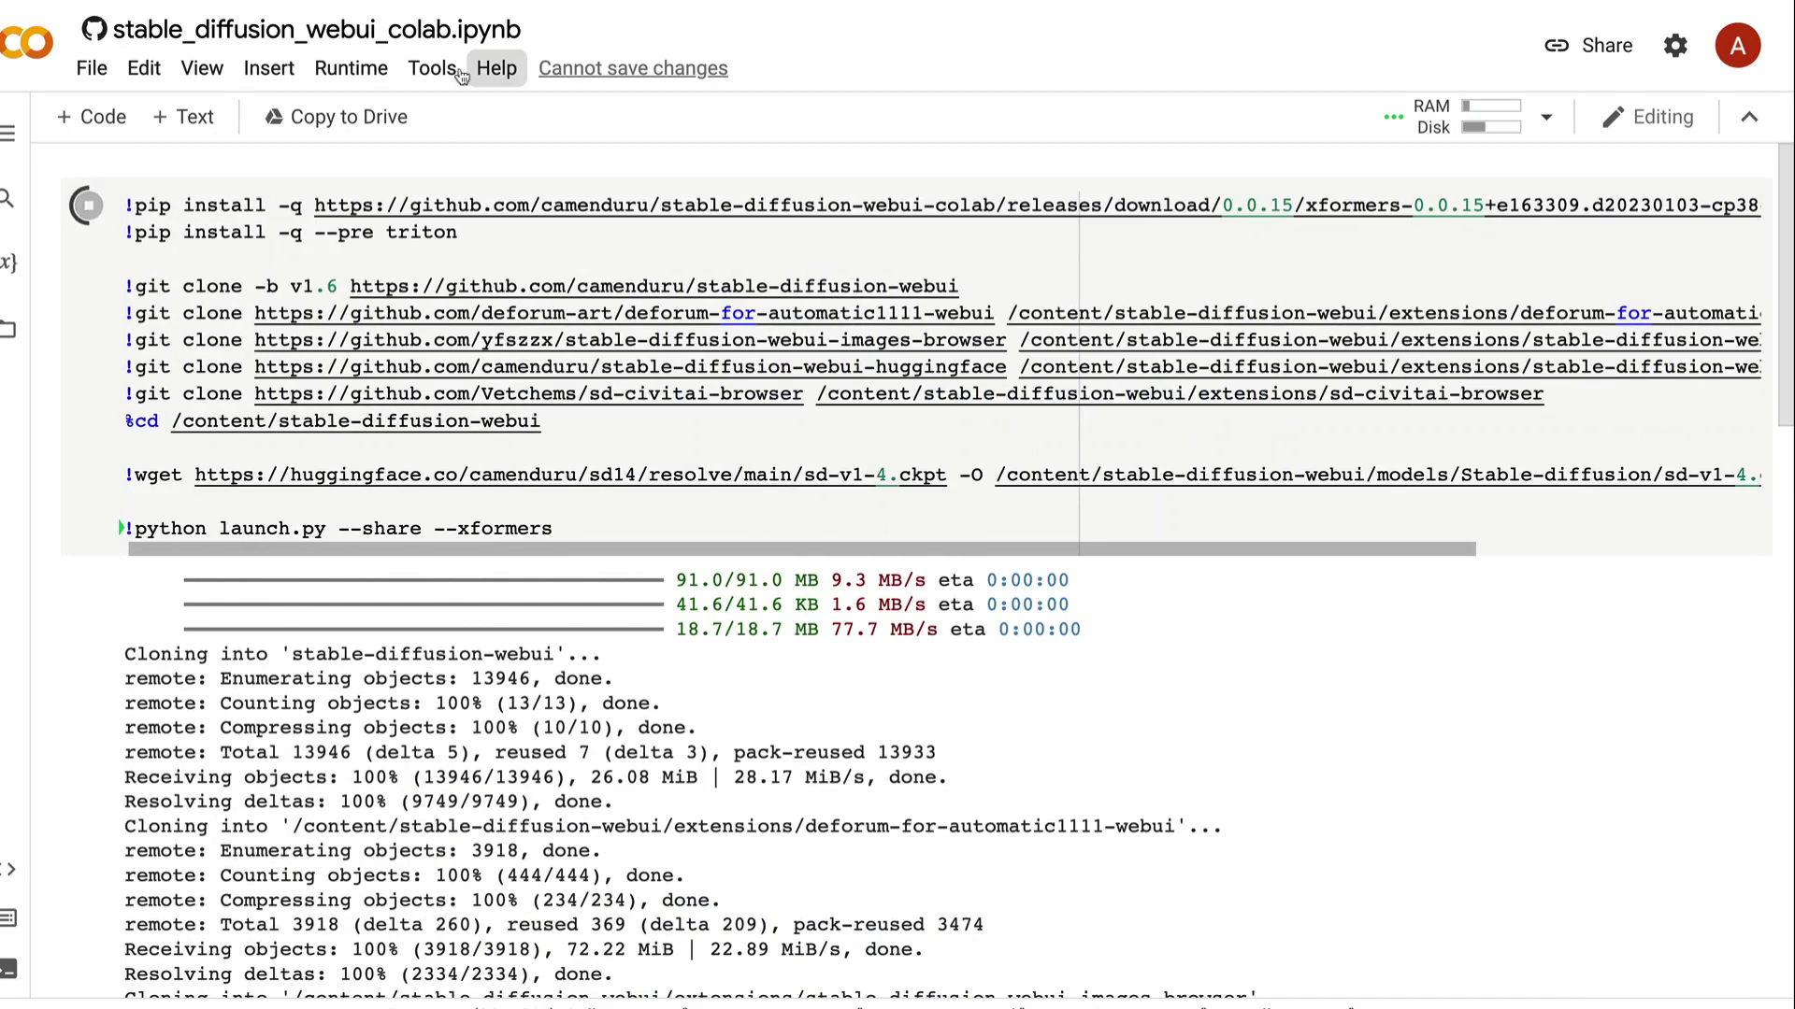
click(362, 77)
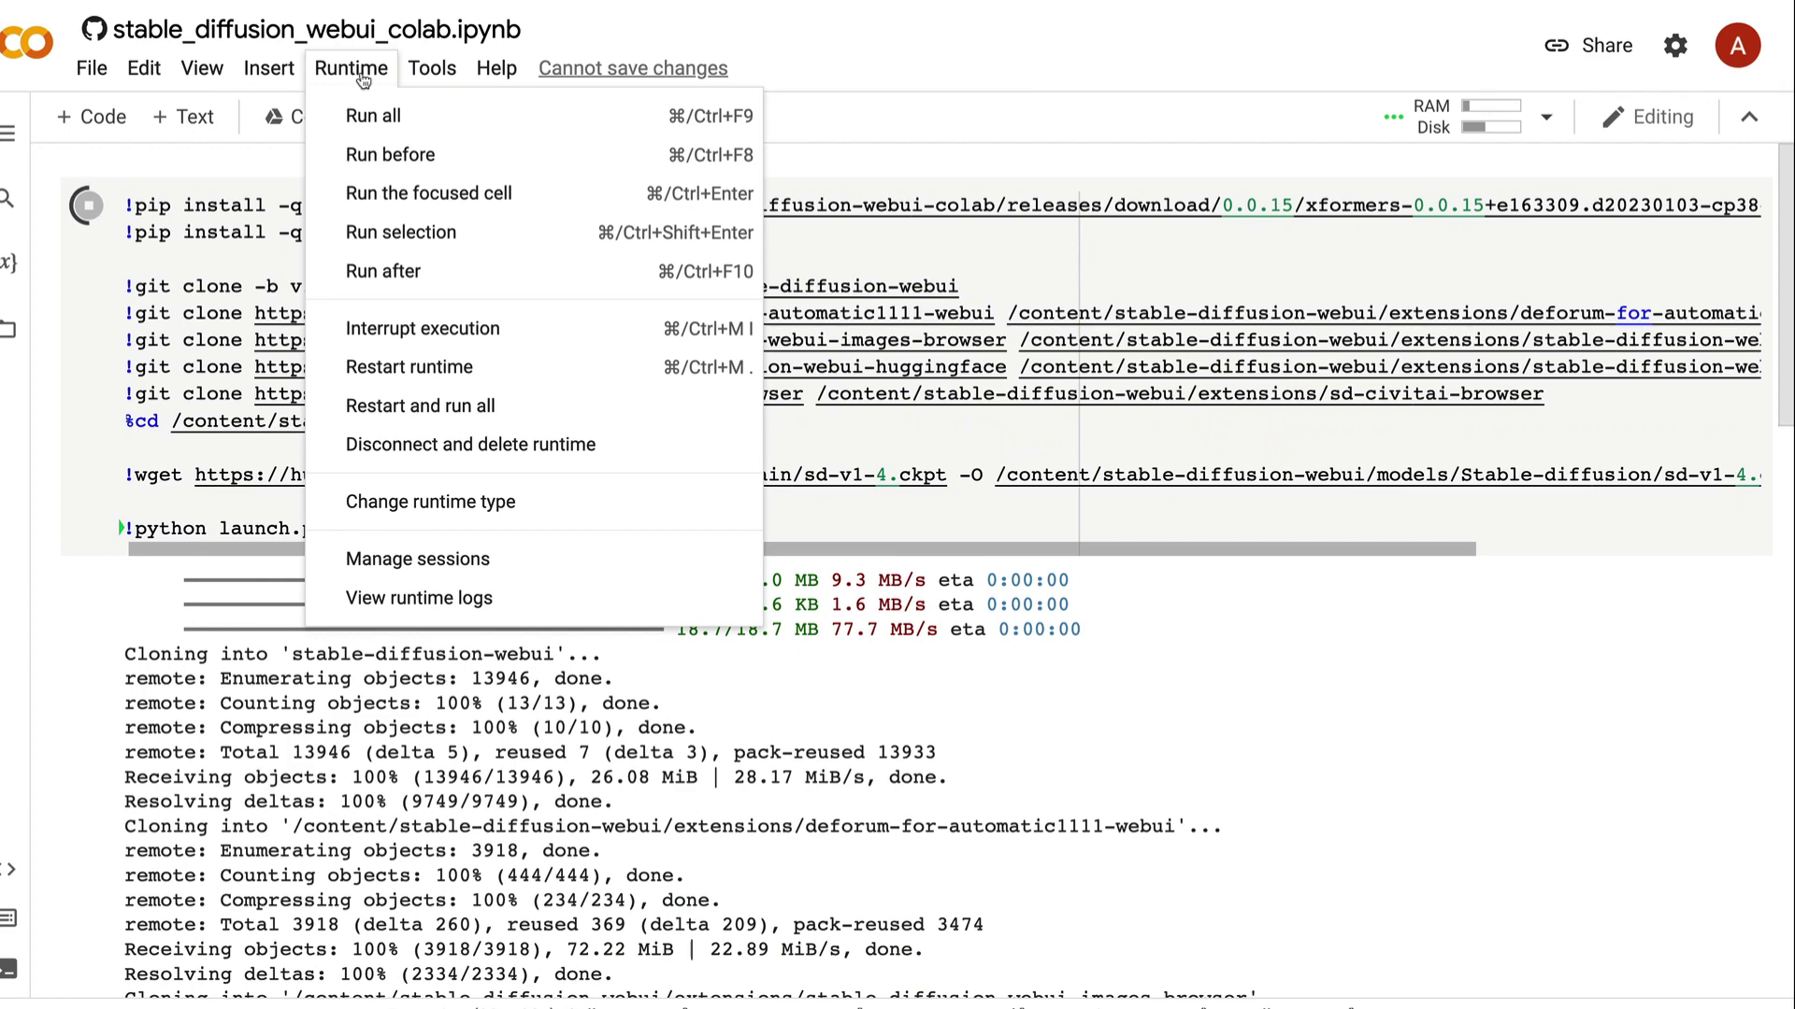
click(472, 502)
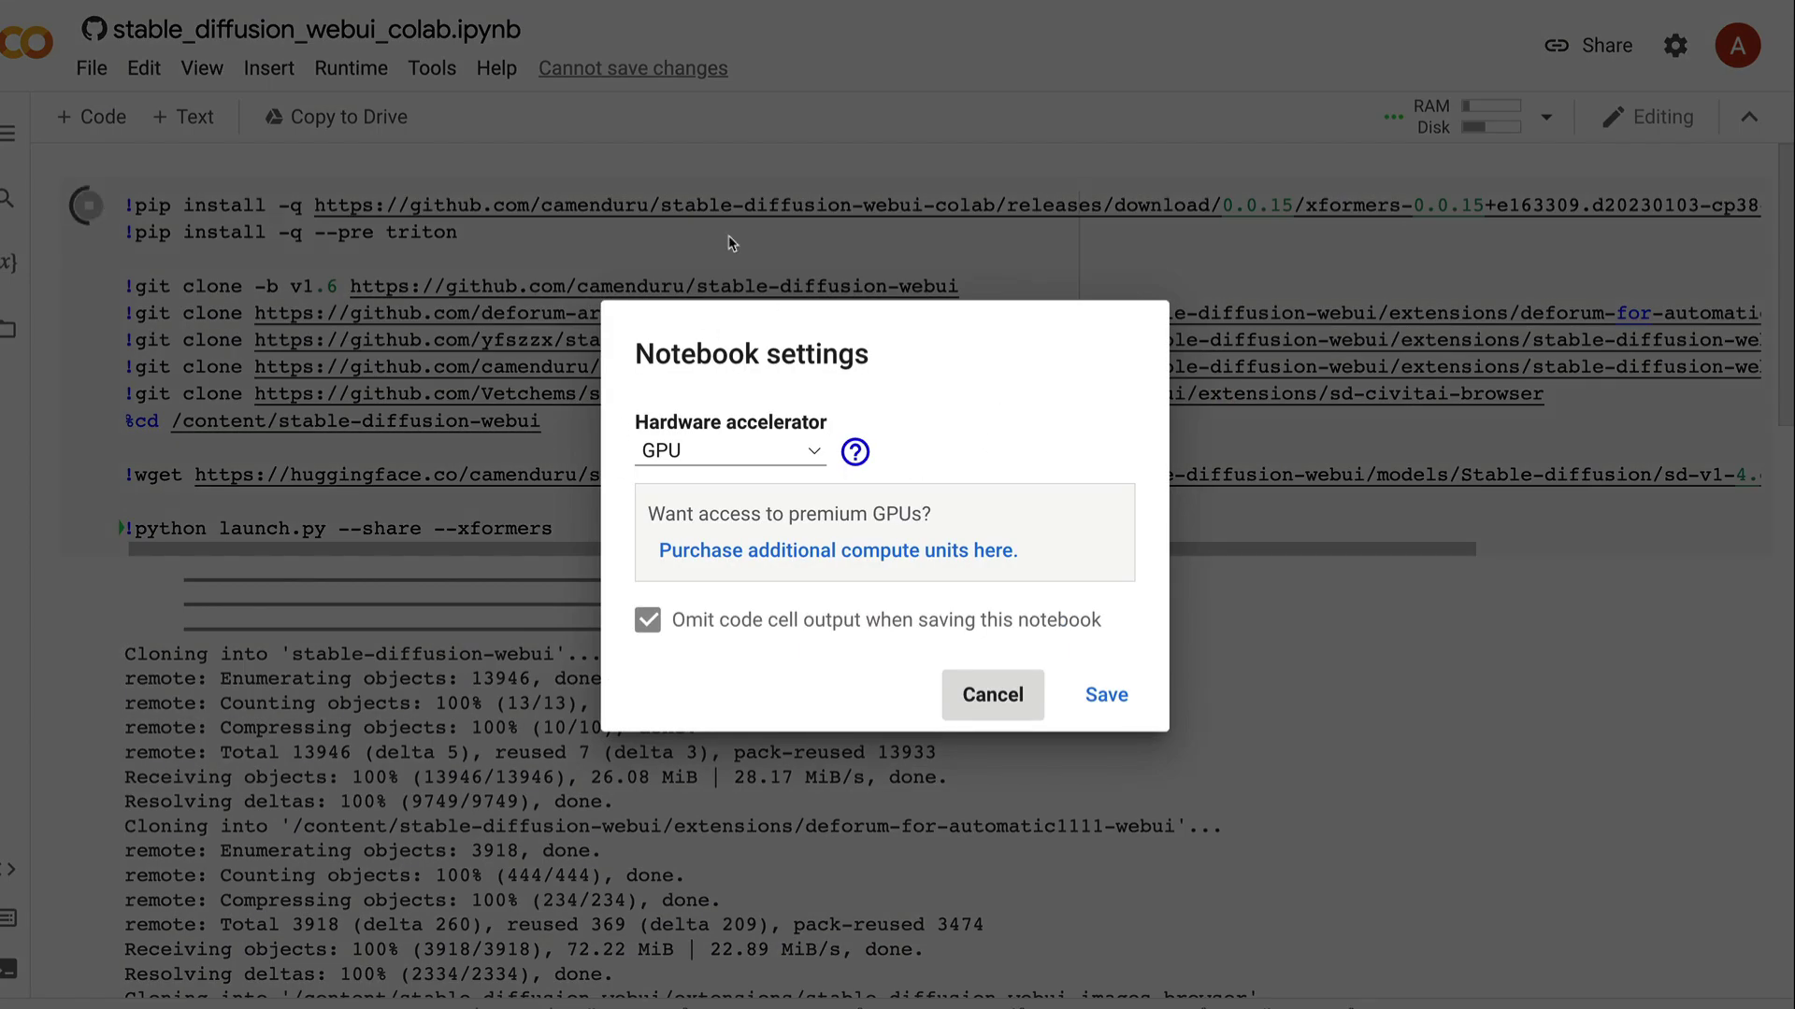
click(992, 699)
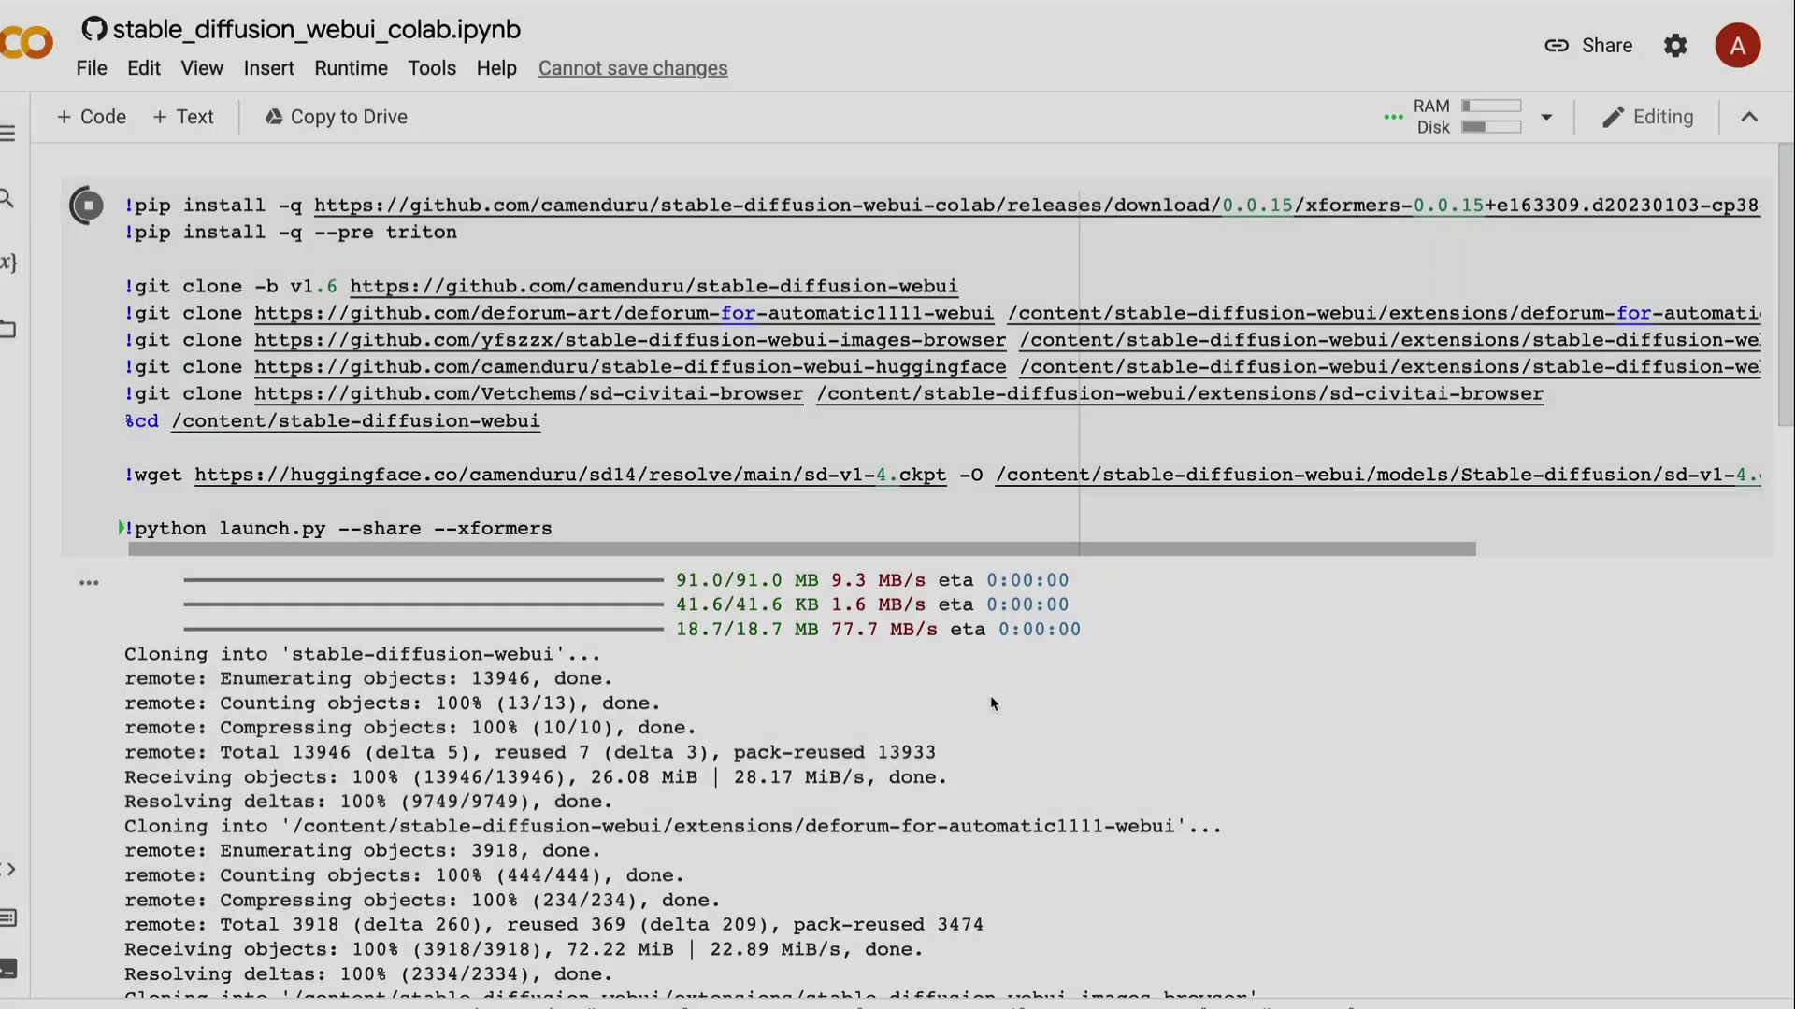
click(351, 69)
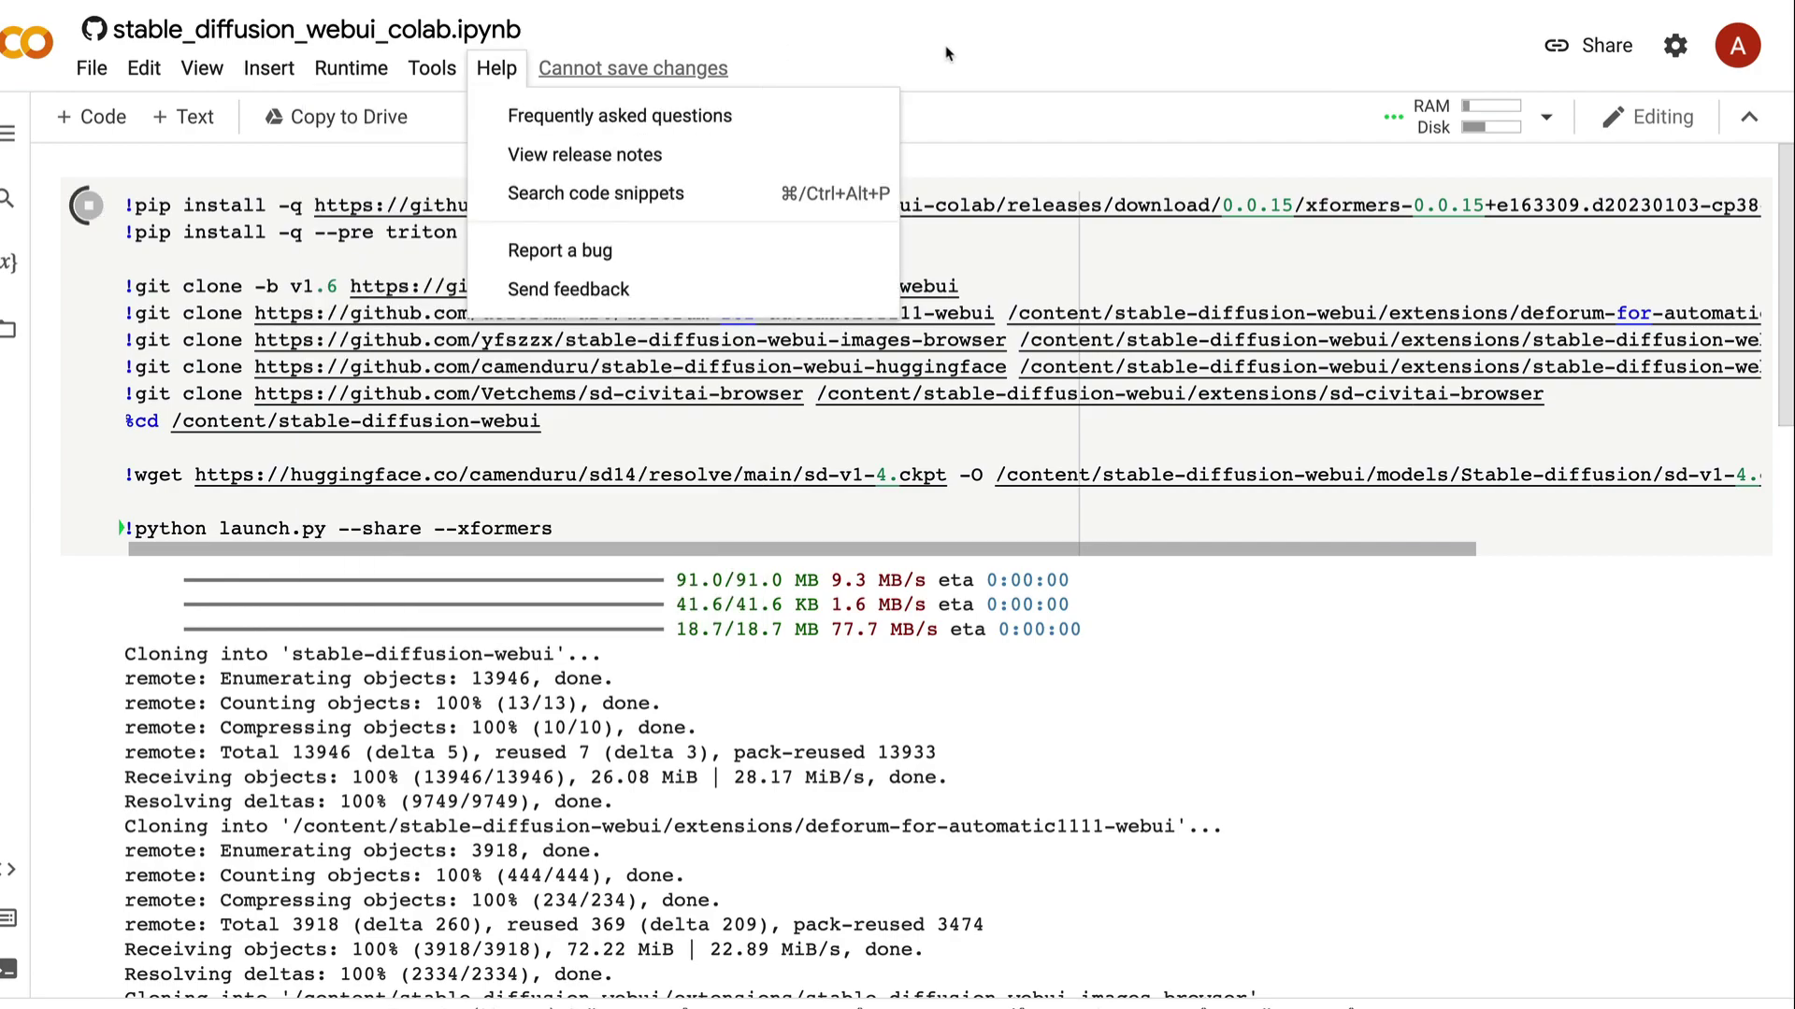
click(949, 42)
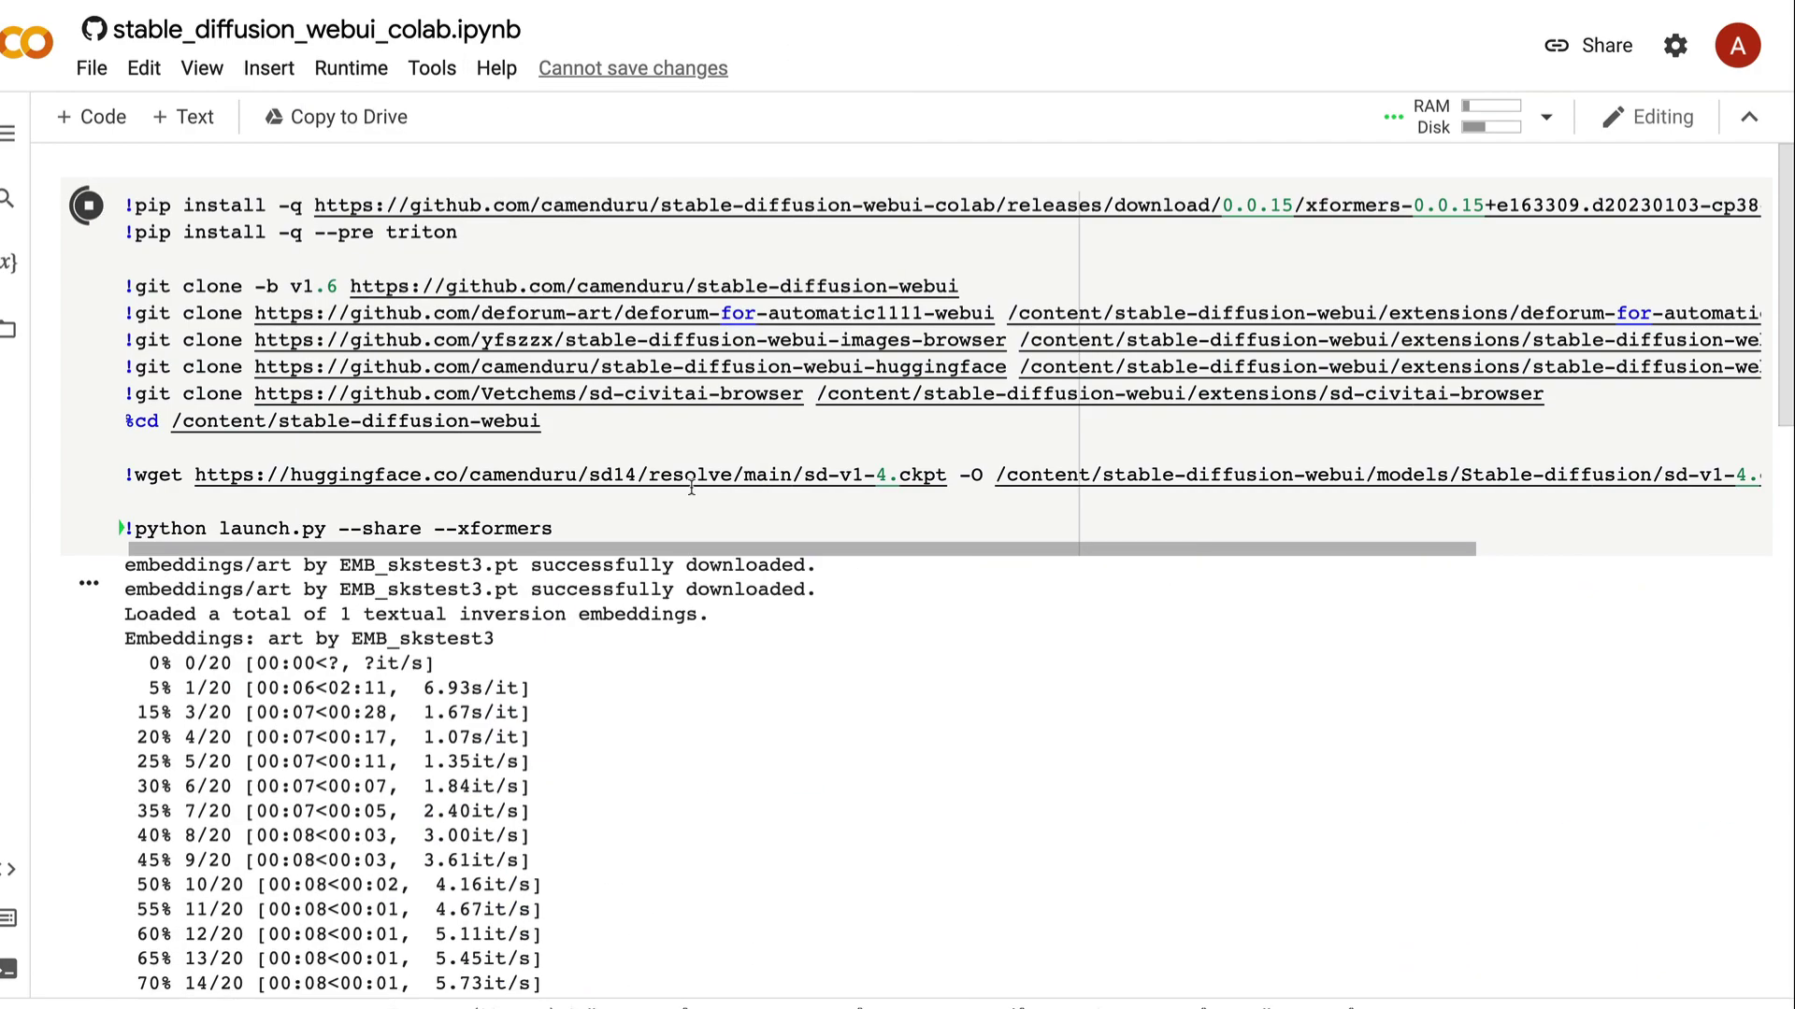
Review the notebook's launch output and the web UI's existing text-to-image prompt using the EMB_skstest3 embedding
scroll(693, 492, down, 15)
scroll(694, 475, up, 15)
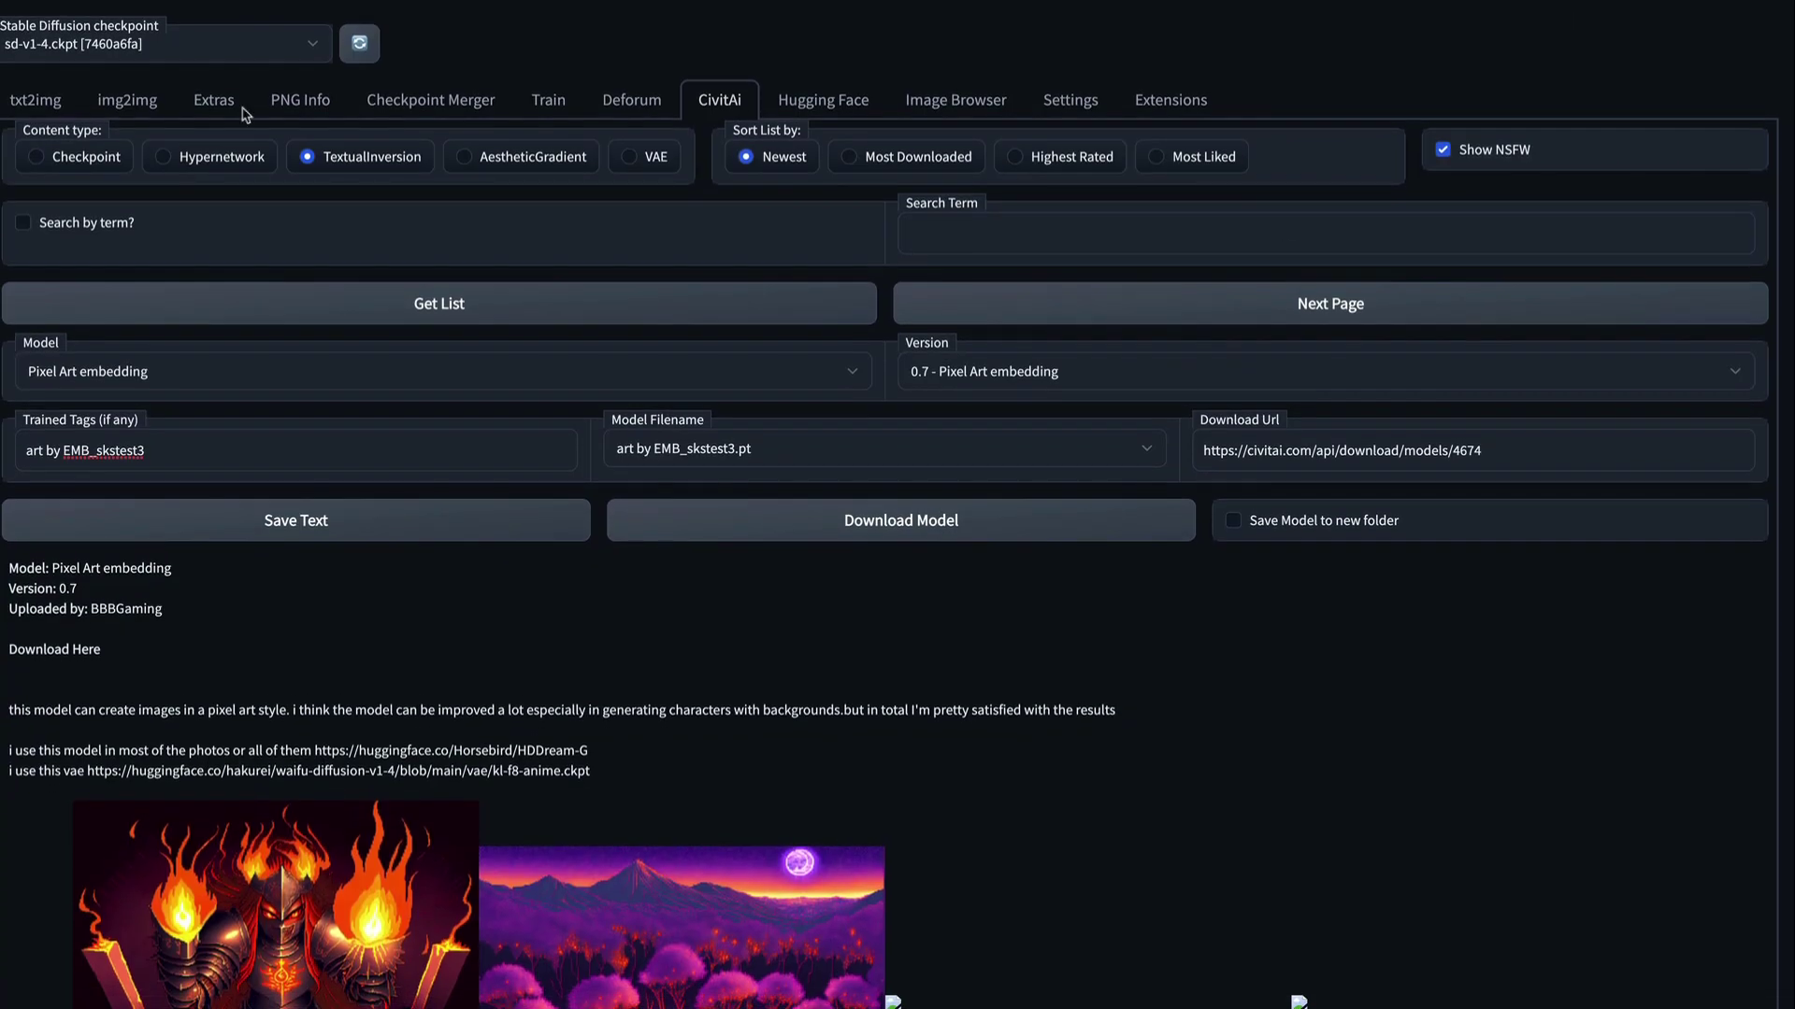
click(36, 101)
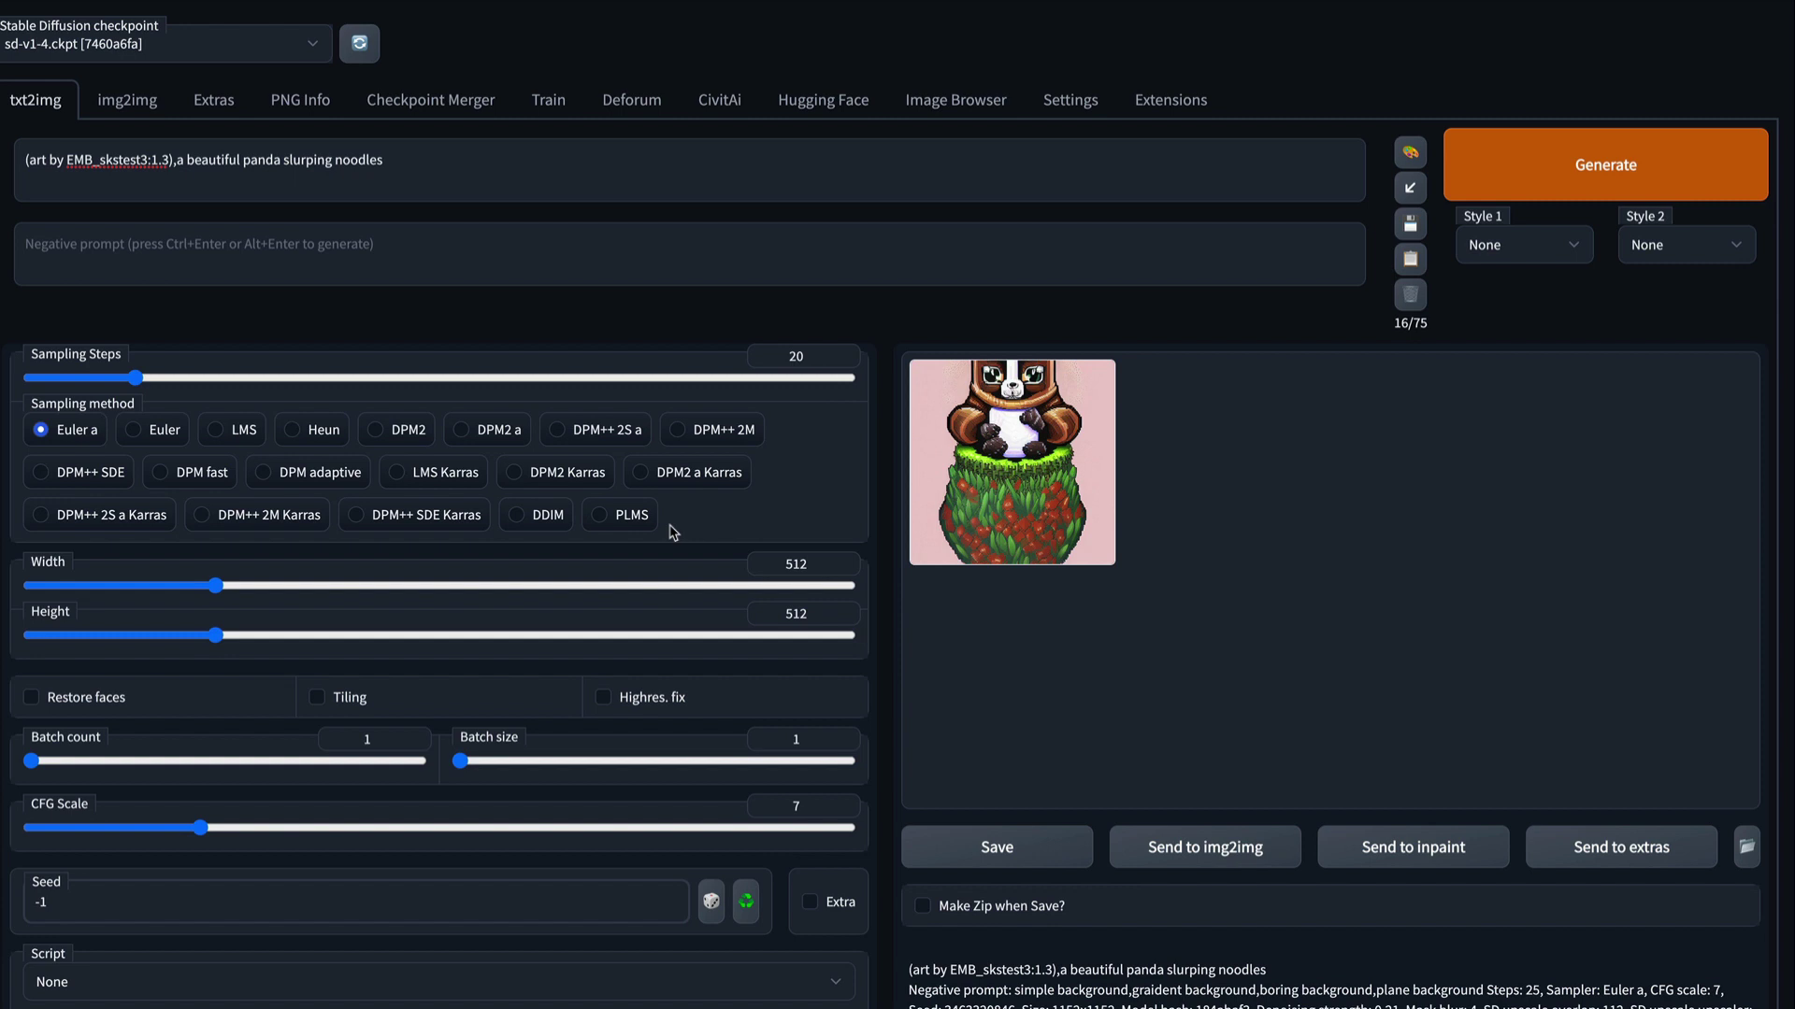
double_click(436, 190)
click(408, 299)
Fetch the list of CivitAi textual inversion models matching the search term "pixel art"
click(727, 109)
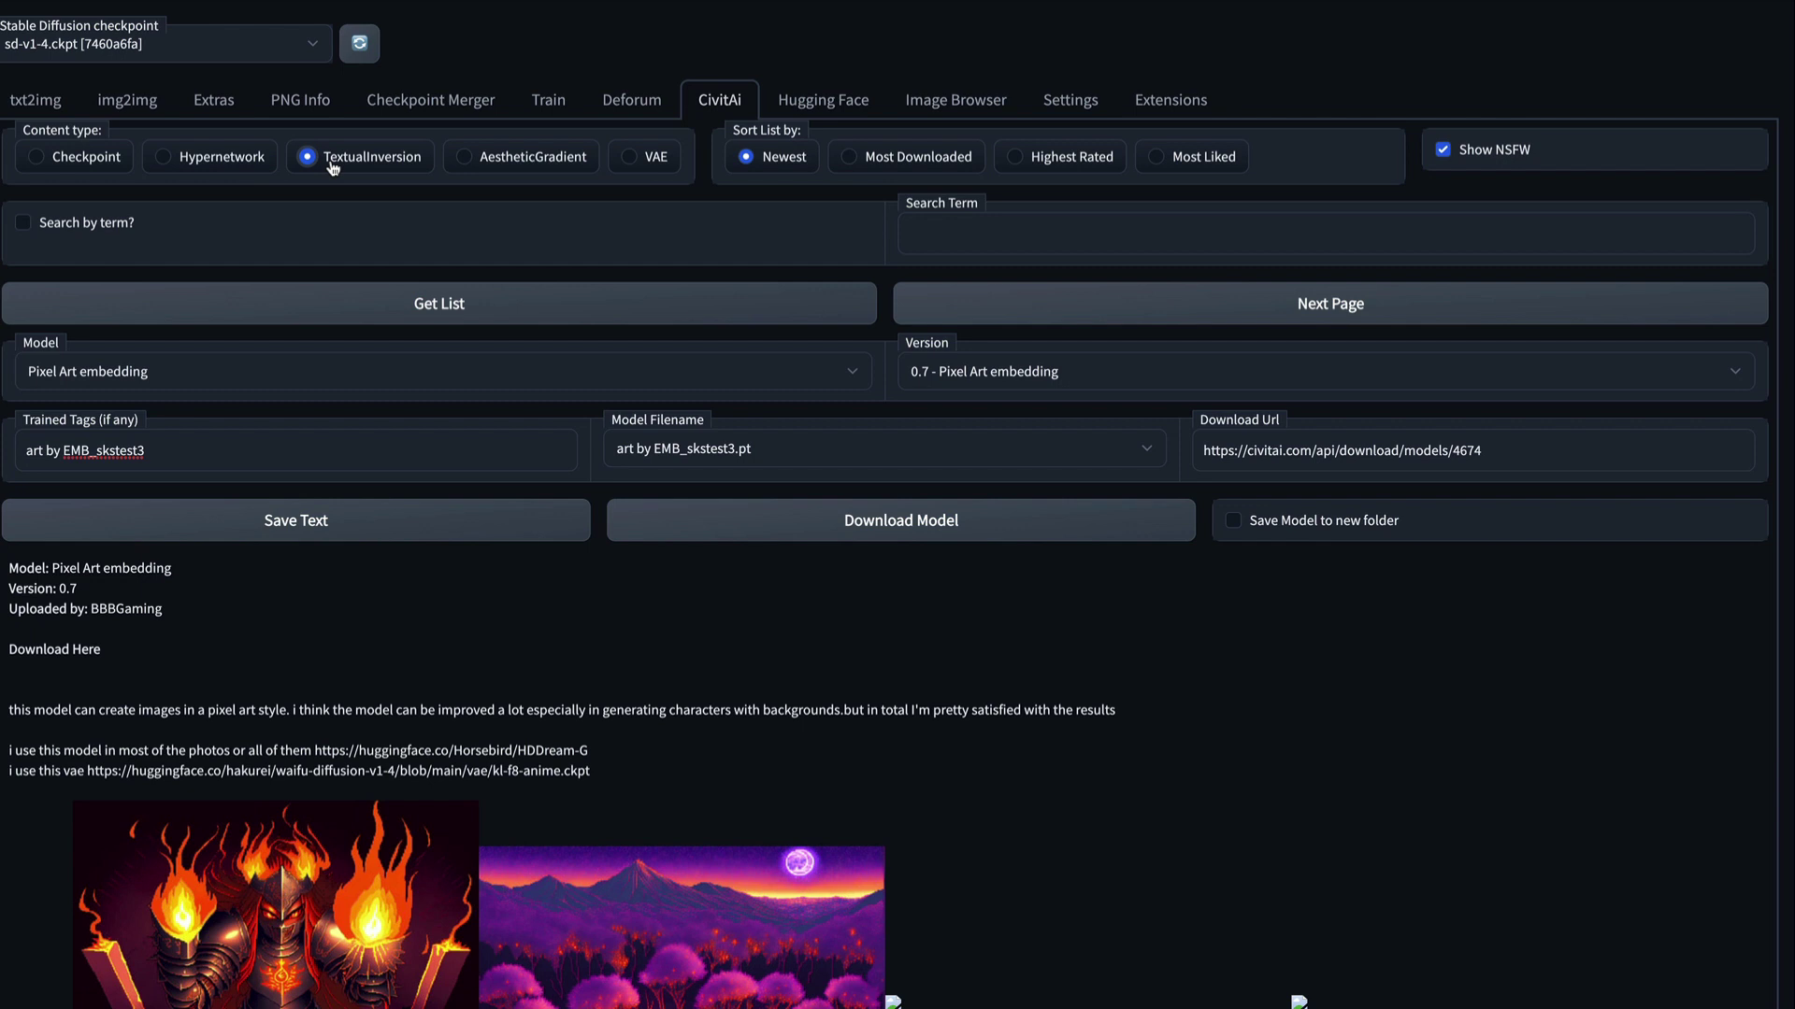
click(1003, 230)
text(pixel art)
click(23, 223)
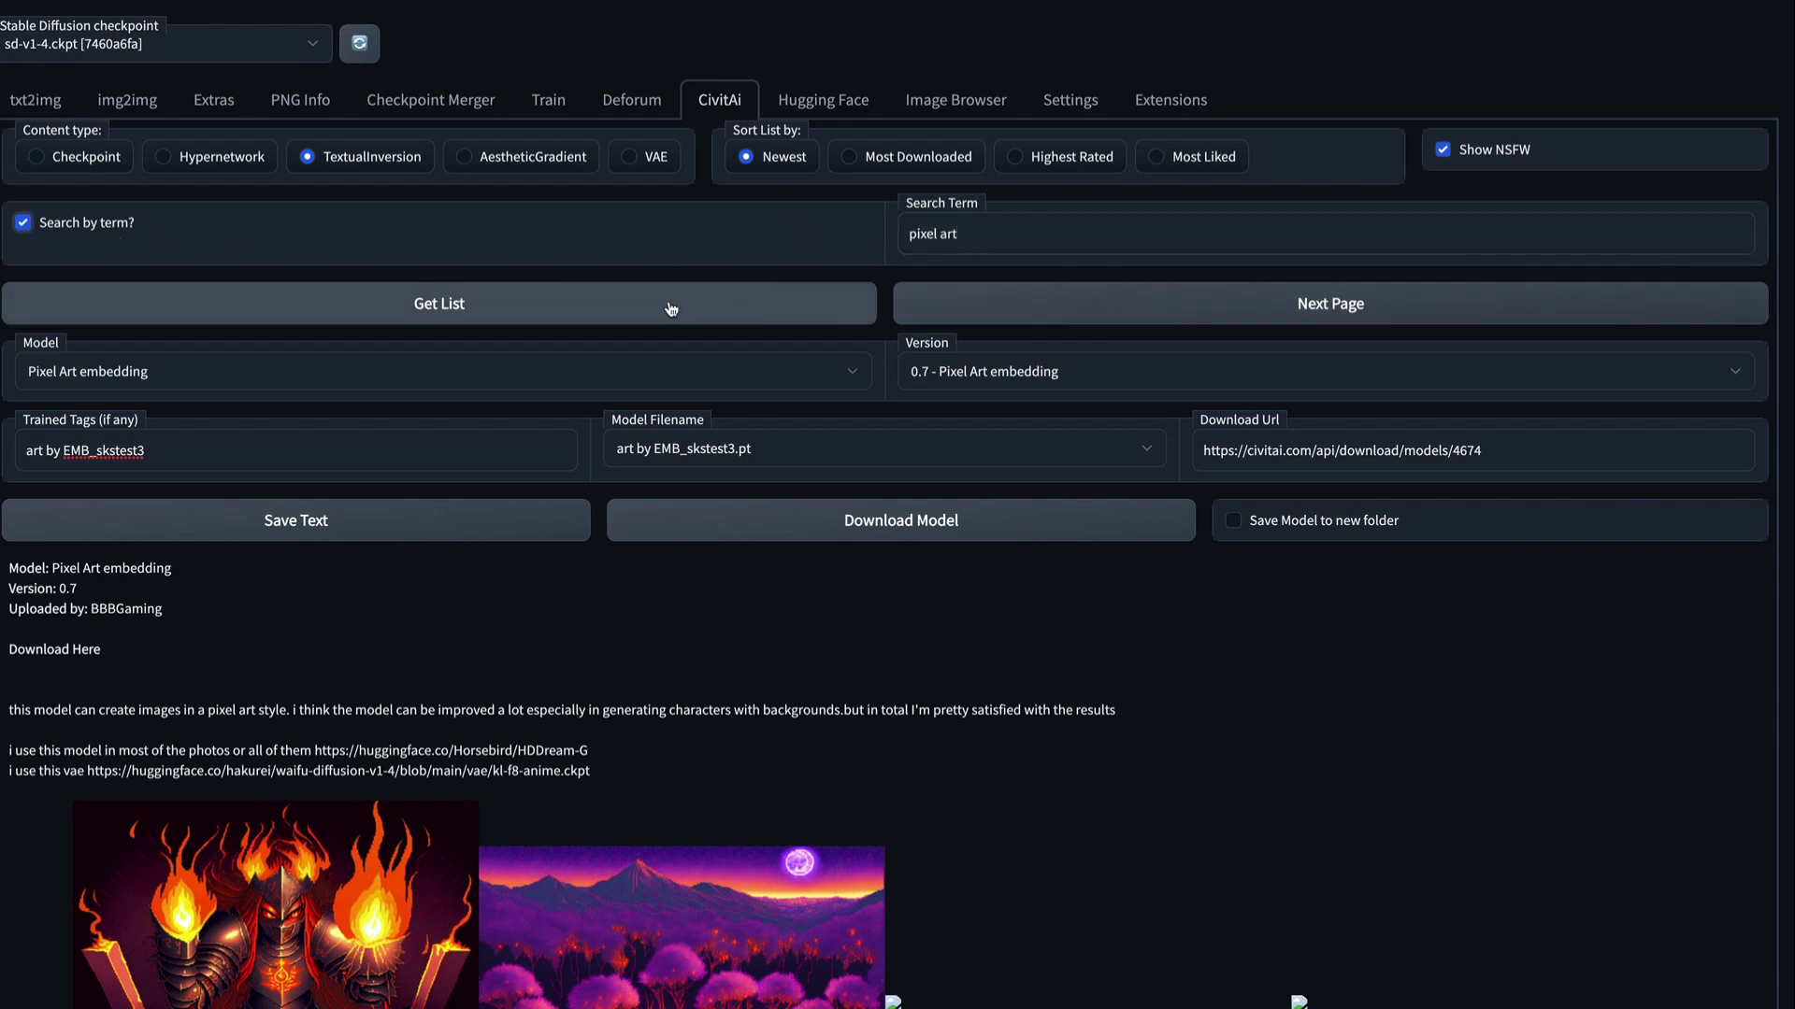
click(671, 310)
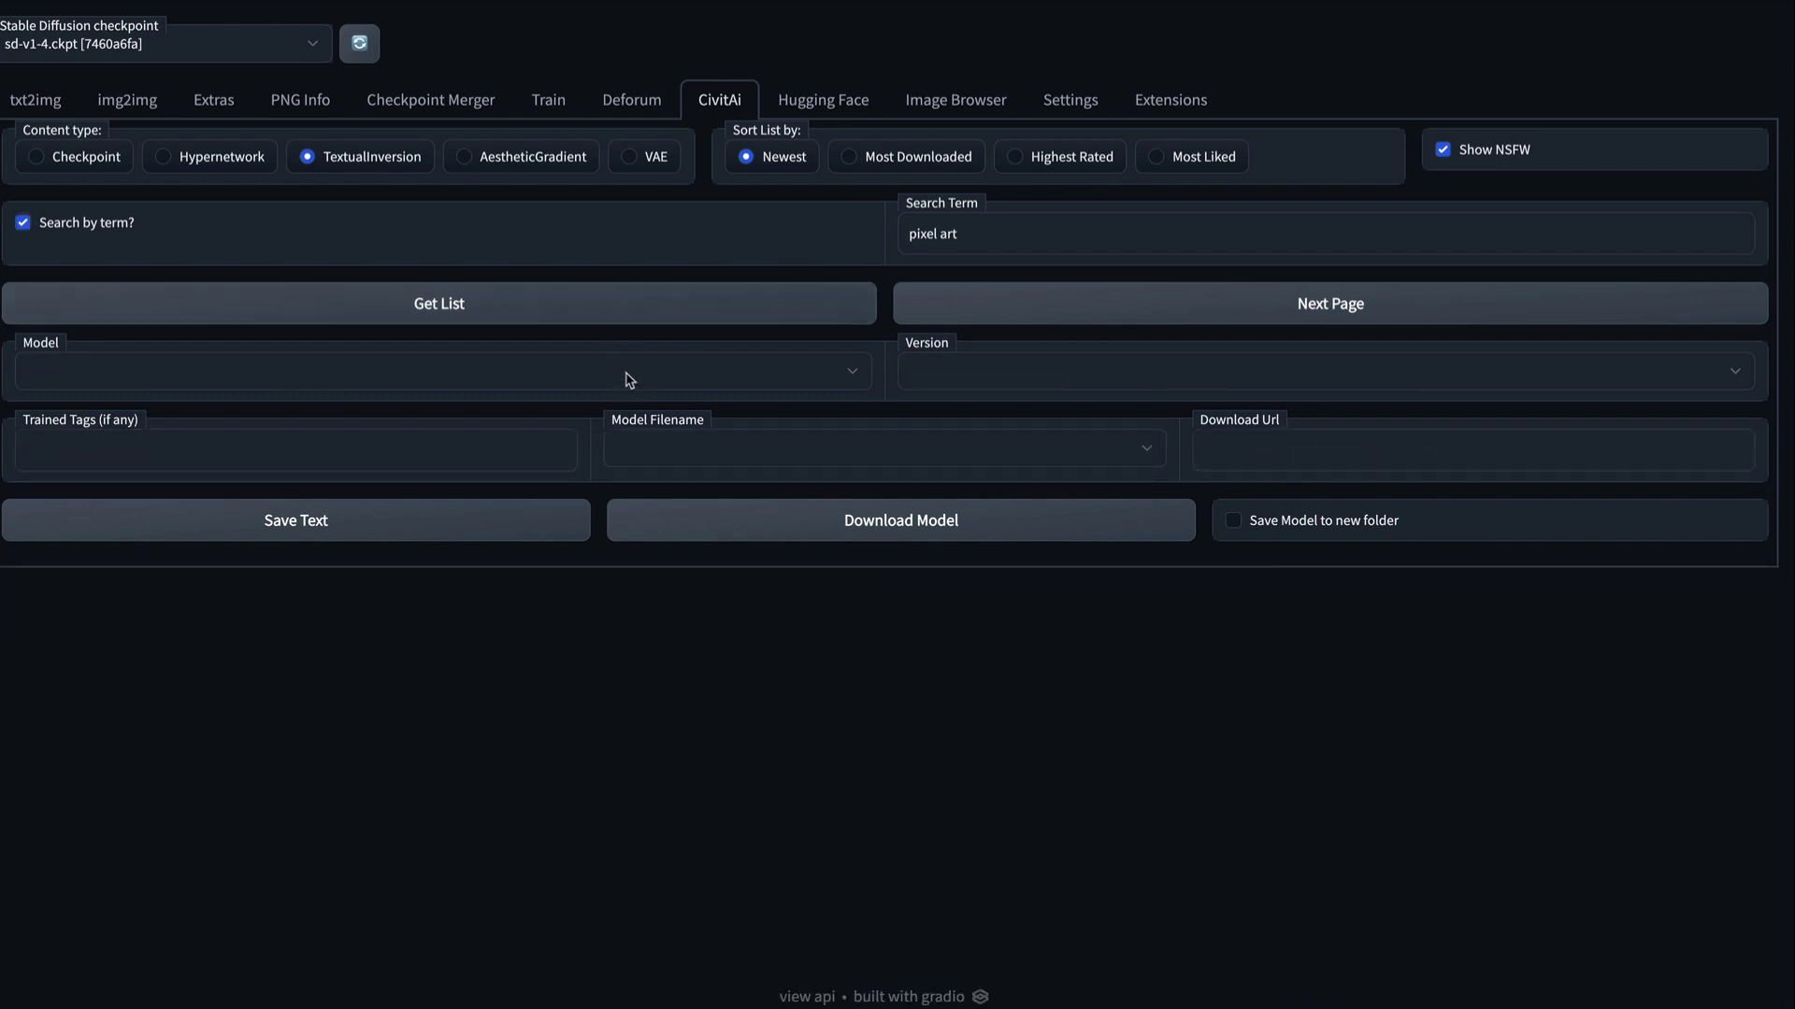
Choose the pixel art - SD2 model, download its pixelart-1.pt embedding, and check the download in the Colab output
click(629, 379)
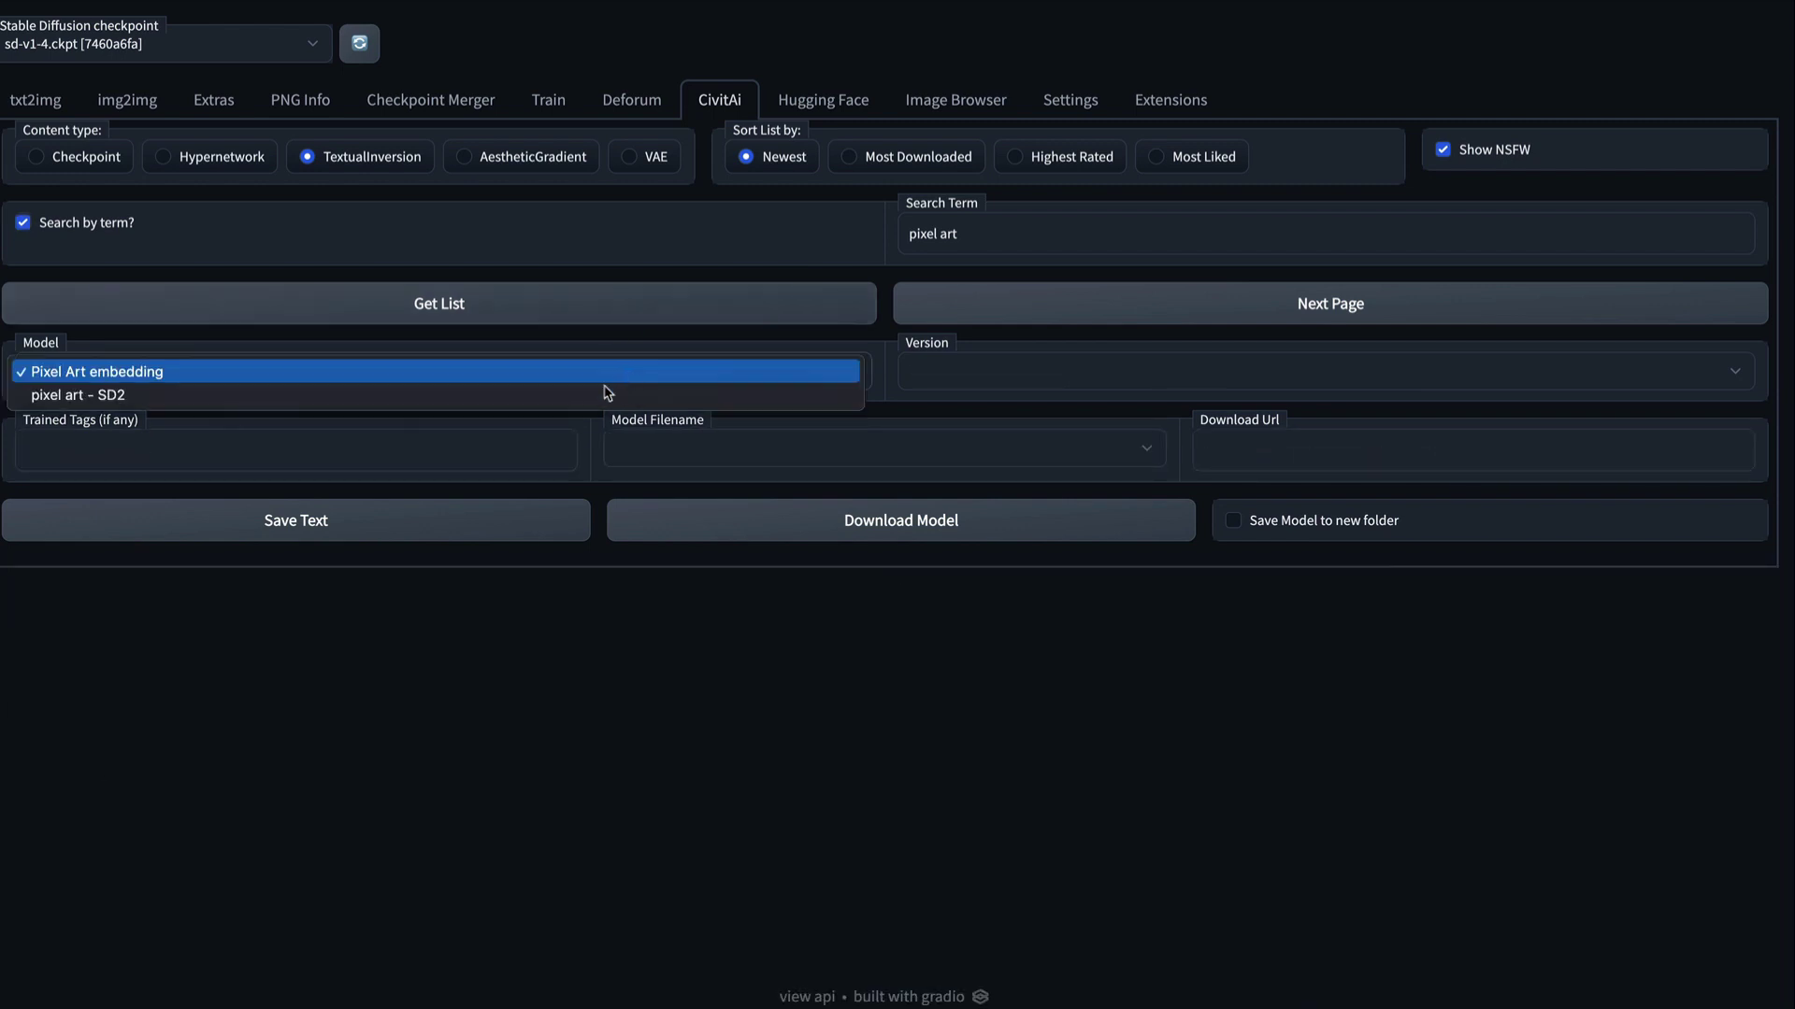
click(455, 398)
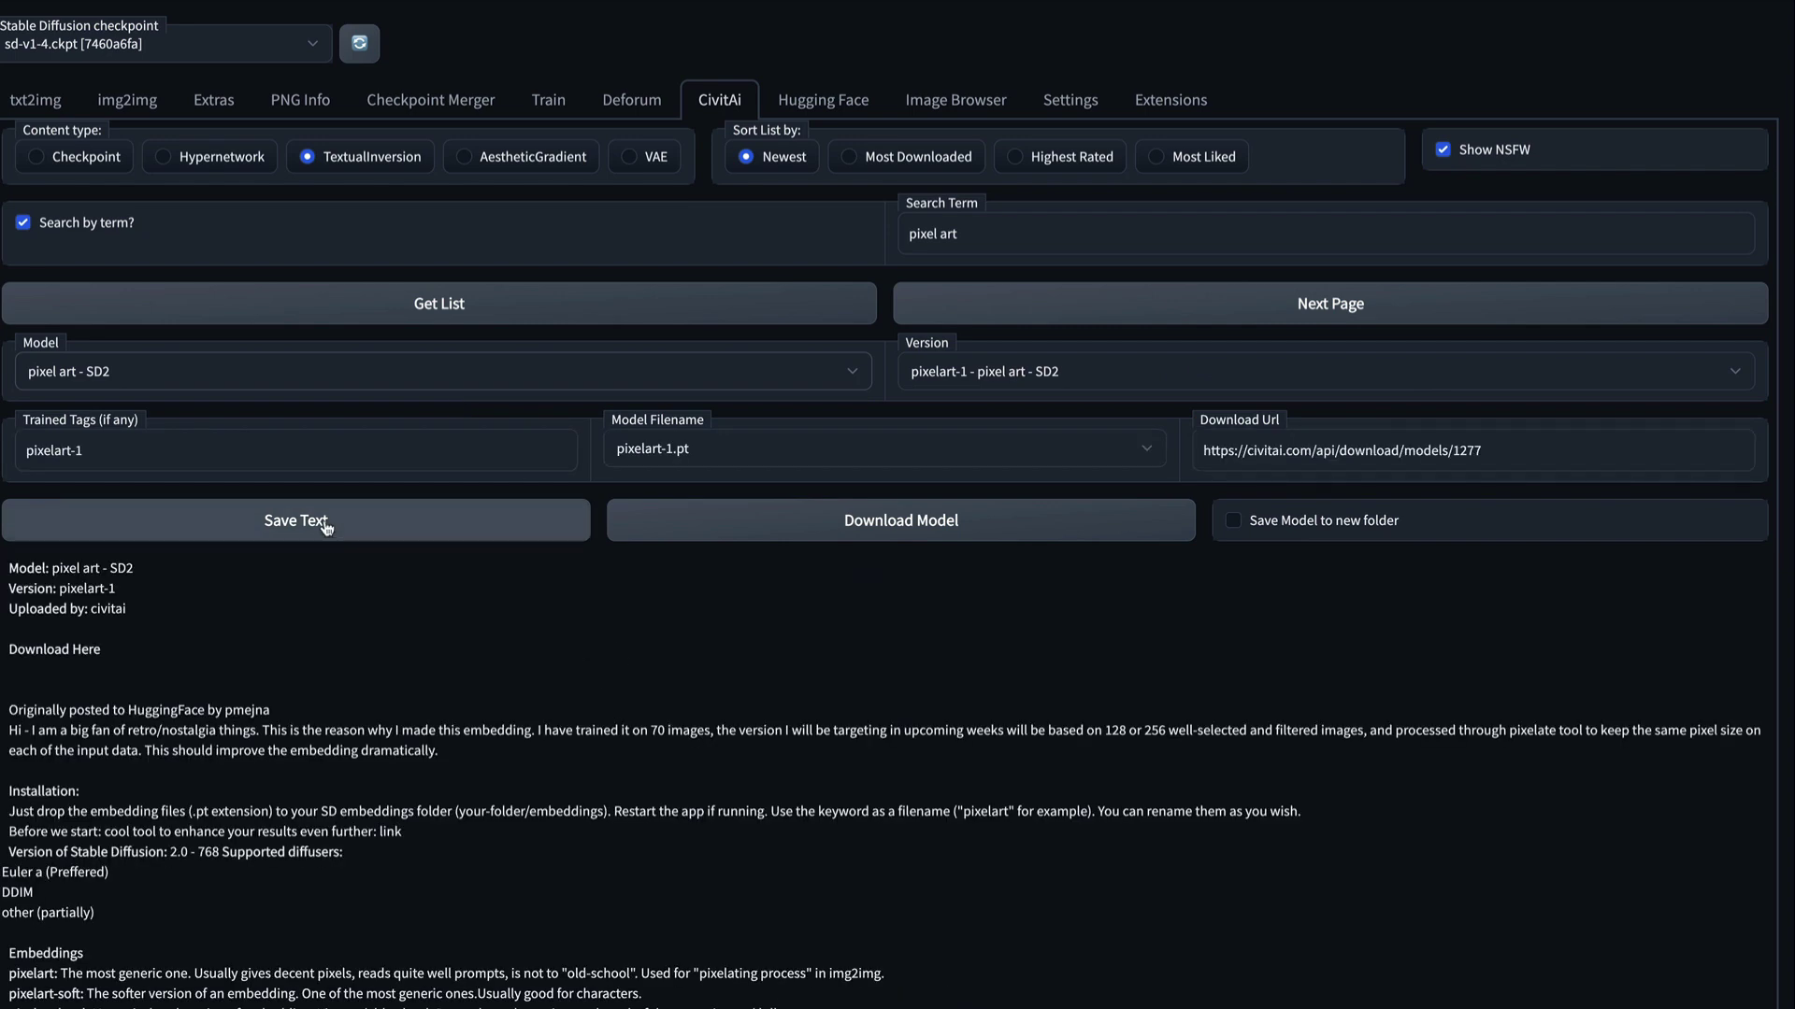
triple_click(143, 463)
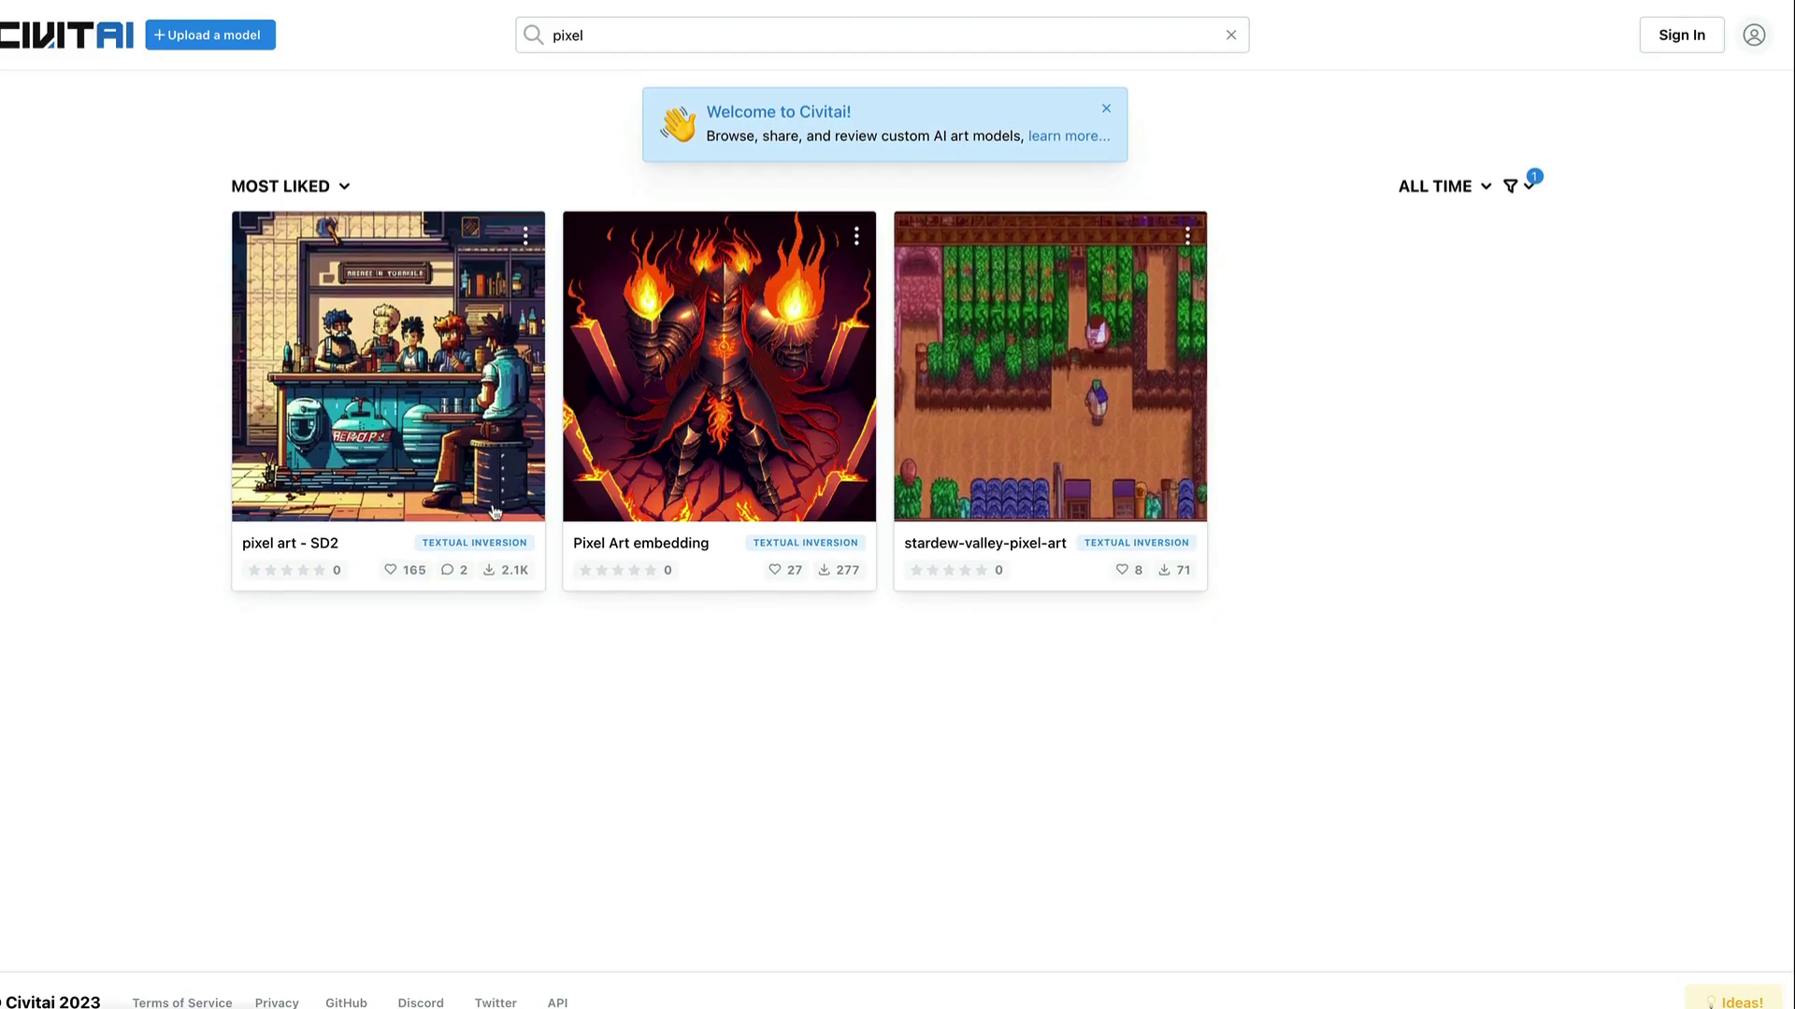
click(305, 552)
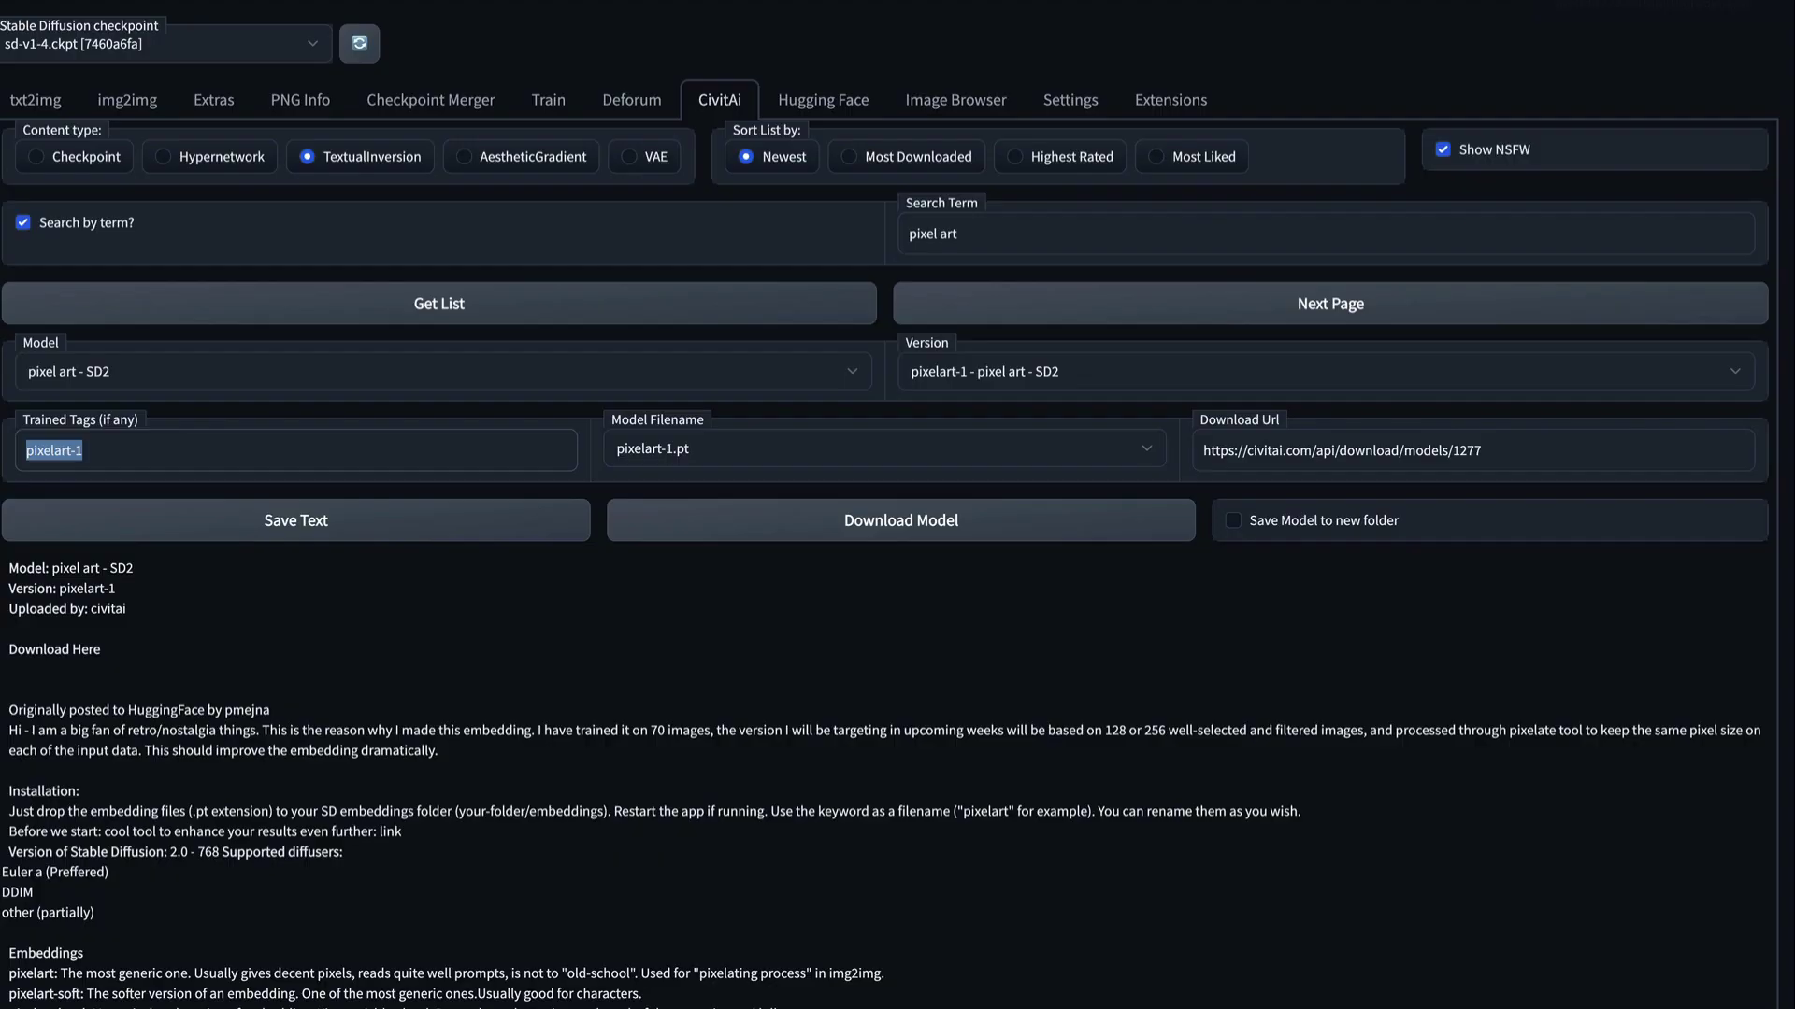
click(914, 542)
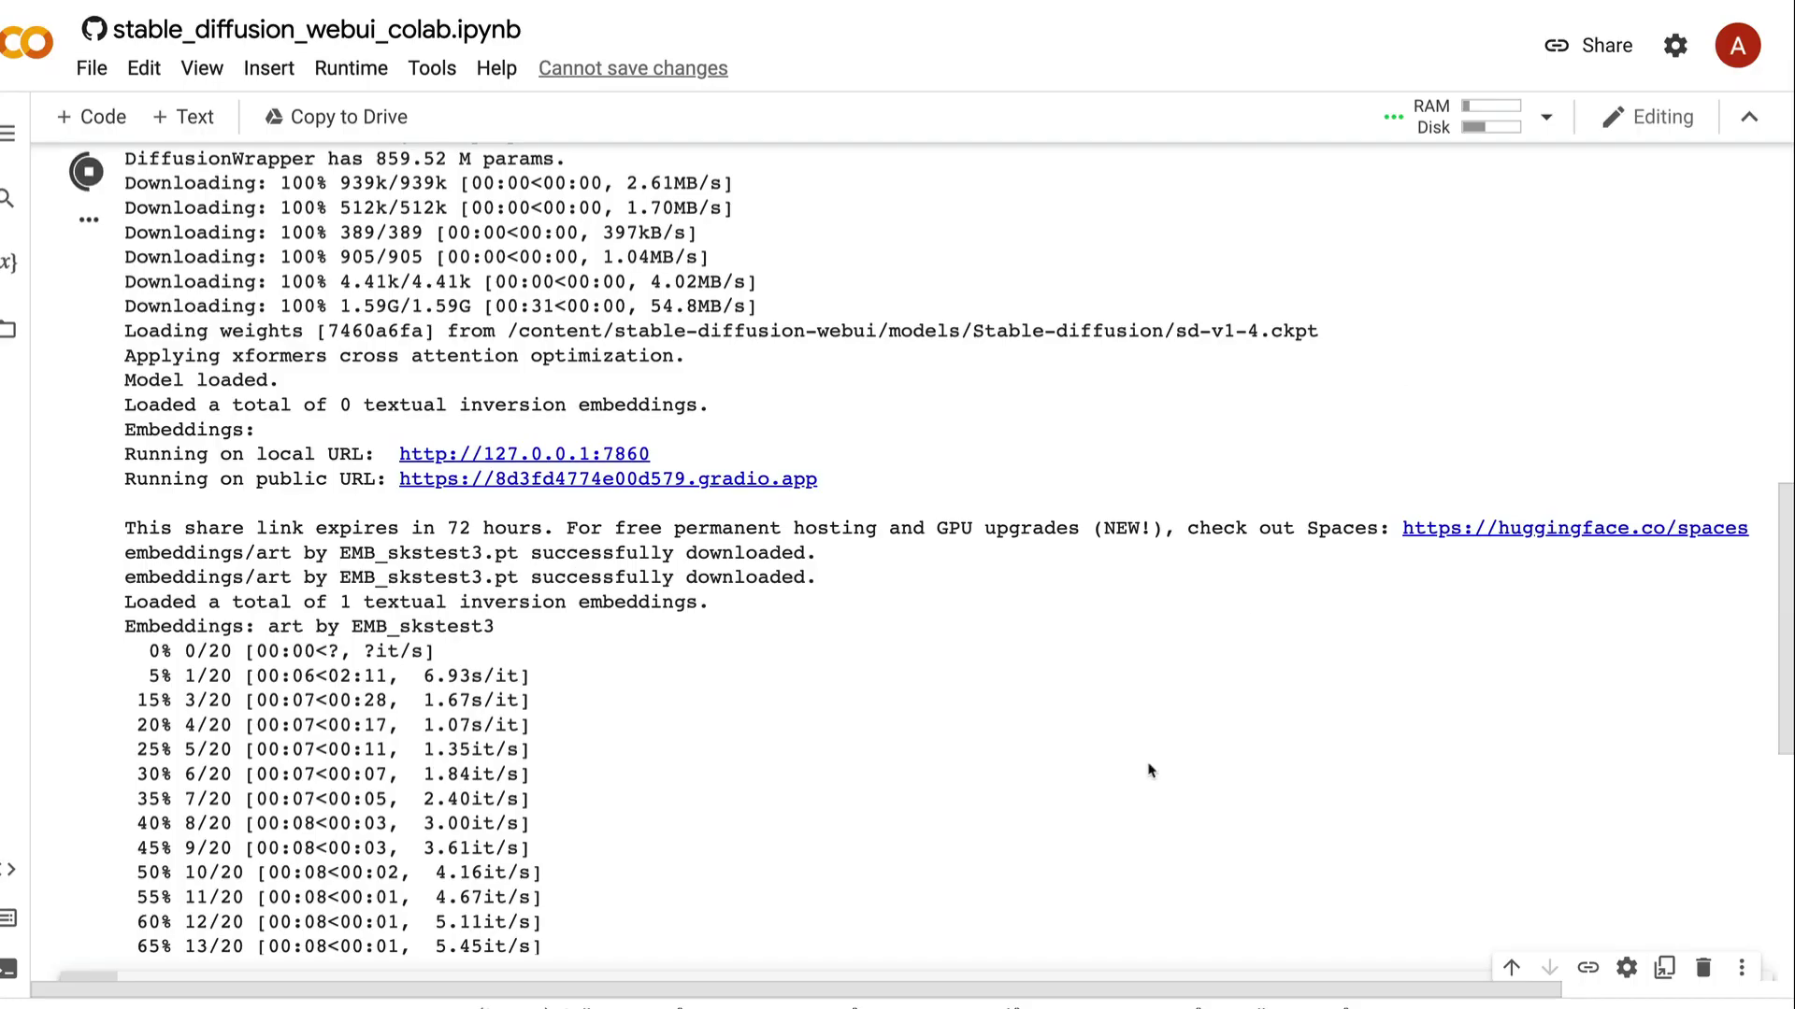
scroll(1149, 770, down, 10)
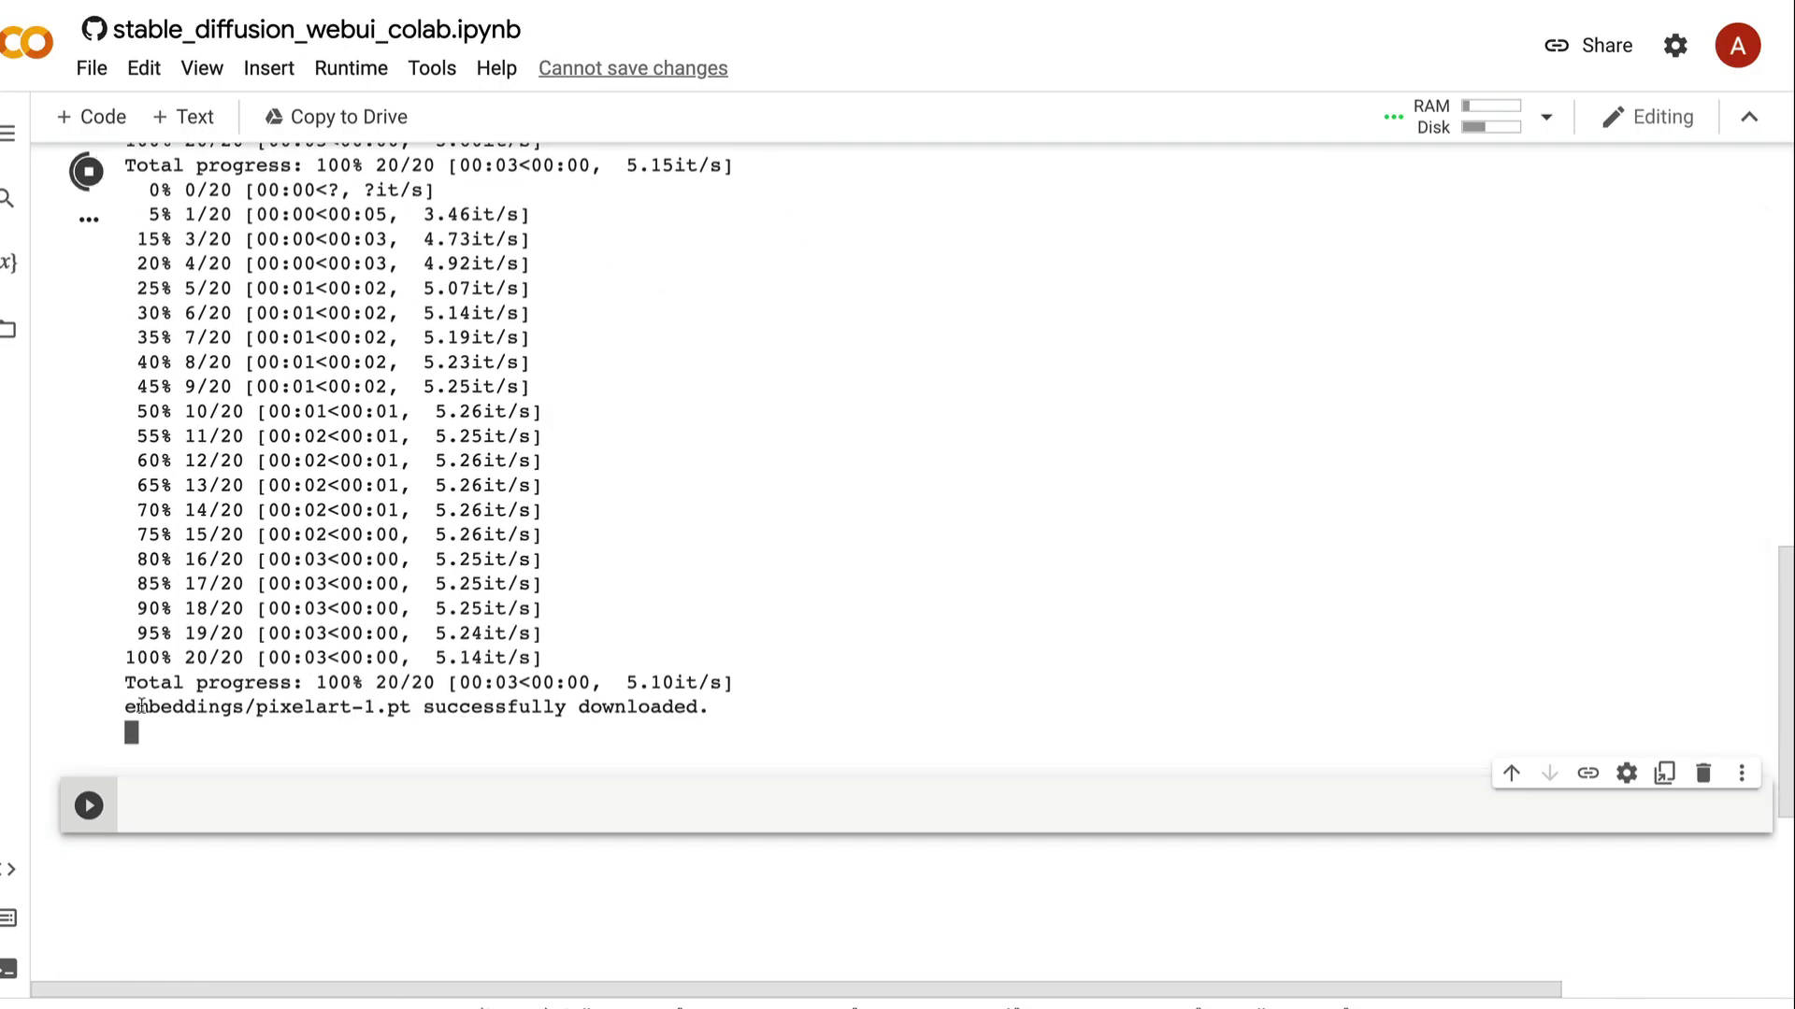
drag(124, 707, 747, 721)
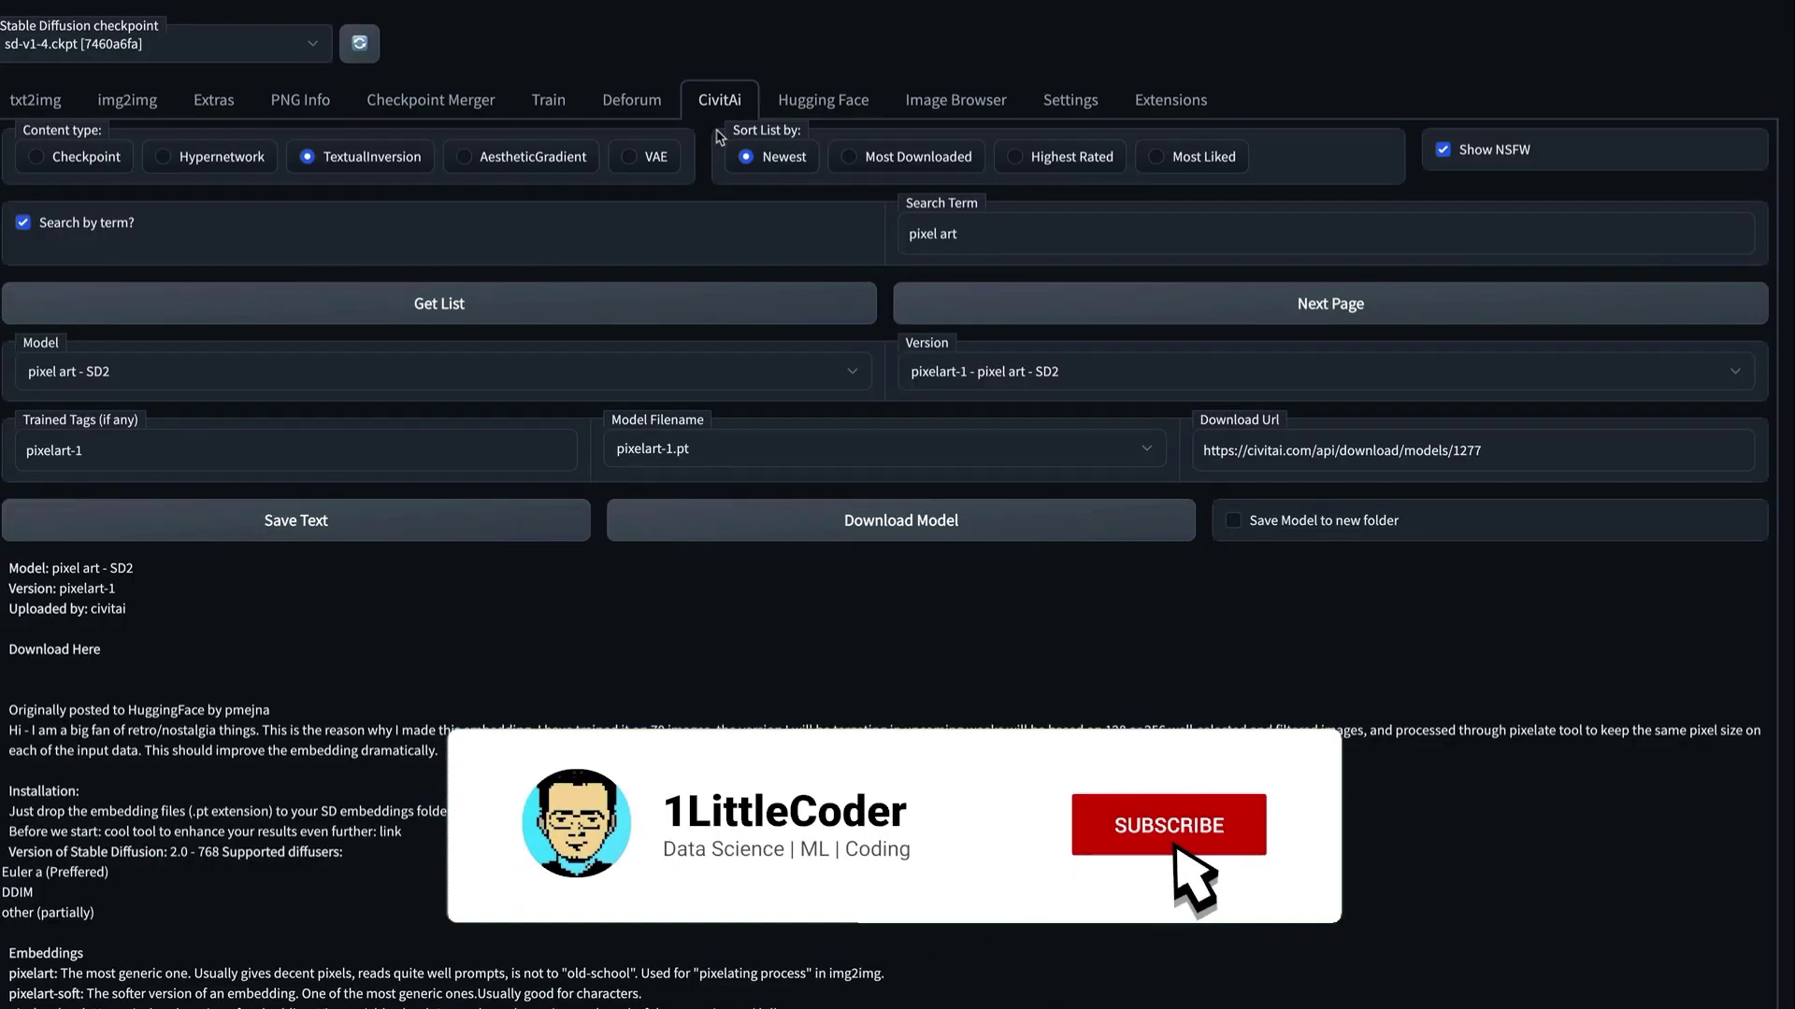
Replace the embedding tag and weight in the text-to-image prompt with the copied trained tag pixelart-1, and generate the image
triple_click(128, 452)
key(ctrl+c)
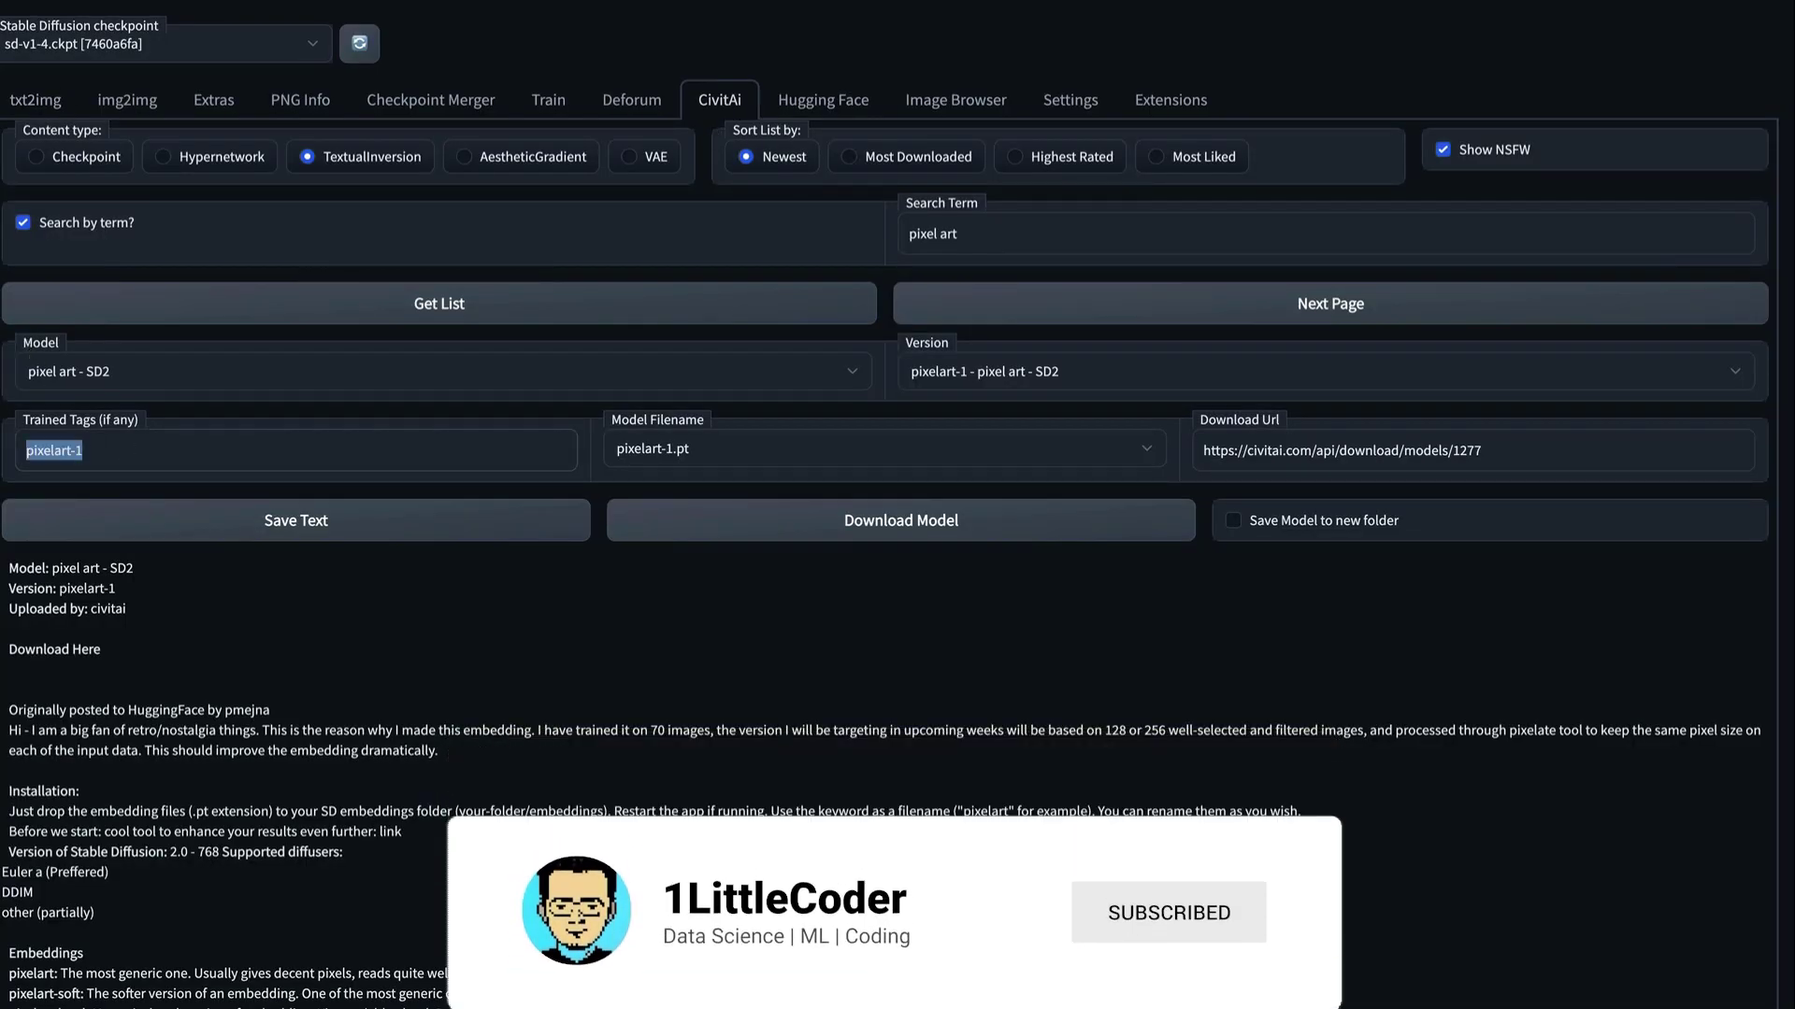
click(38, 99)
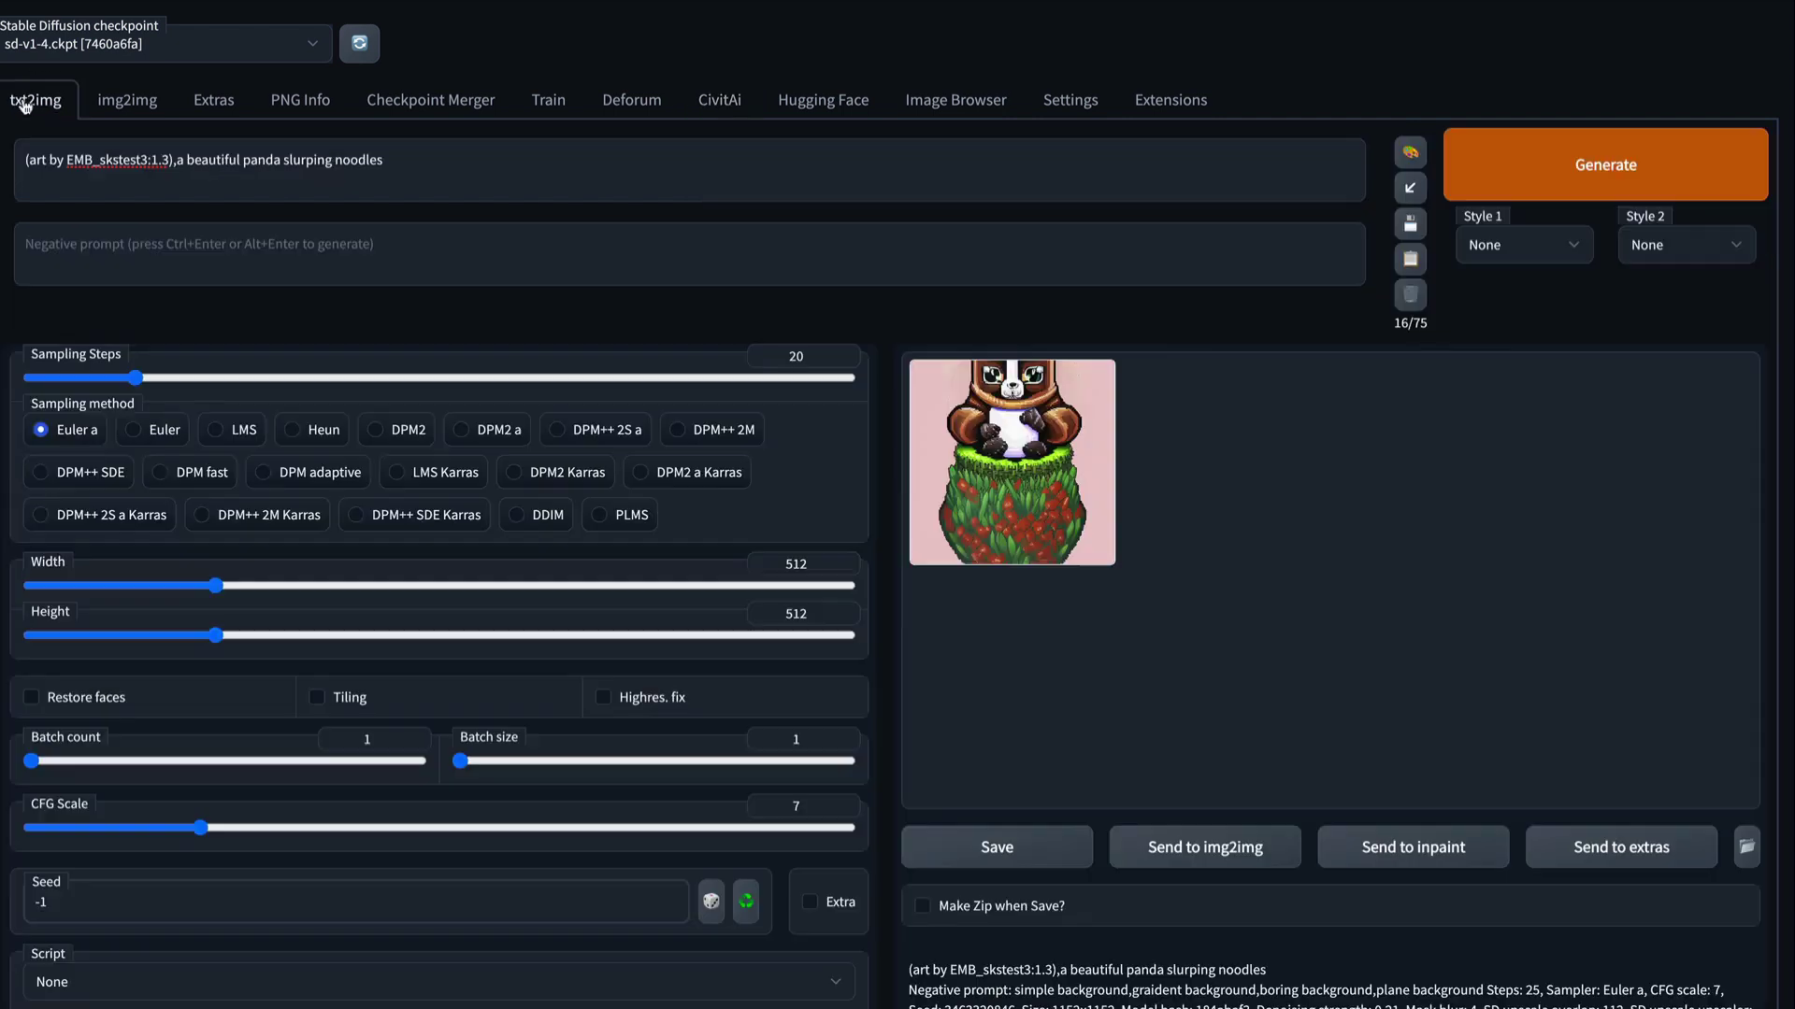
drag(33, 160, 166, 161)
key(BackSpace)
key(ctrl+v)
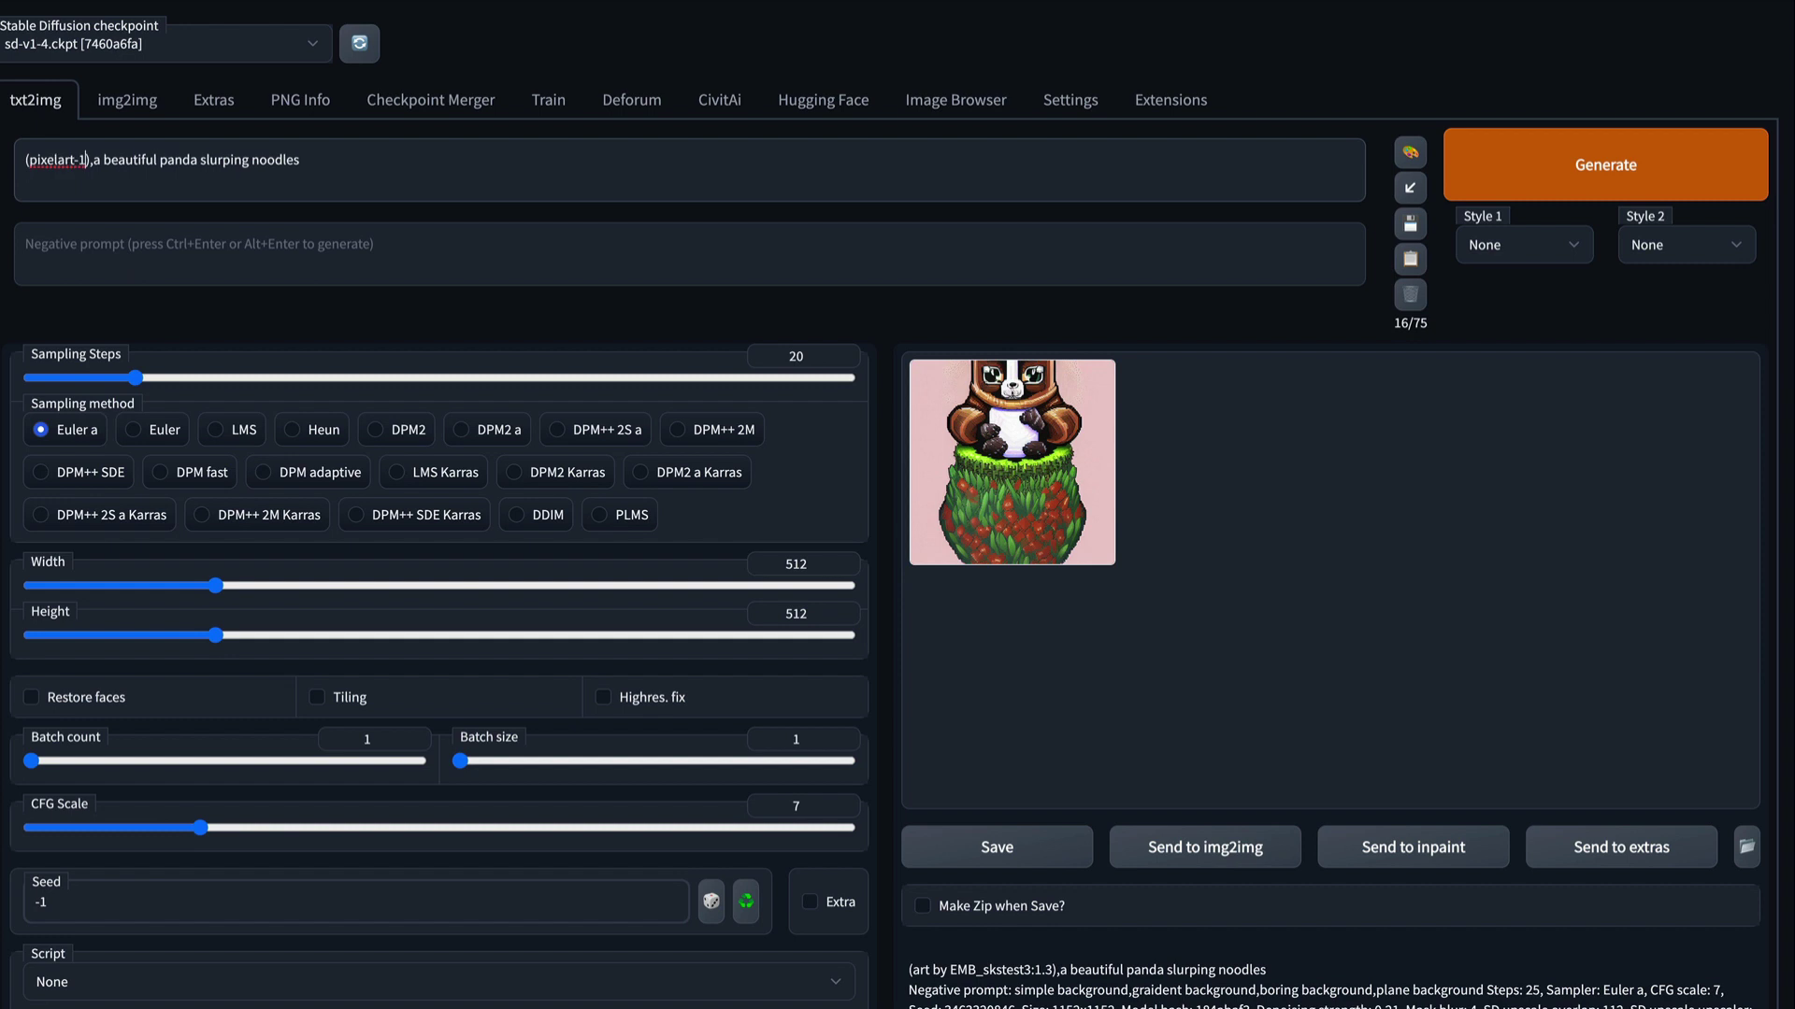
key(End)
click(1568, 181)
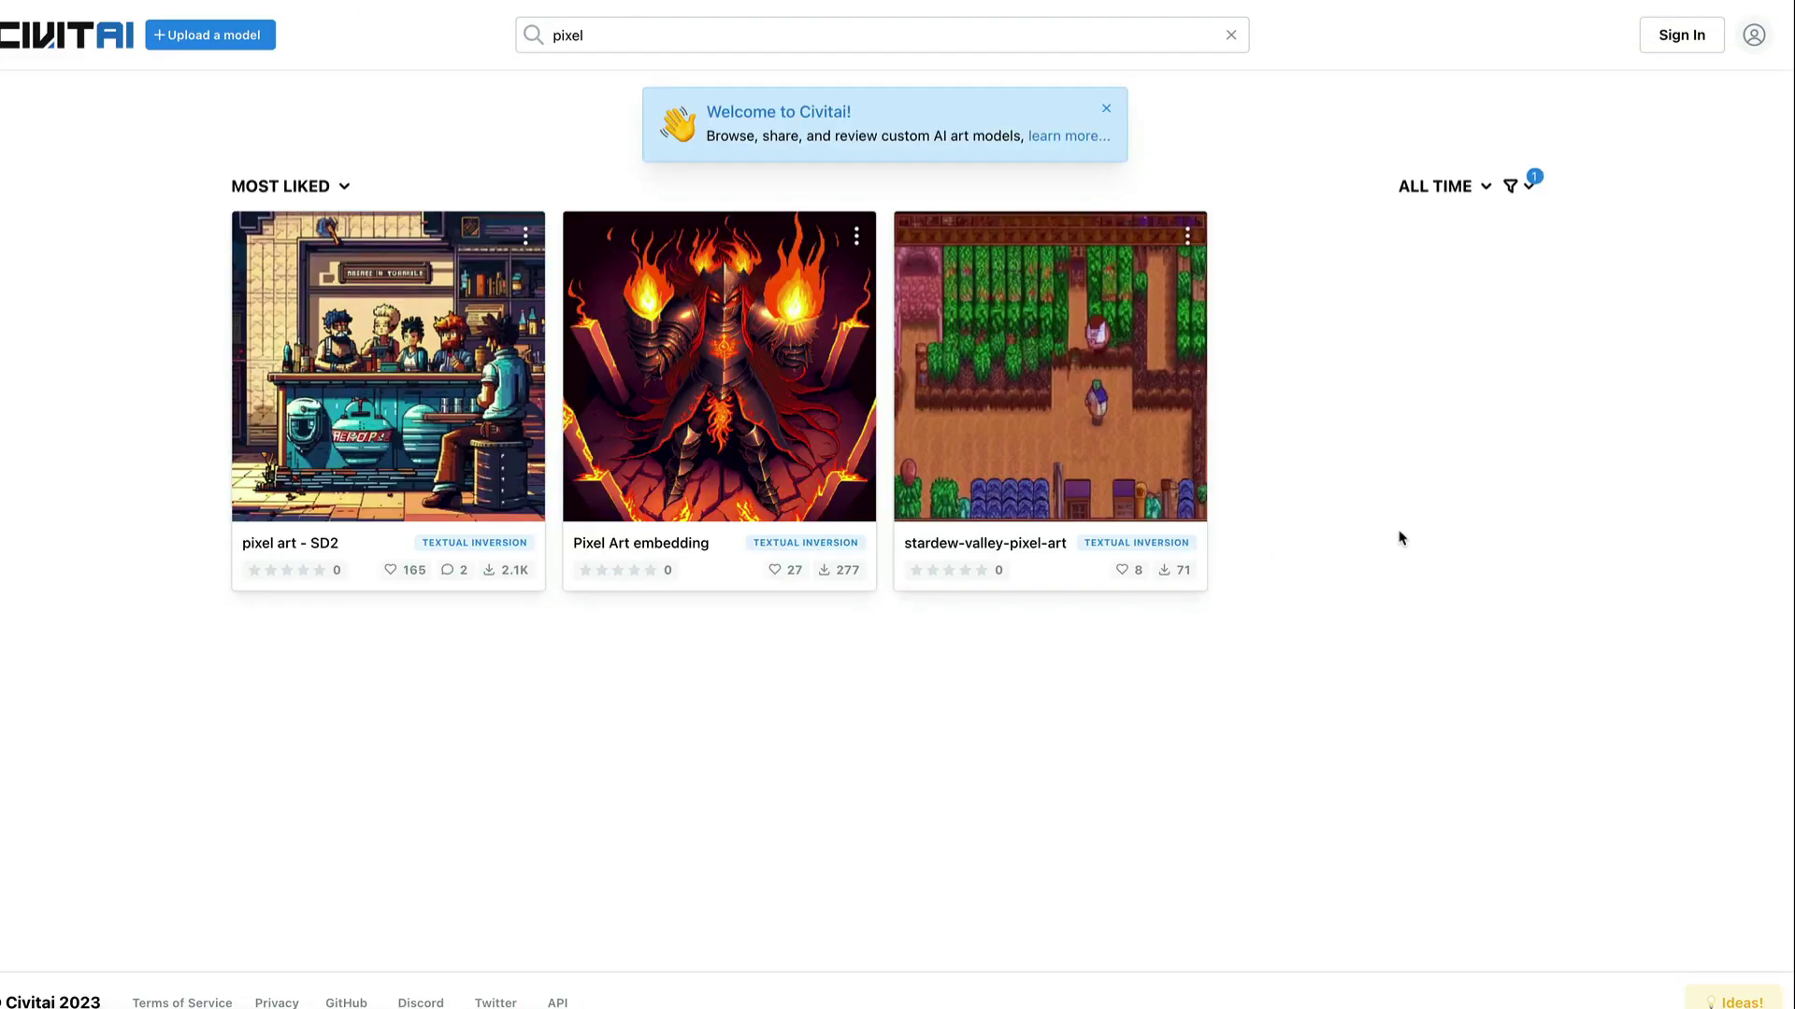
On the Civitai website, add the SD 1.4 base model filter to the textual inversions and clear the search term "pixel"
click(1524, 192)
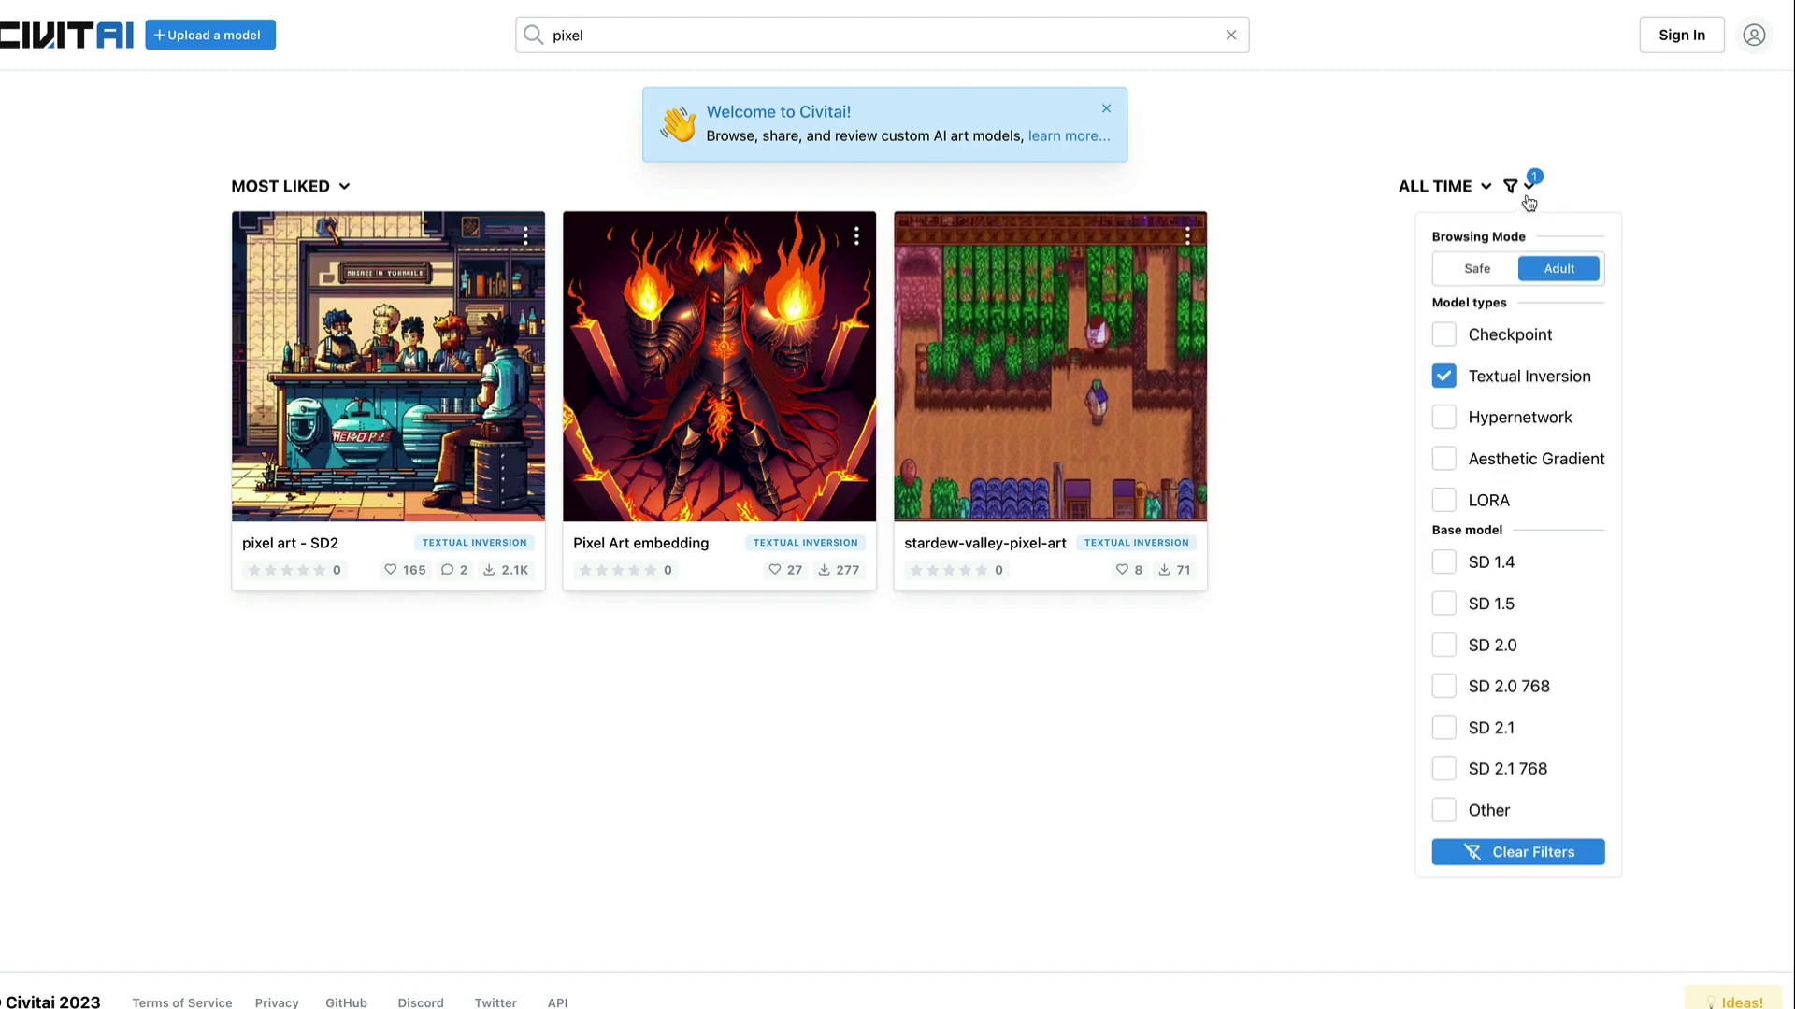
click(1449, 565)
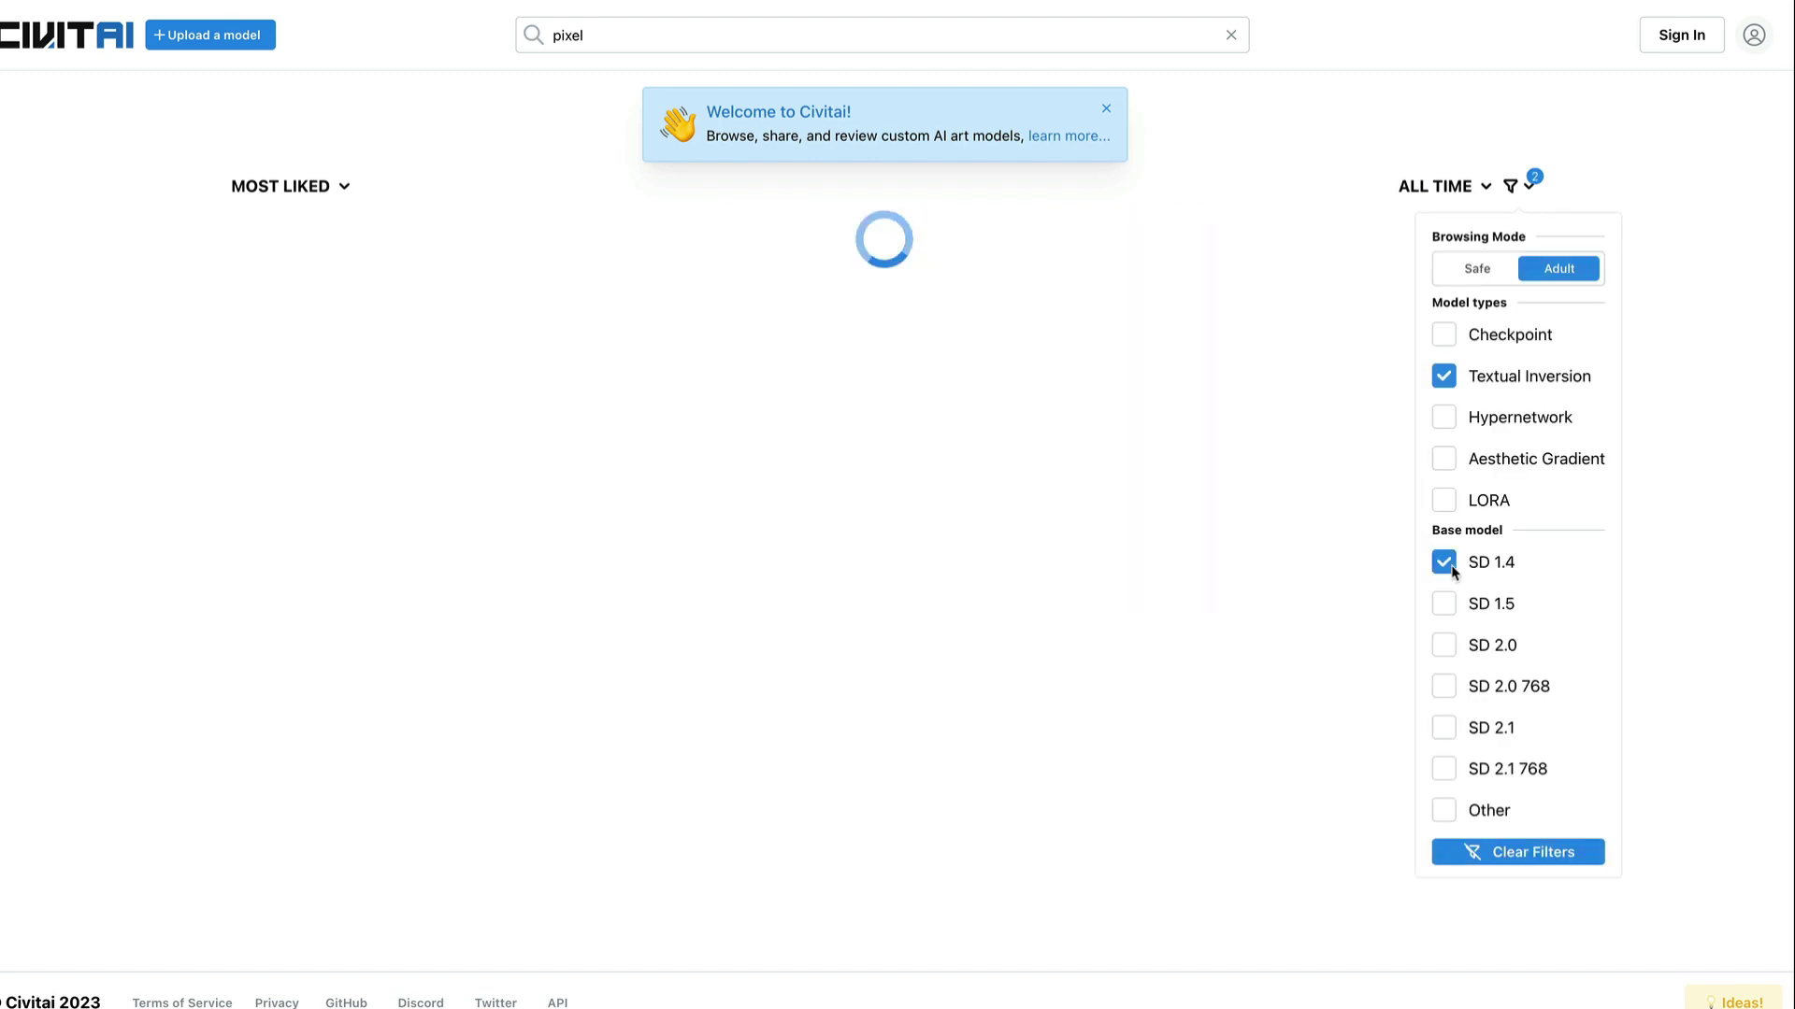
double_click(610, 43)
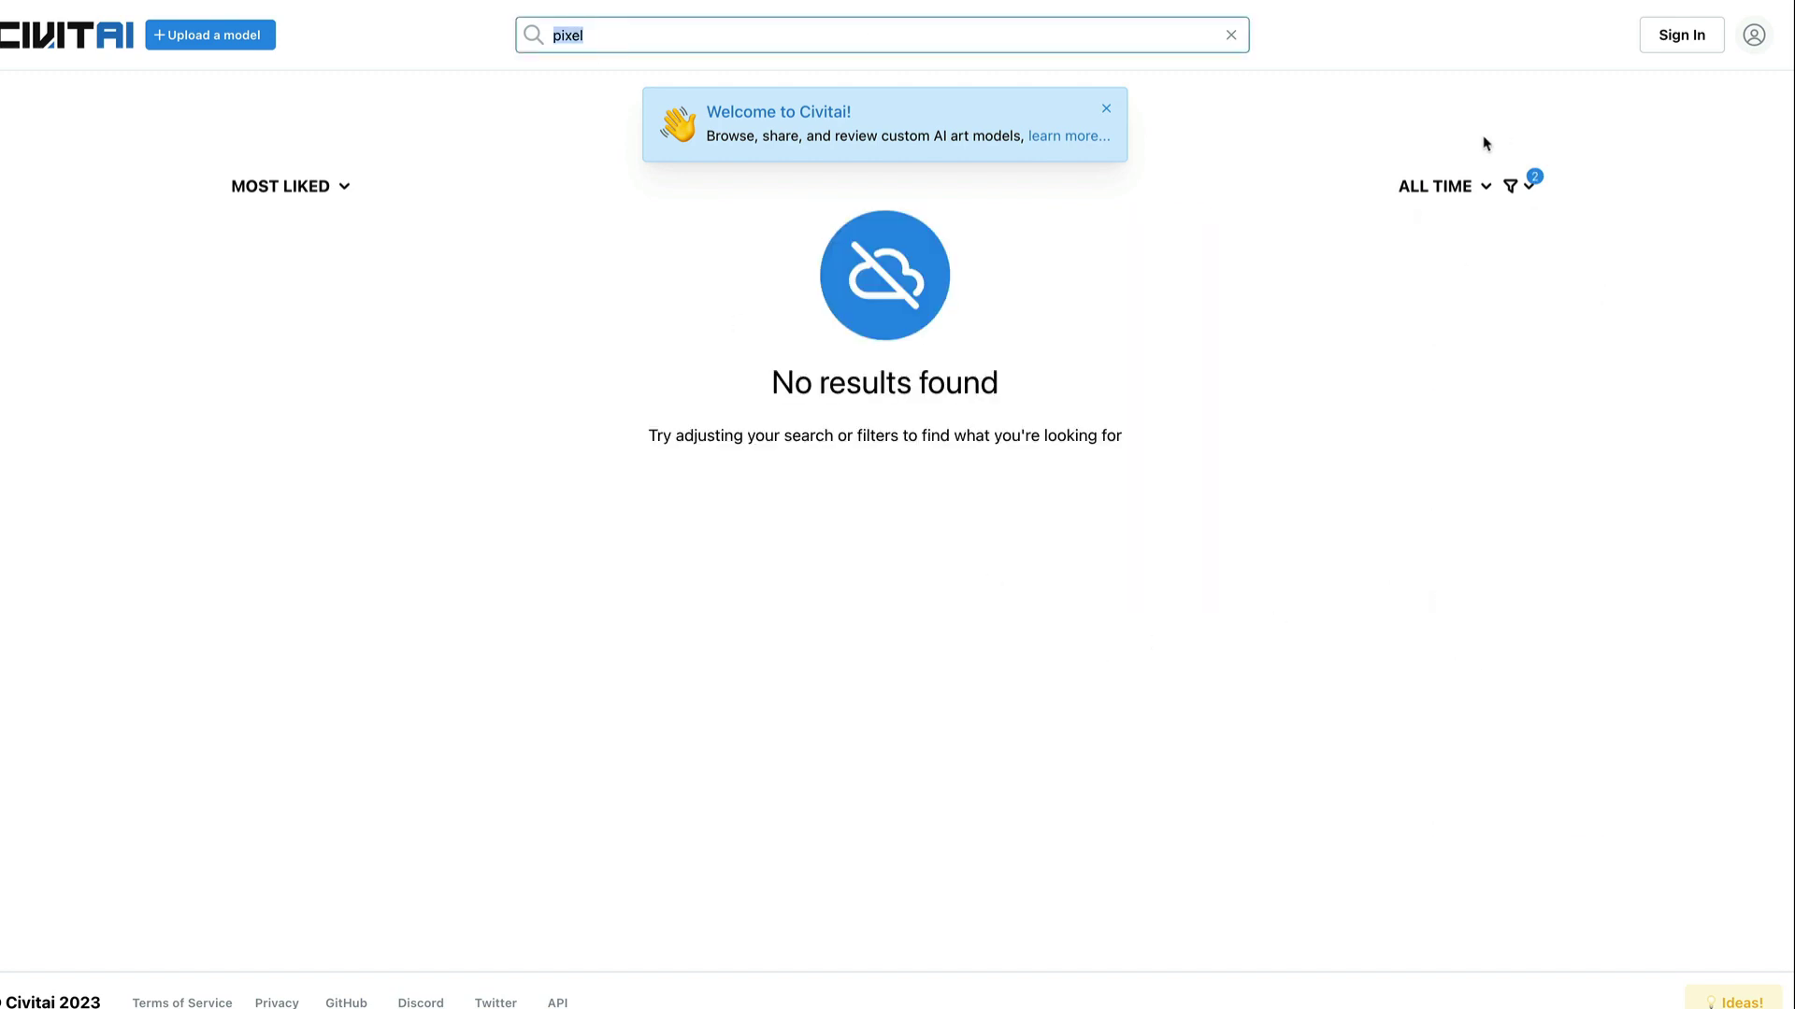
click(1509, 189)
click(1508, 188)
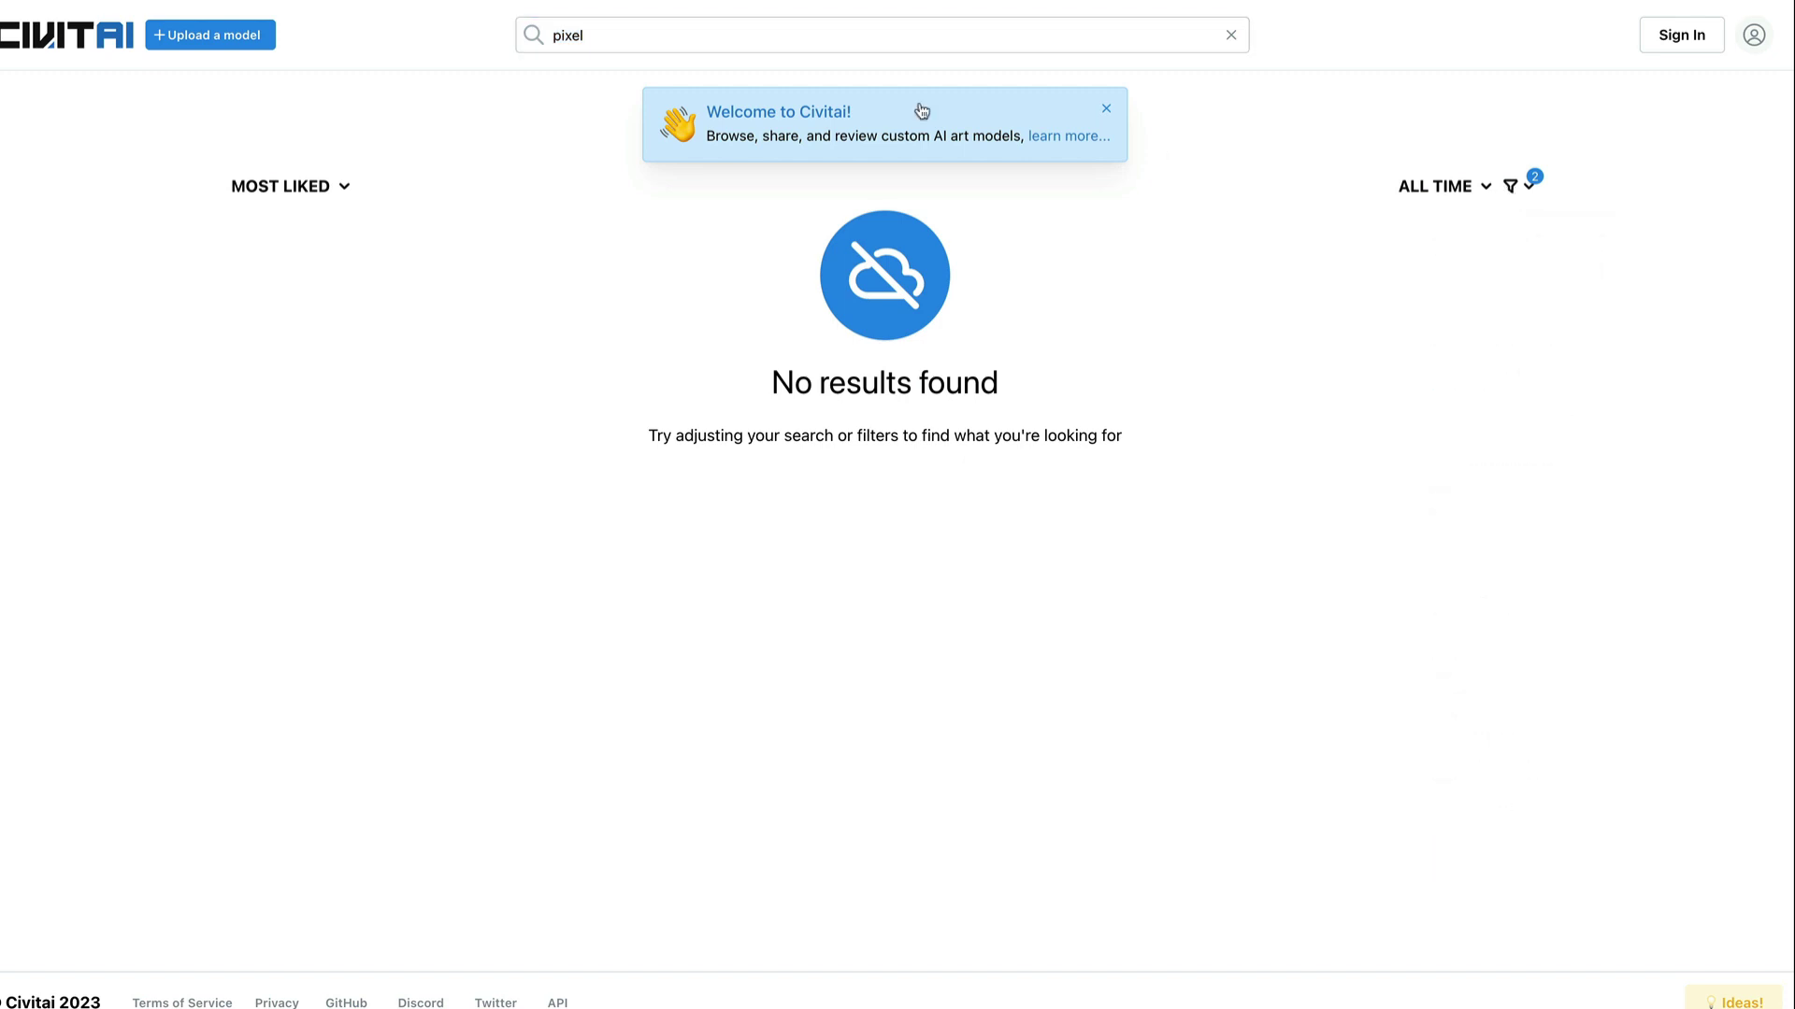
click(720, 40)
double_click(721, 40)
key(BackSpace)
key(Return)
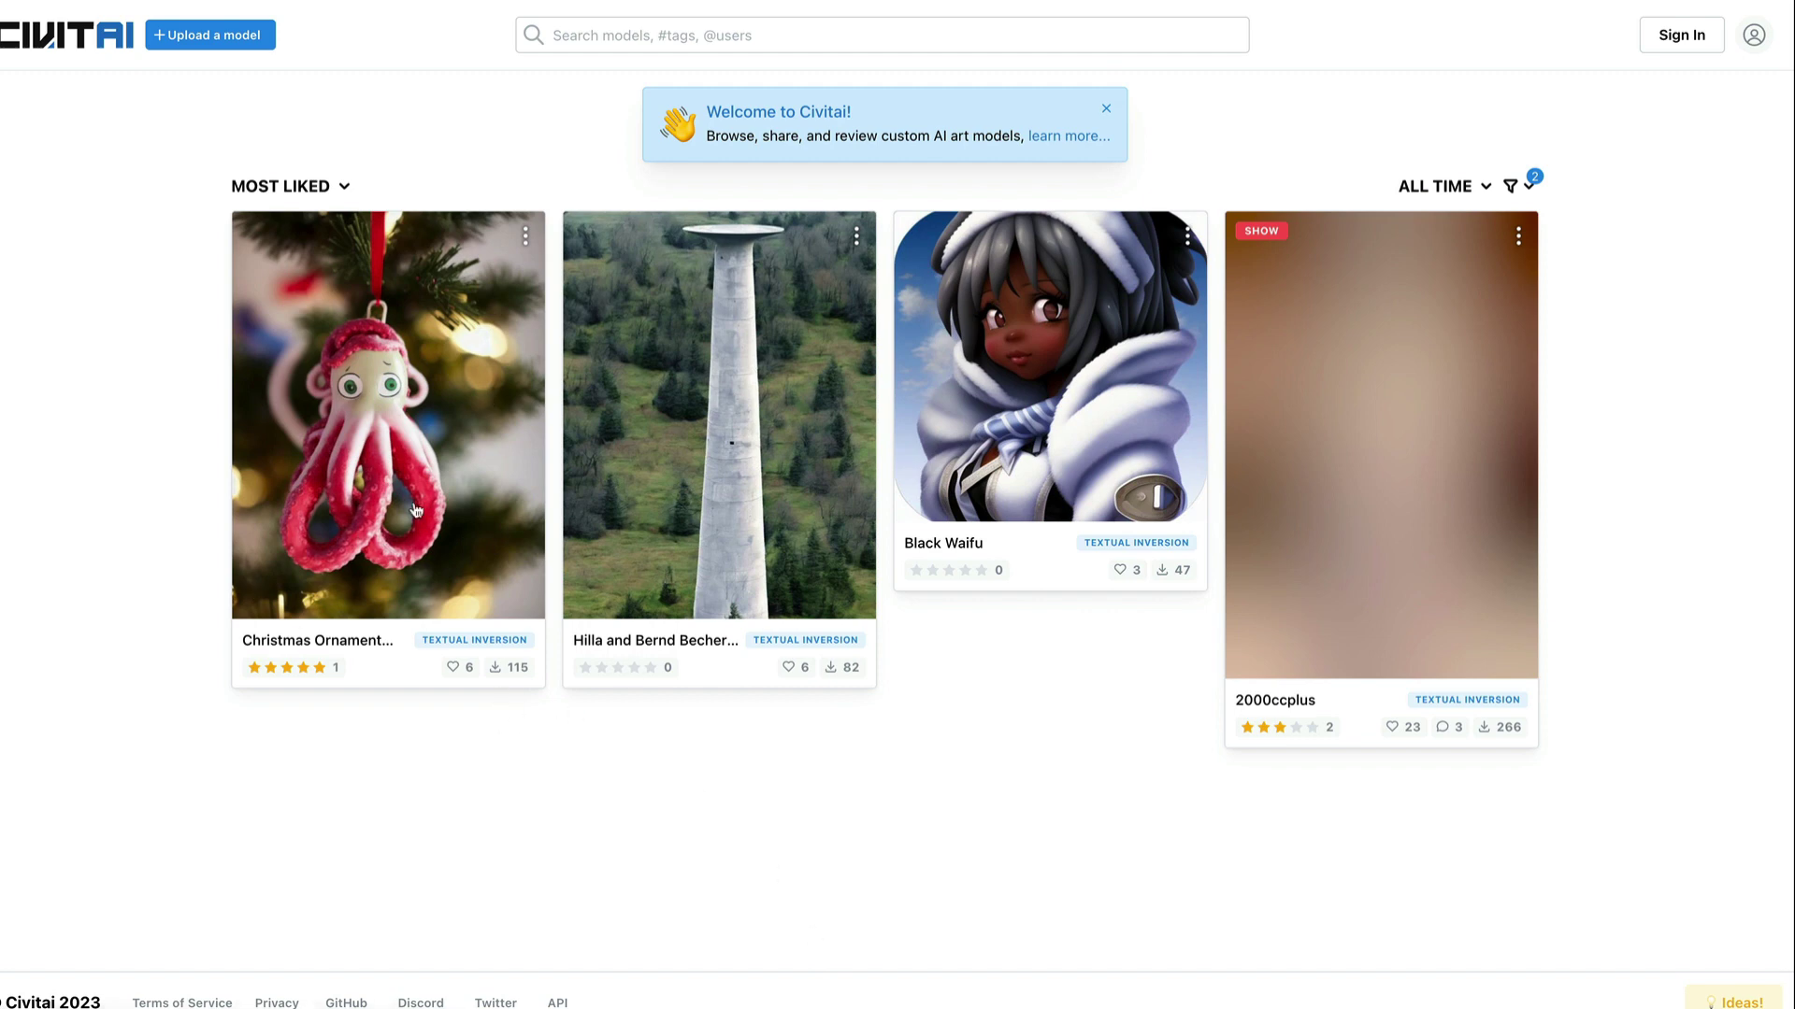
Open the Christmas Ornament Embedding page and examine its base model, trigger words and sample images
click(363, 395)
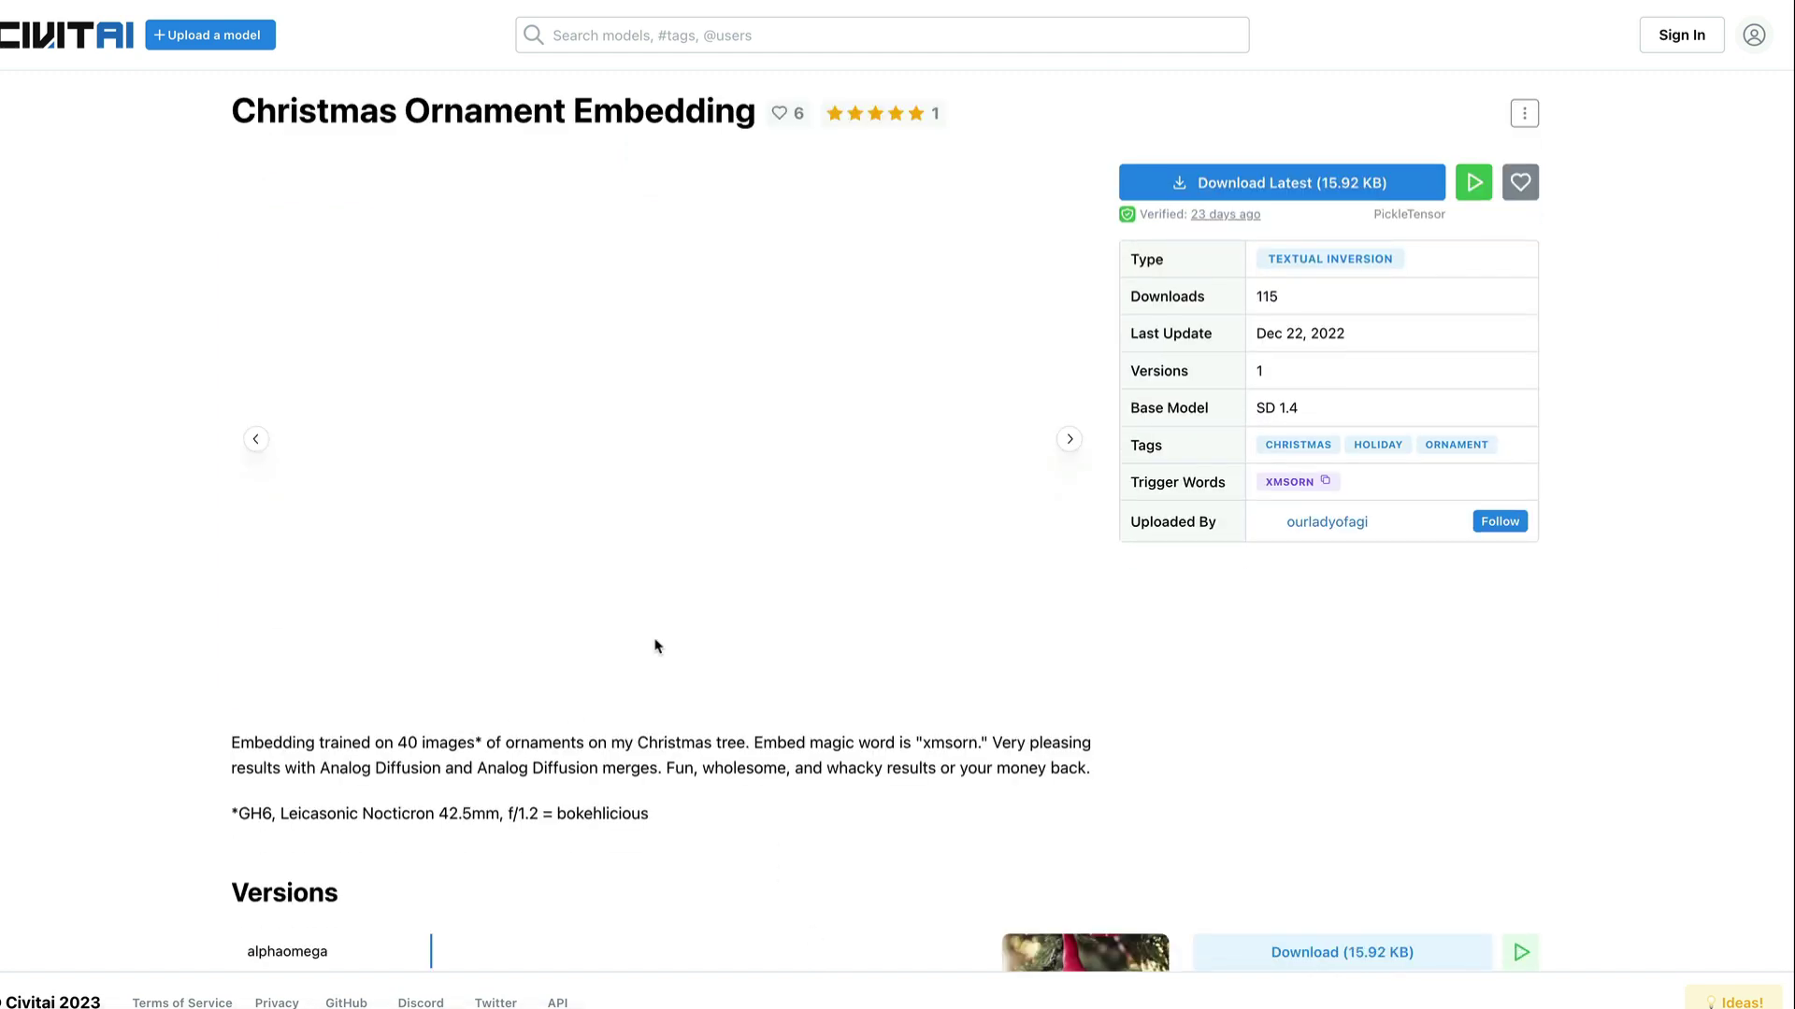
scroll(903, 593, down, 8)
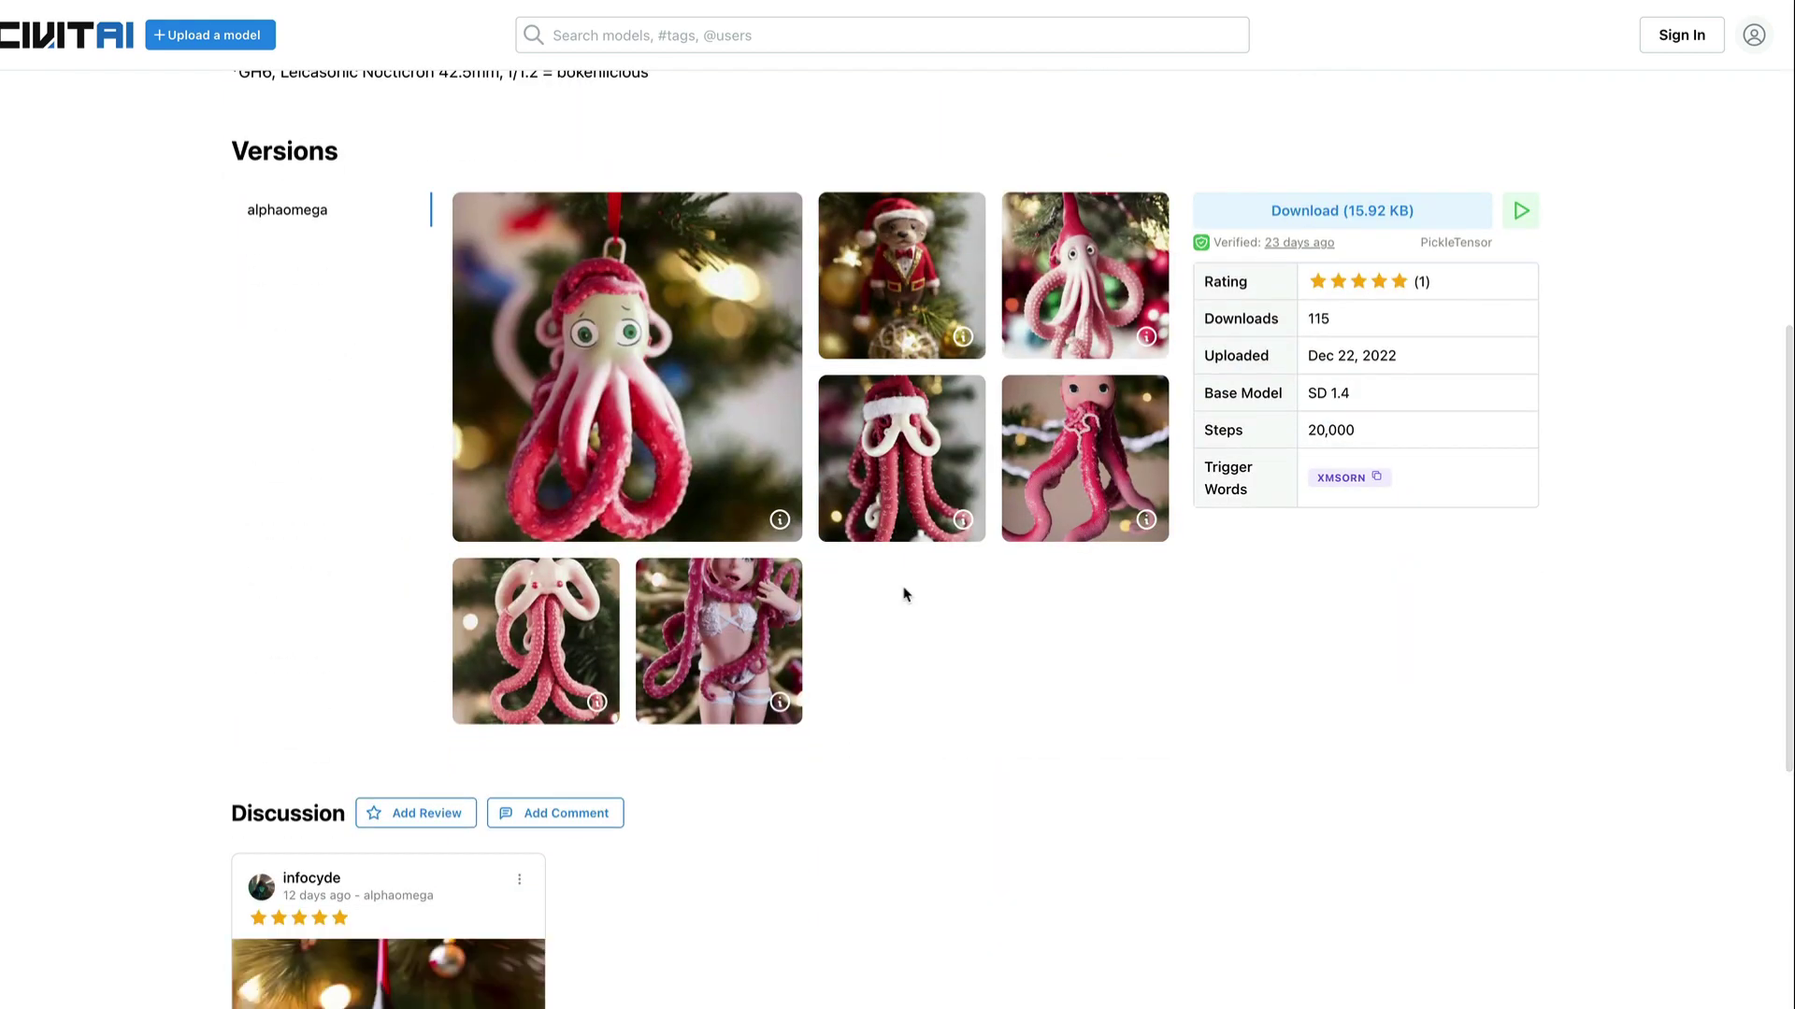
Switch to the web UI and search the CivitAi textual inversions for "christmas"
scroll(902, 593, up, 8)
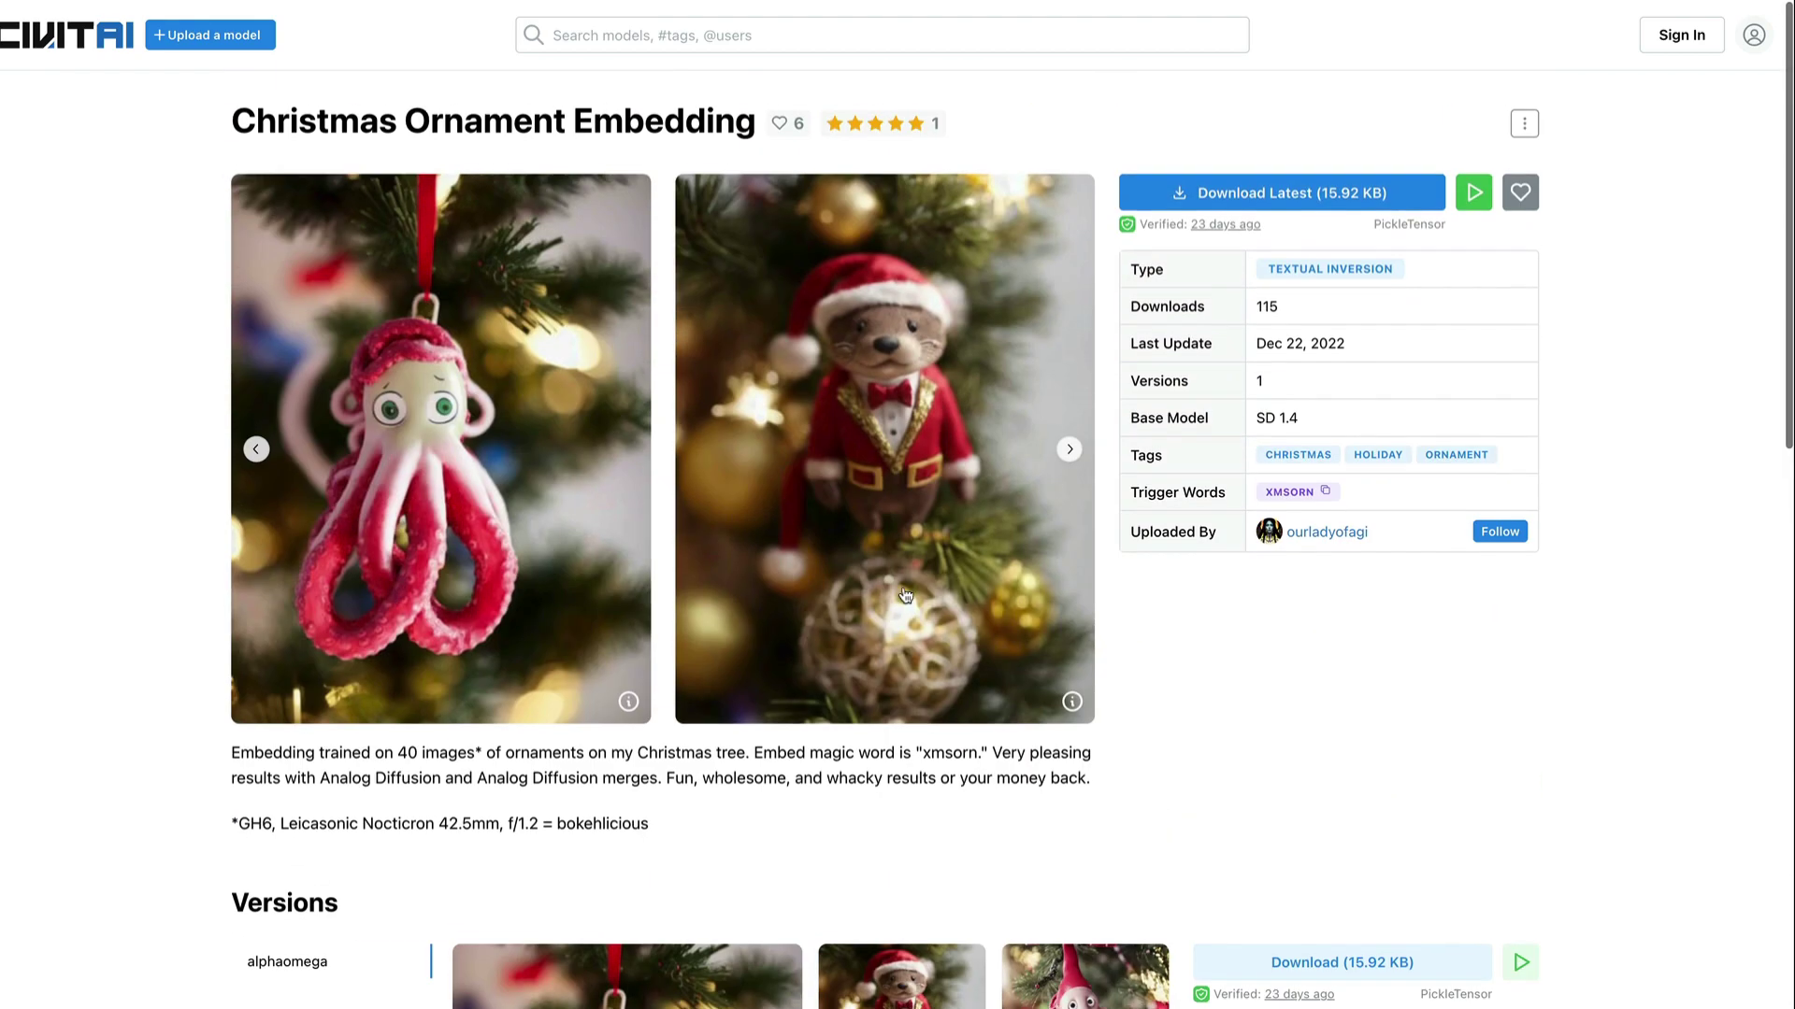
scroll(906, 595, down, 1)
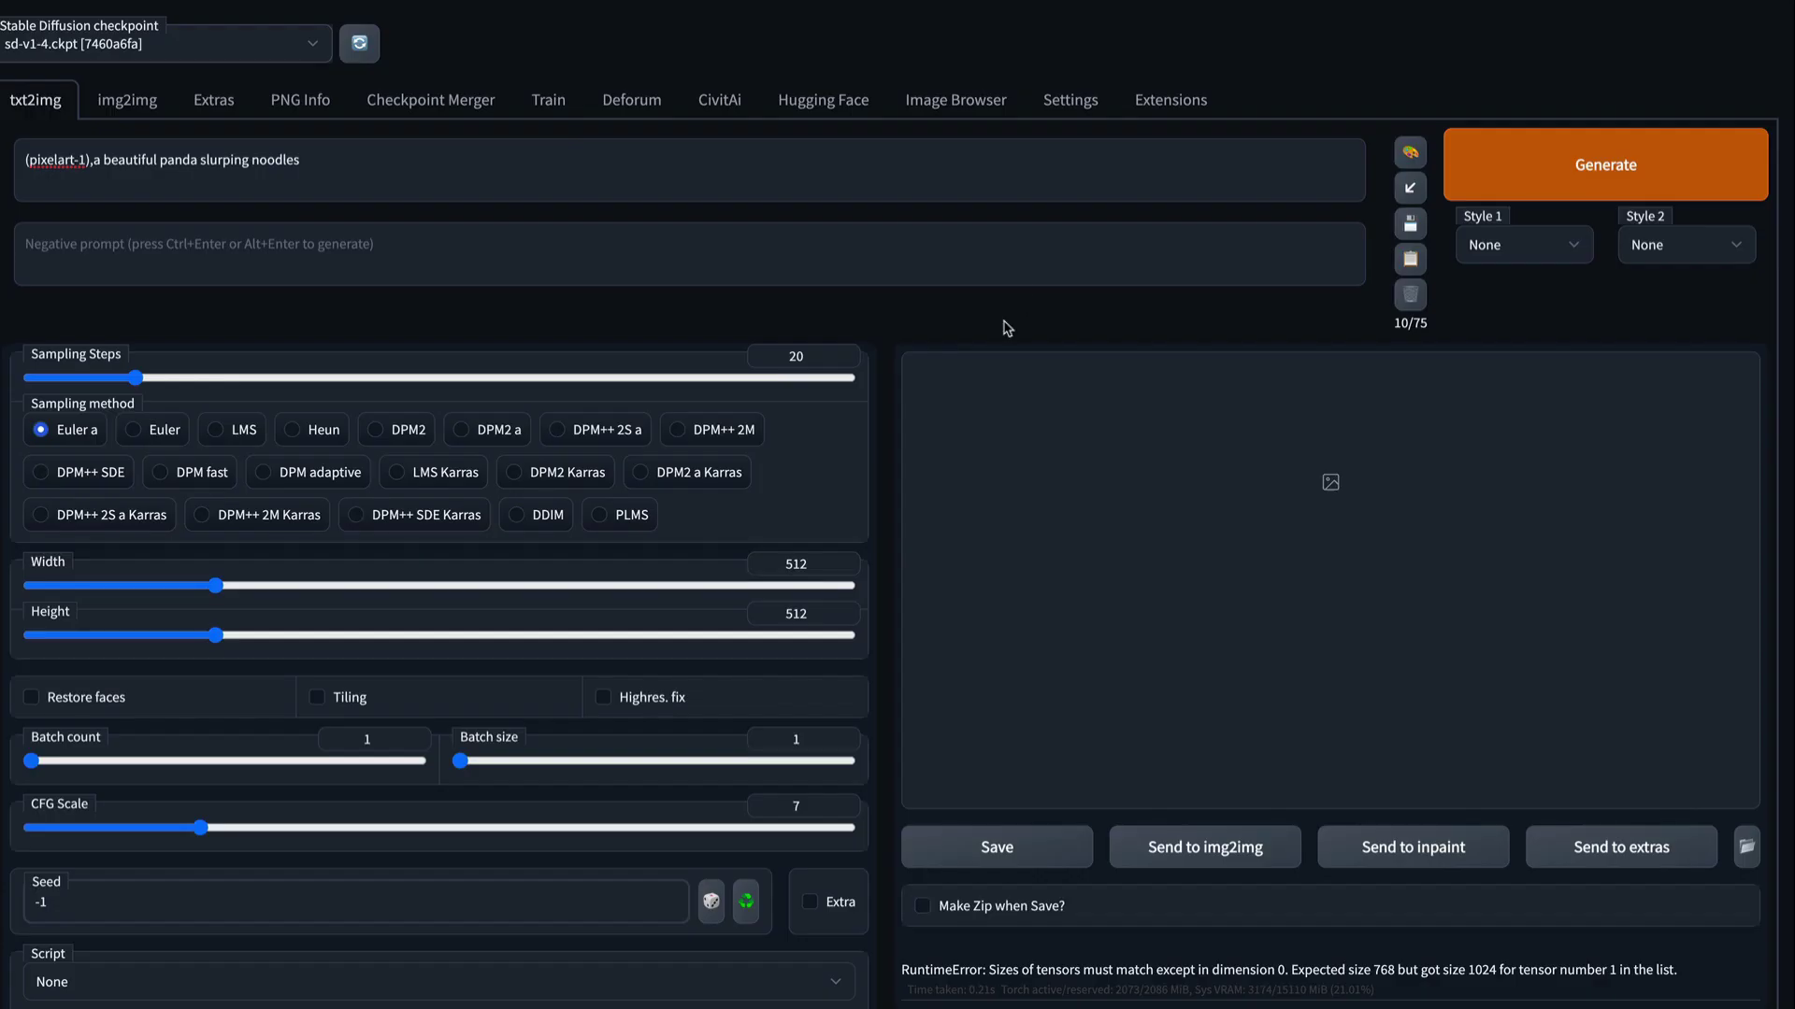
click(720, 100)
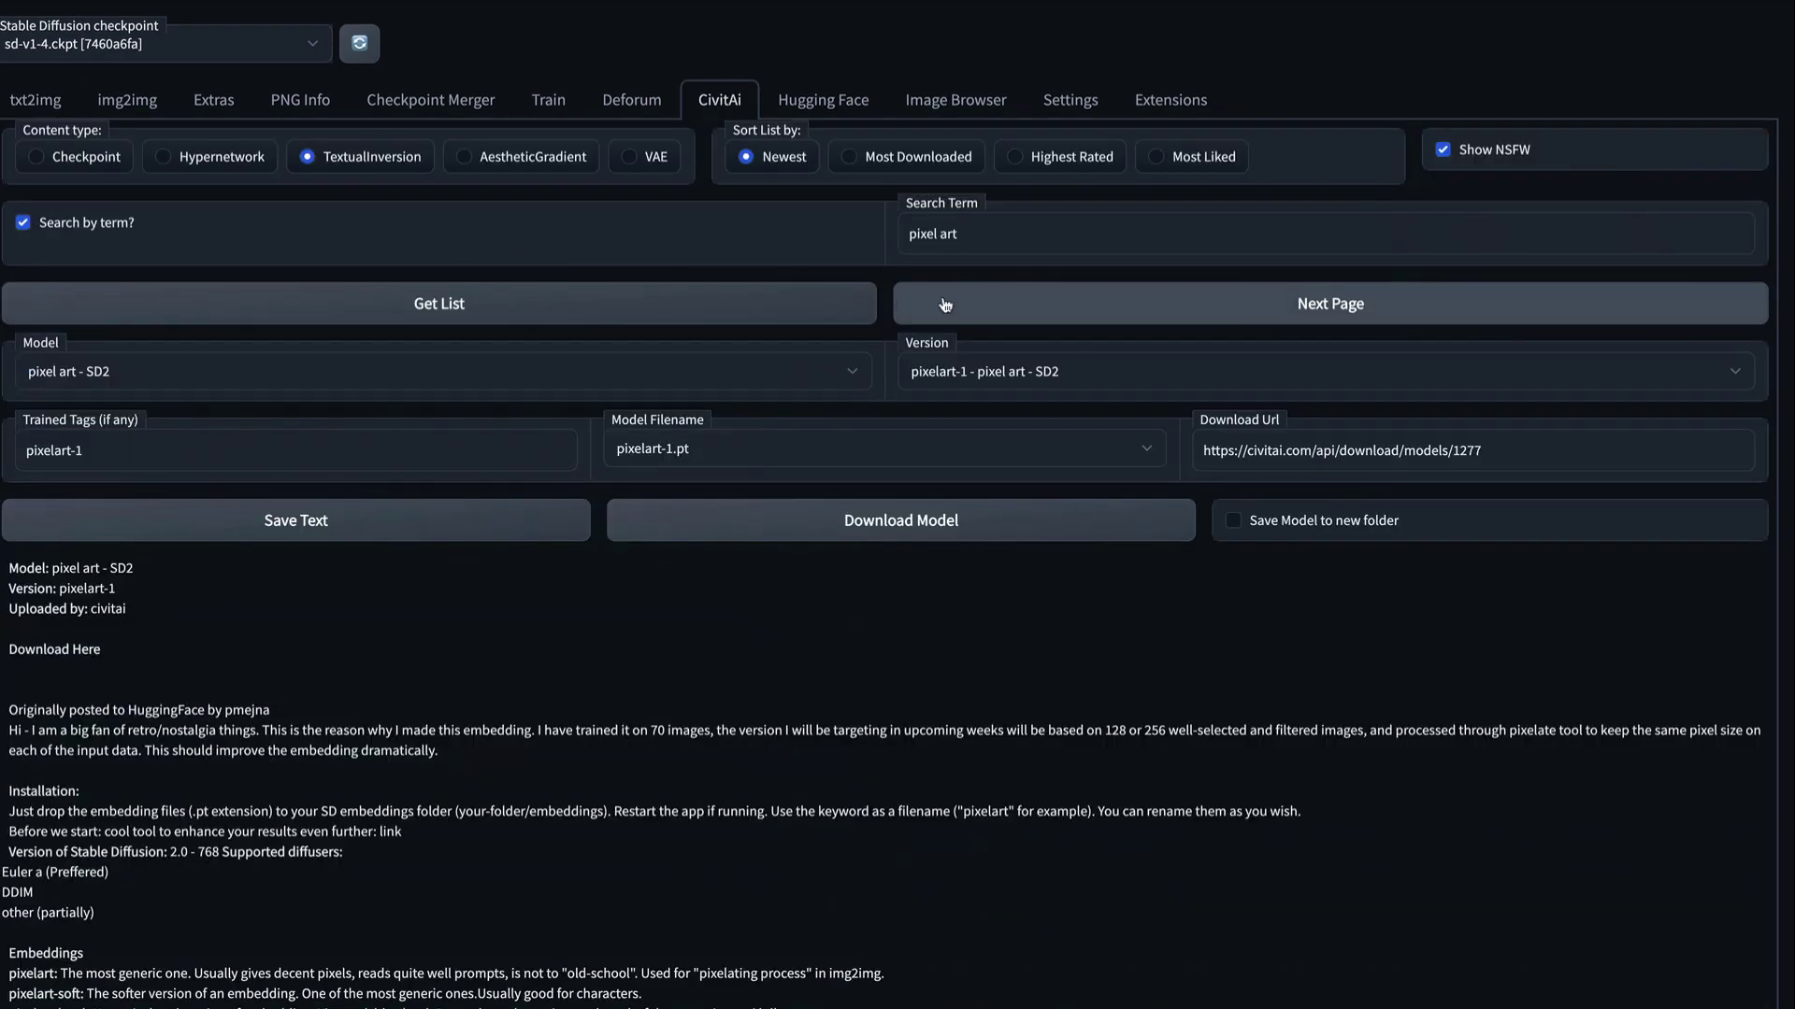
triple_click(960, 234)
text(christman)
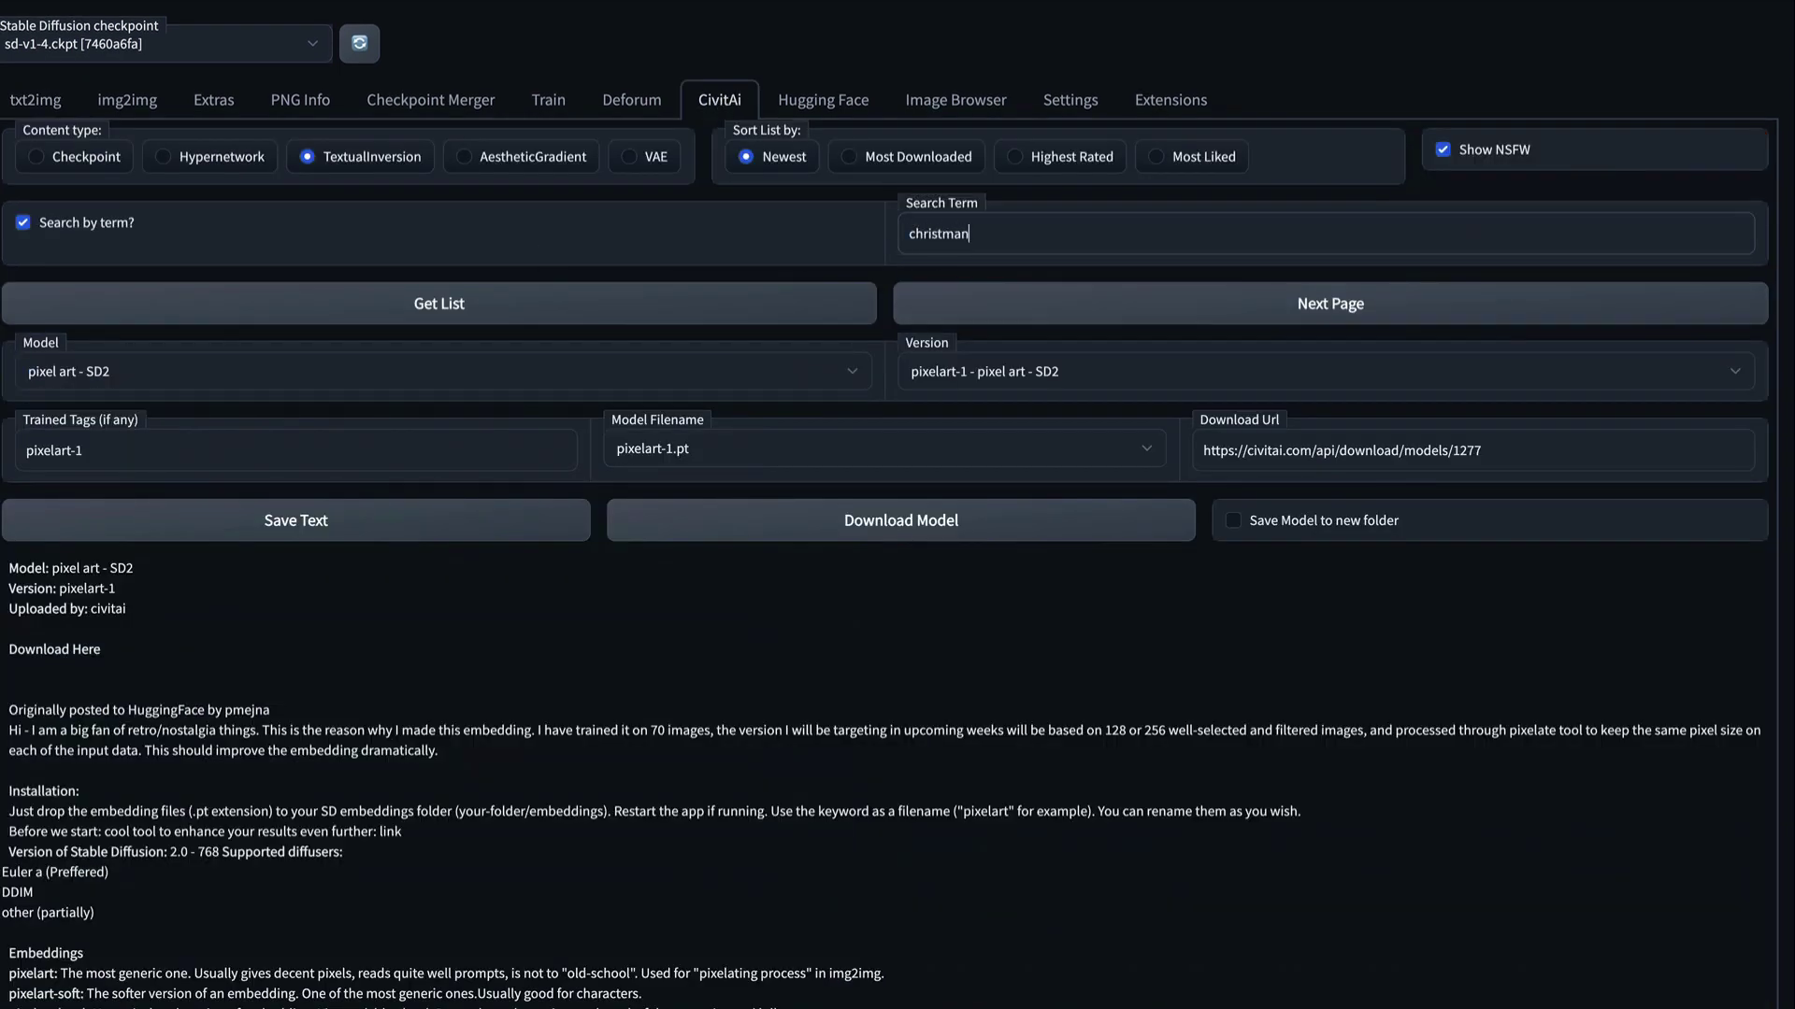
text(s)
key(BackSpace)
key(BackSpace)
text(s)
click(367, 306)
Choose the Christmas Ornament Embedding model, download its xmsorn.pt embedding, and check the download in the Colab output
click(213, 373)
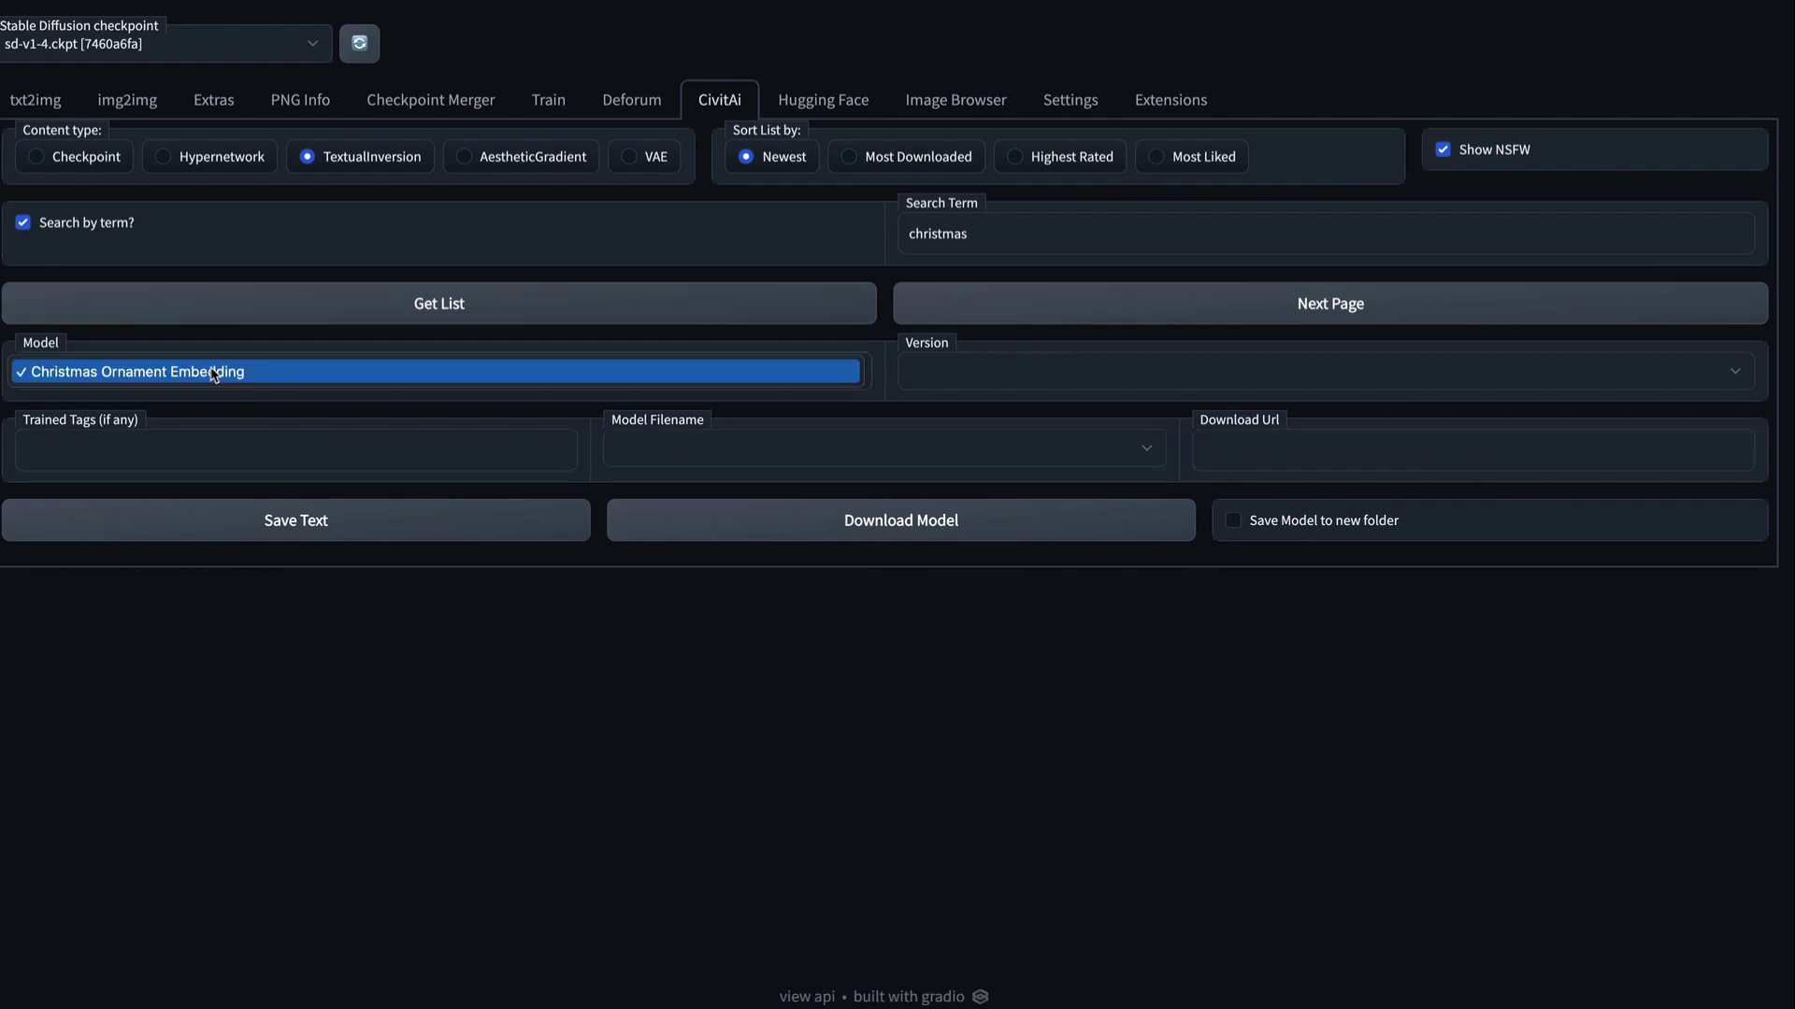
click(213, 374)
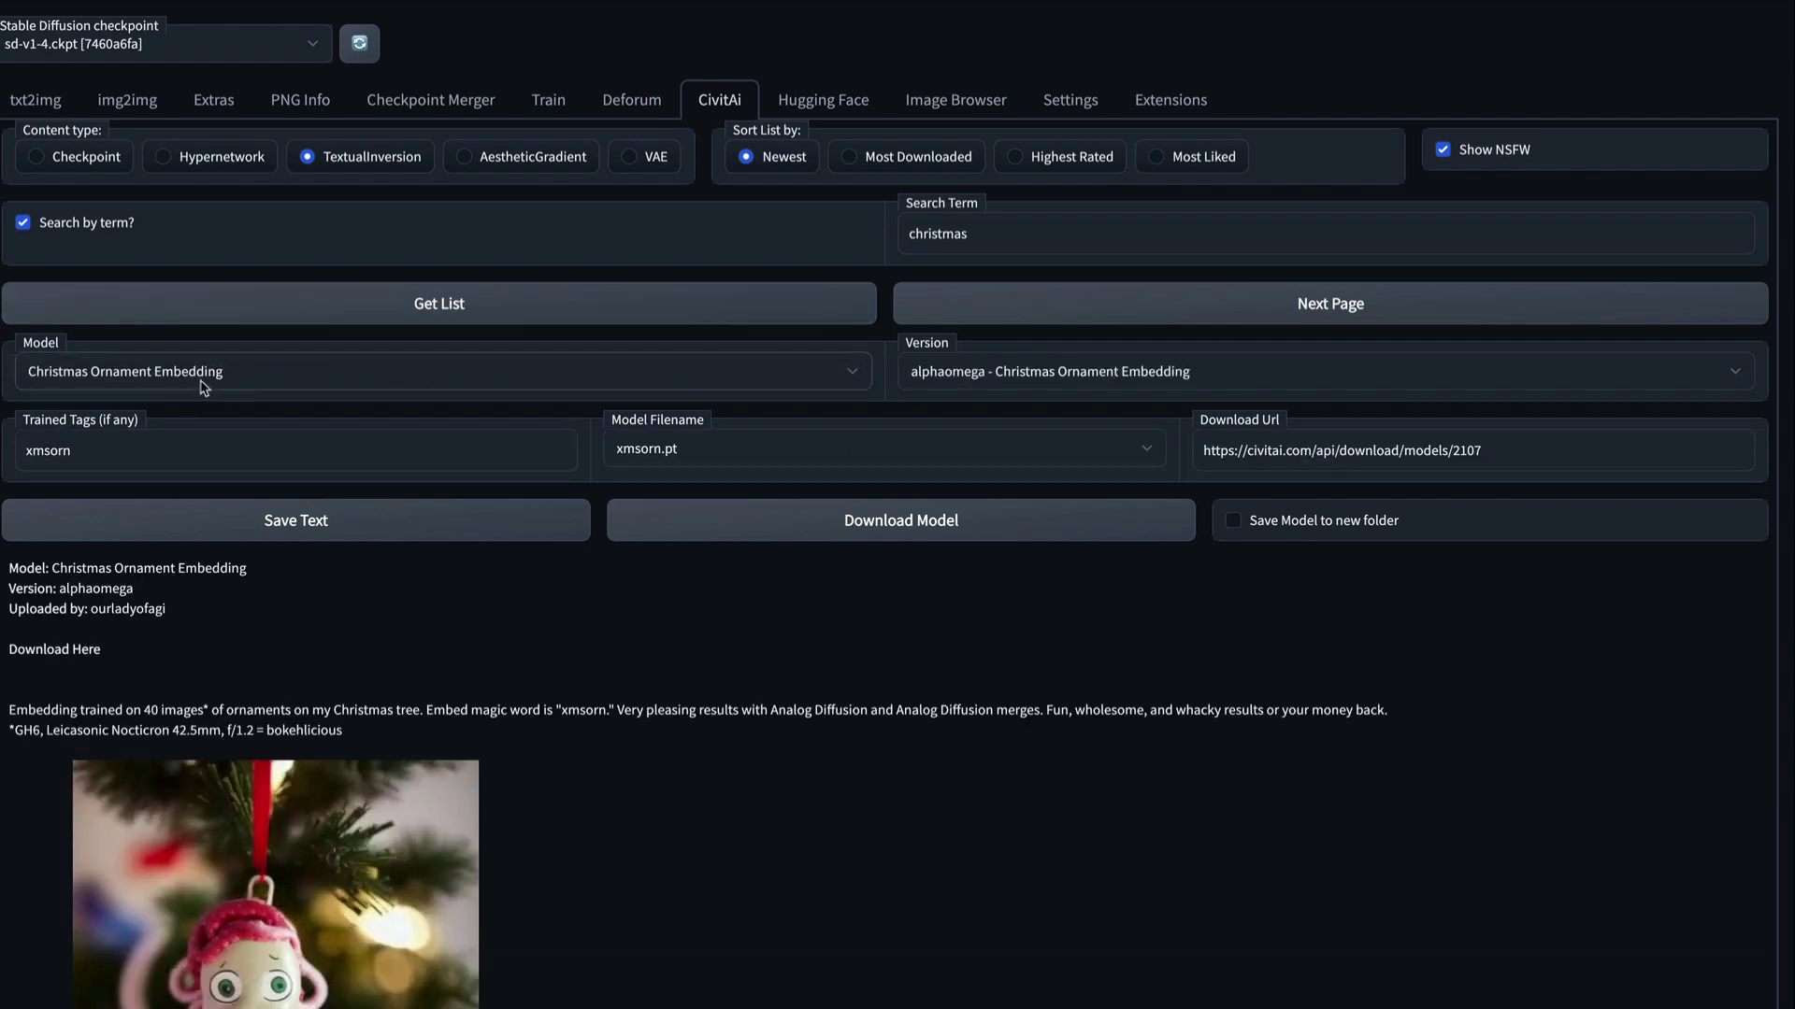
scroll(552, 769, down, 3)
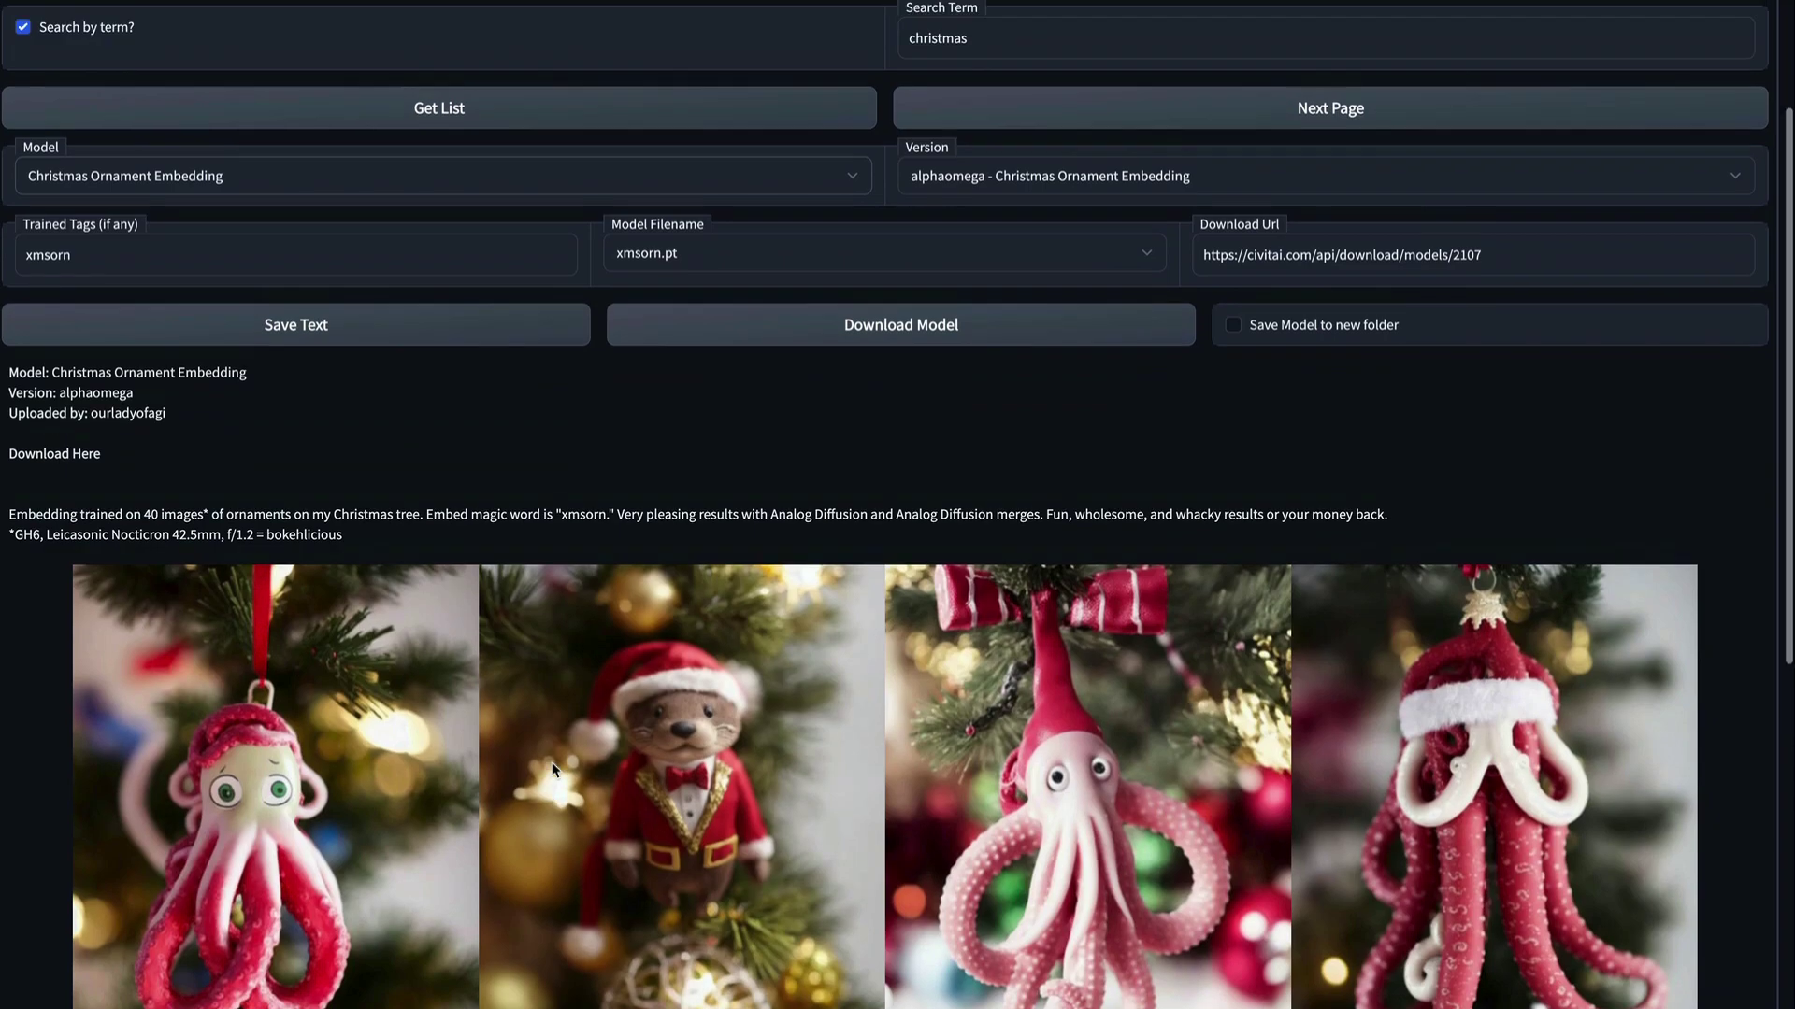
scroll(553, 769, up, 2)
double_click(66, 403)
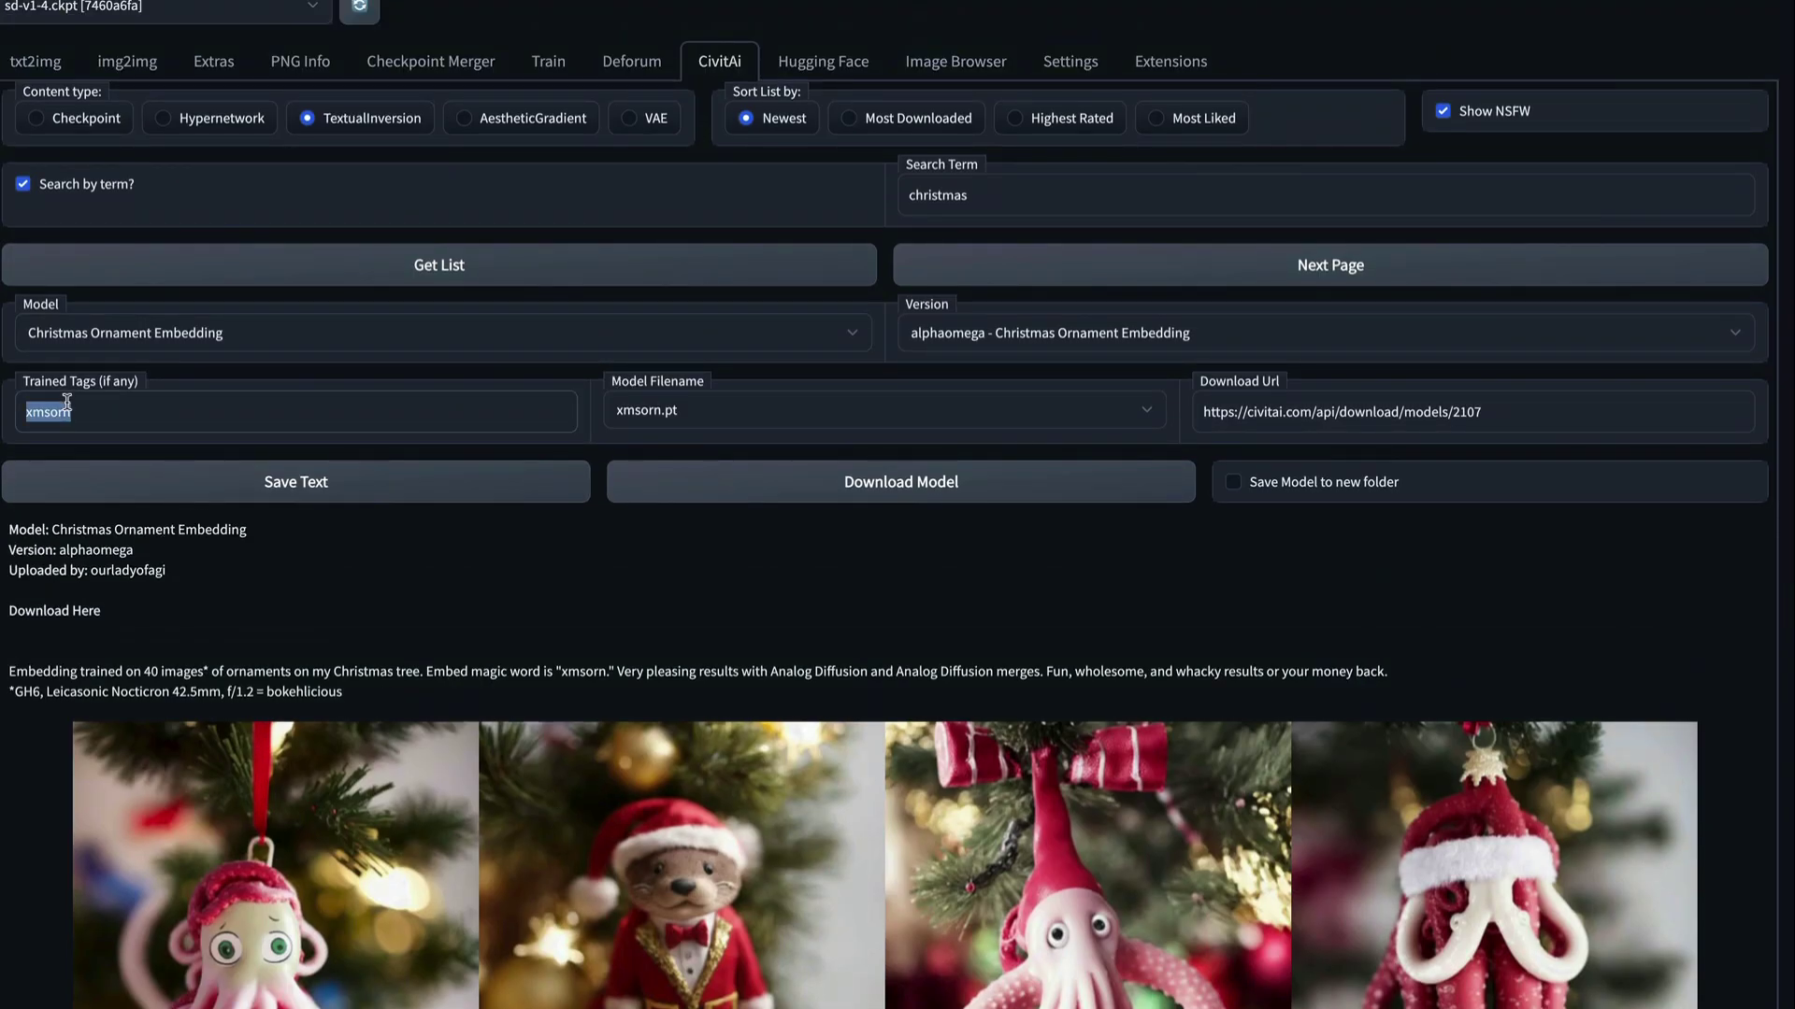
click(1051, 496)
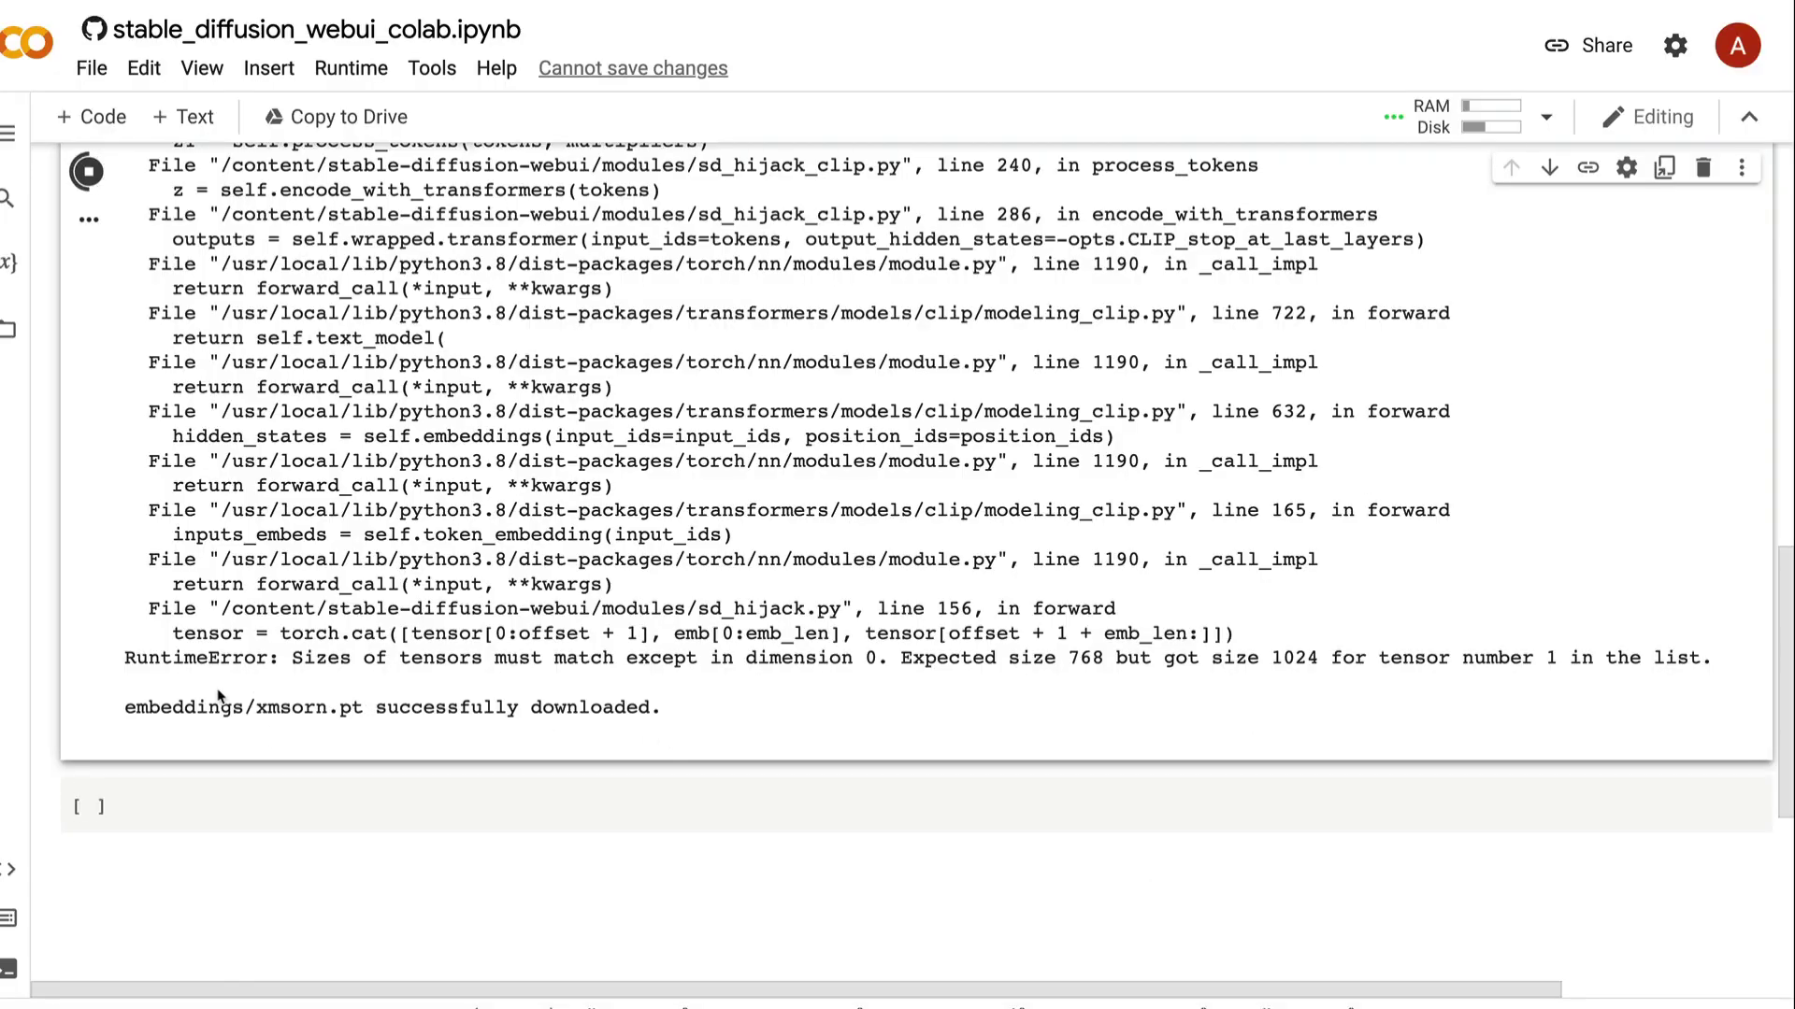
drag(127, 708, 663, 711)
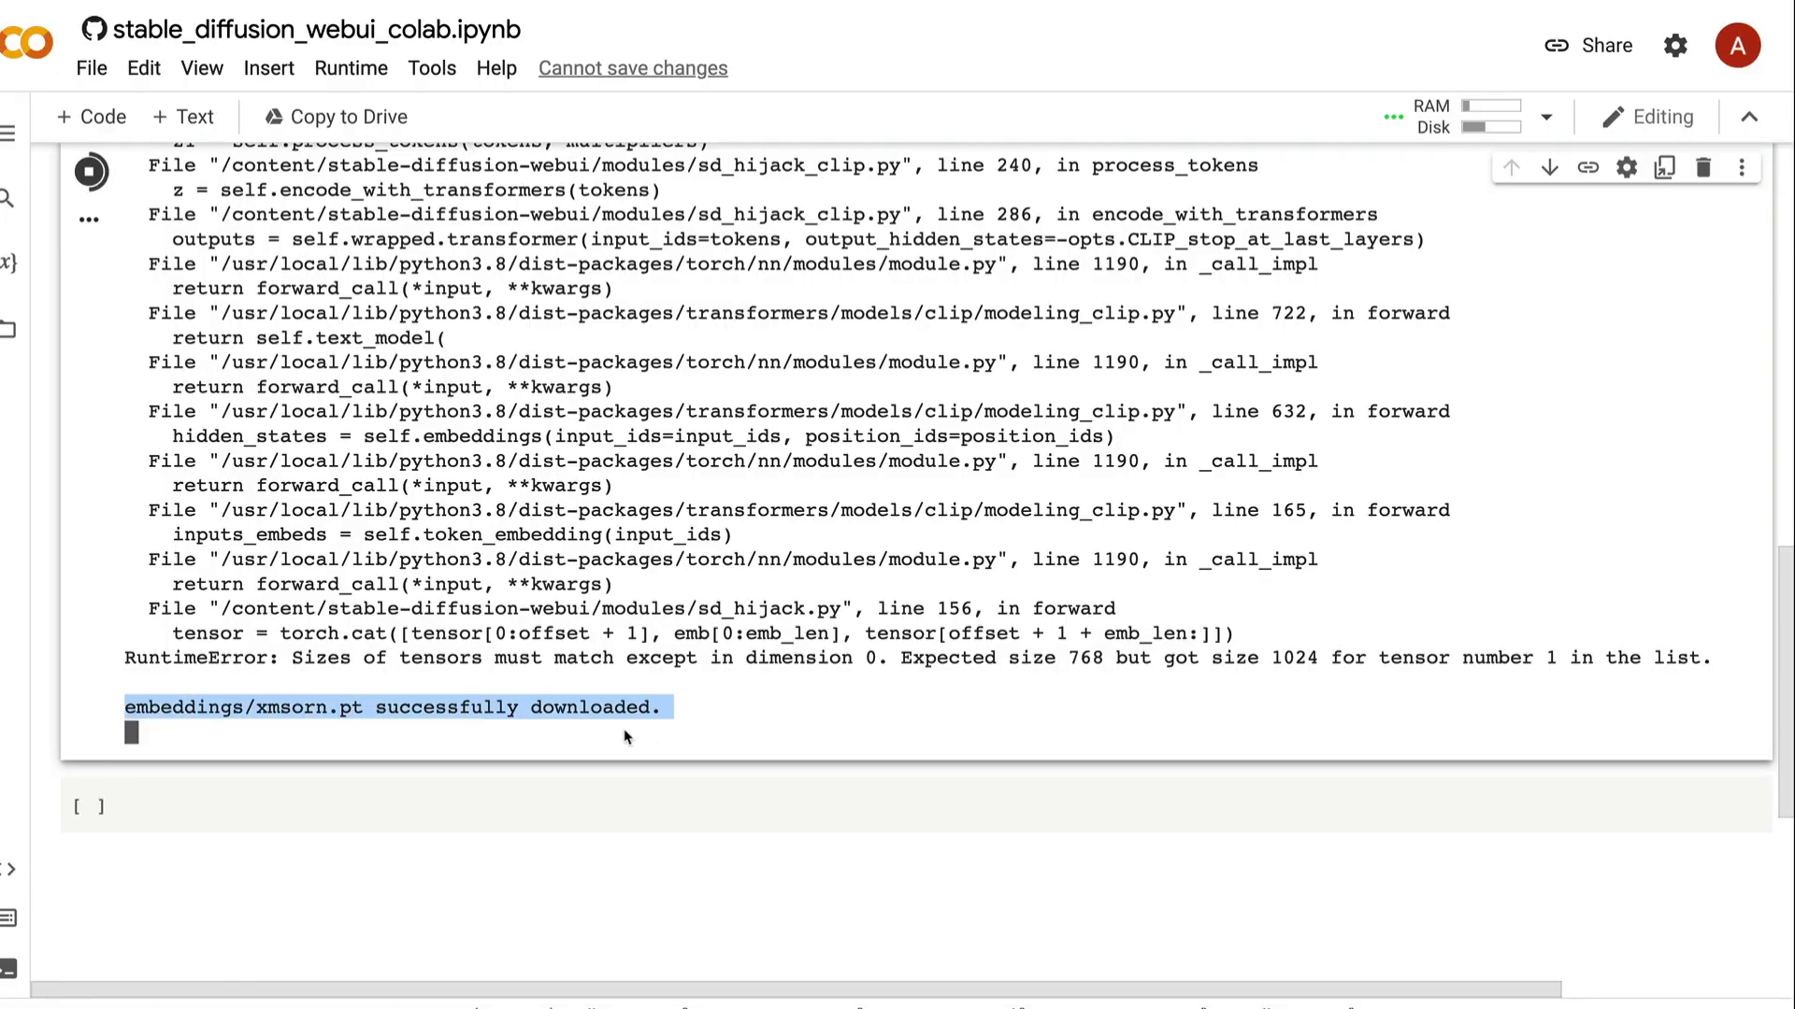
click(716, 725)
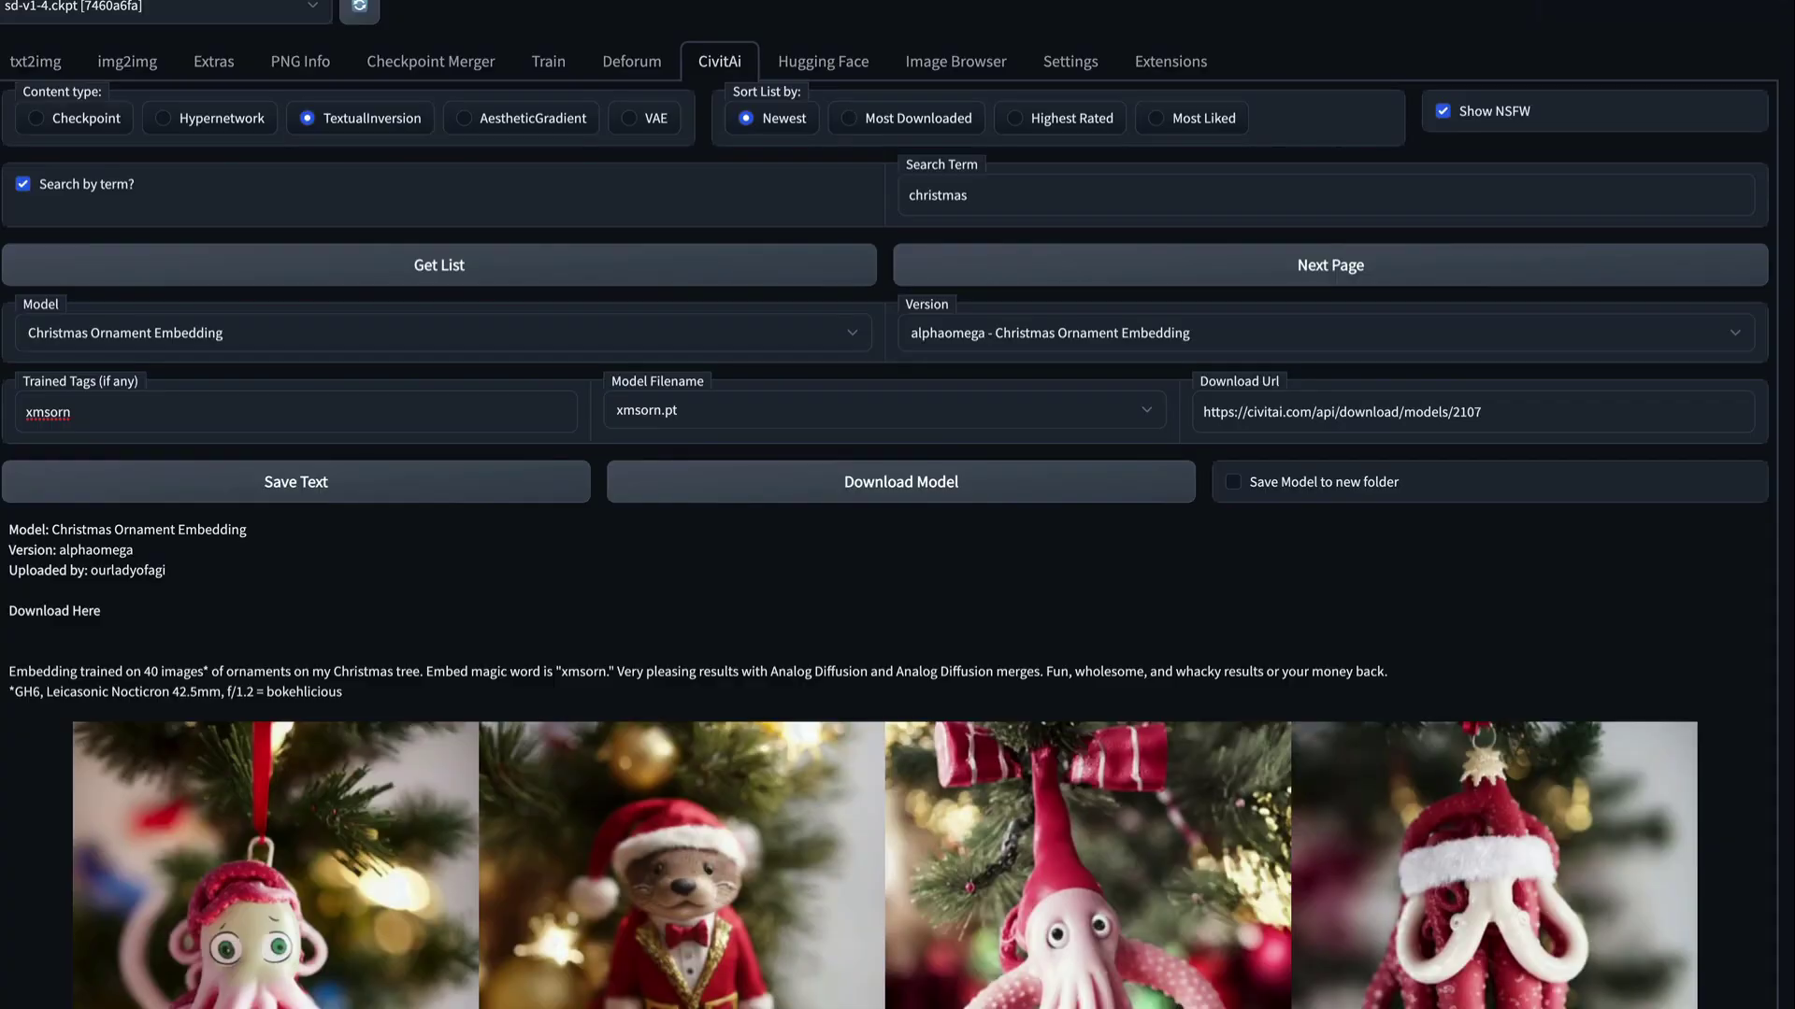
Replace the embedding tag in the text-to-image prompt with xmsorn
scroll(632, 397, up, 2)
click(36, 100)
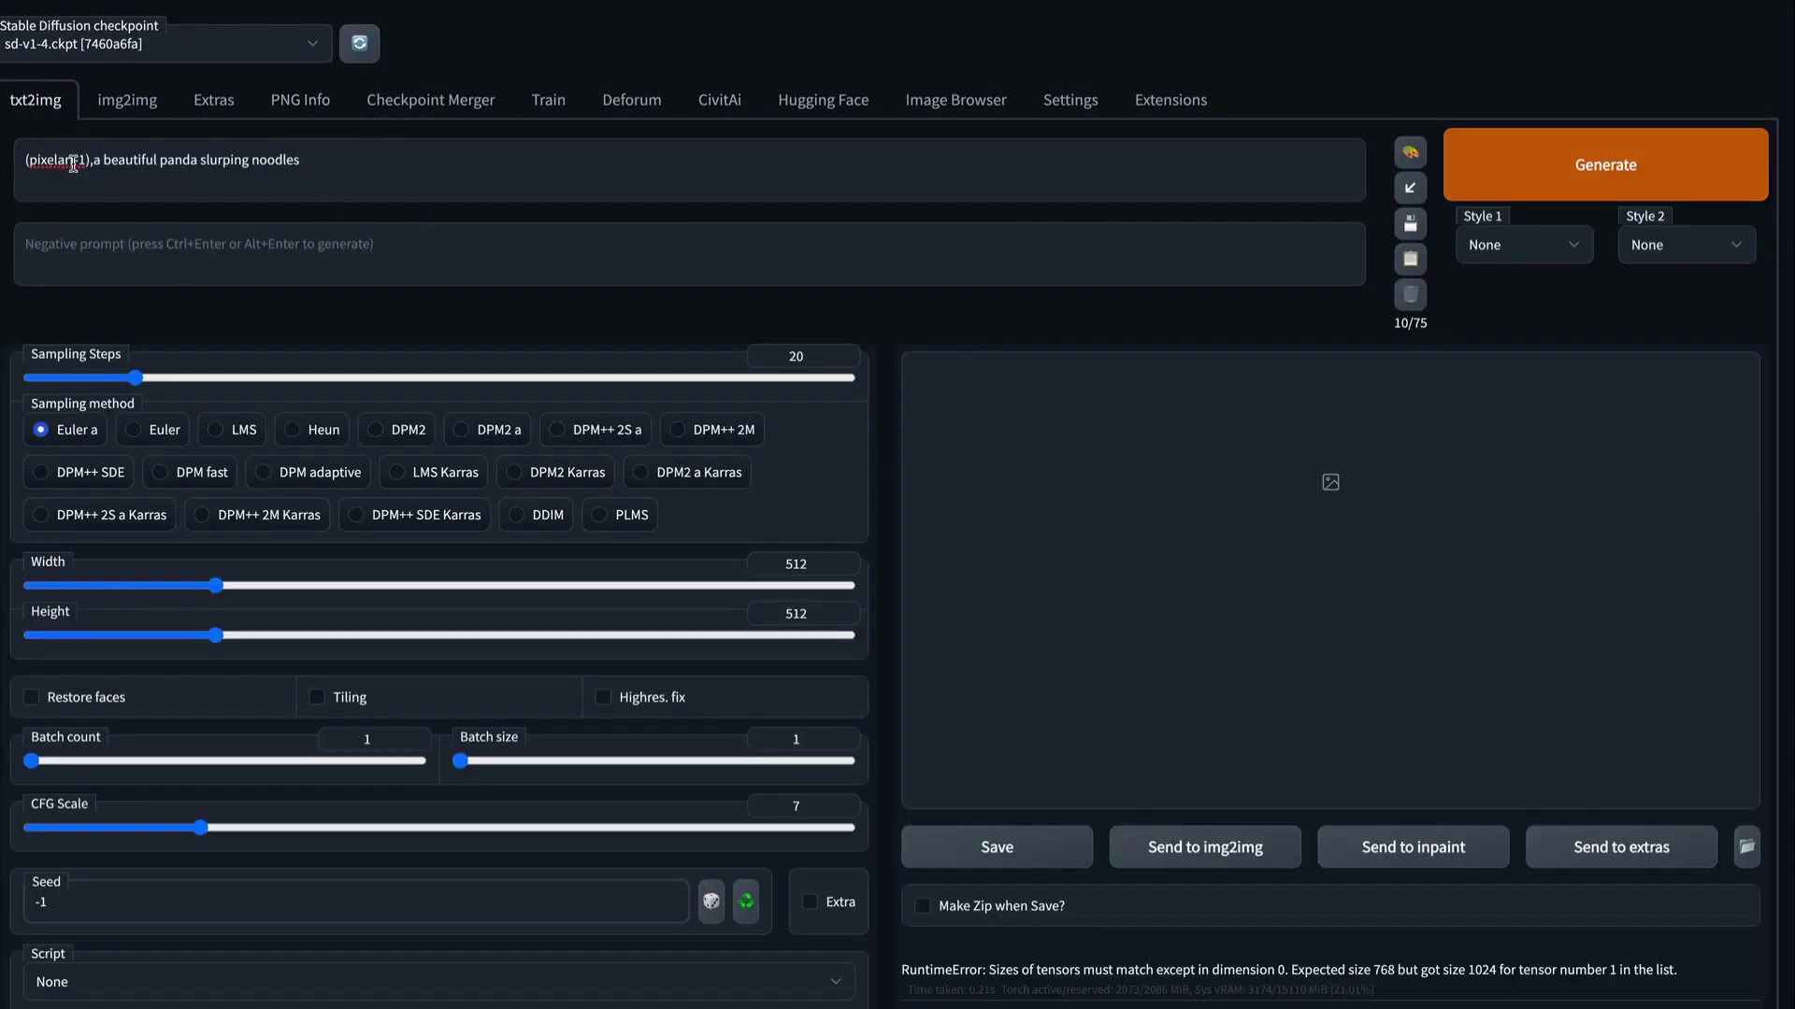
drag(89, 165, 28, 164)
text(xmsorn)
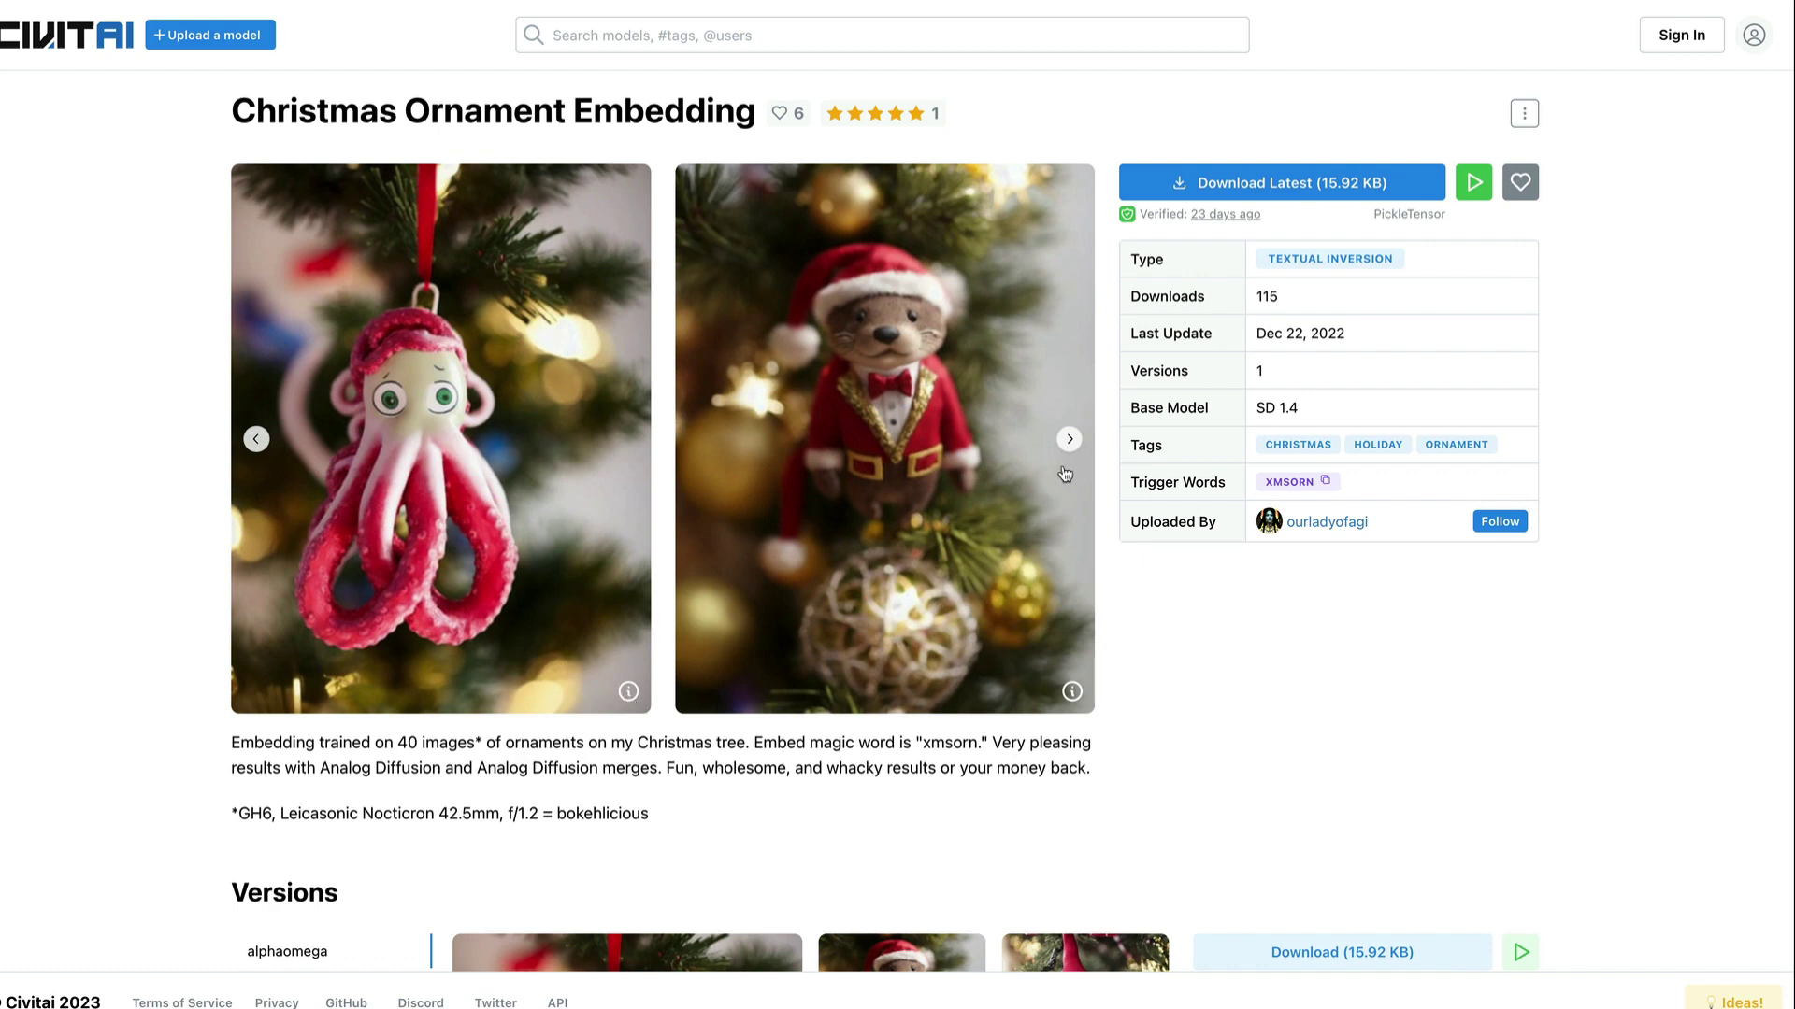
Browse the Christmas Ornament Embedding's sample images on Civitai and copy the otter image's prompt, "otter christmas ornament, xmsorn"
click(1069, 440)
click(1069, 440)
click(1069, 441)
click(1069, 440)
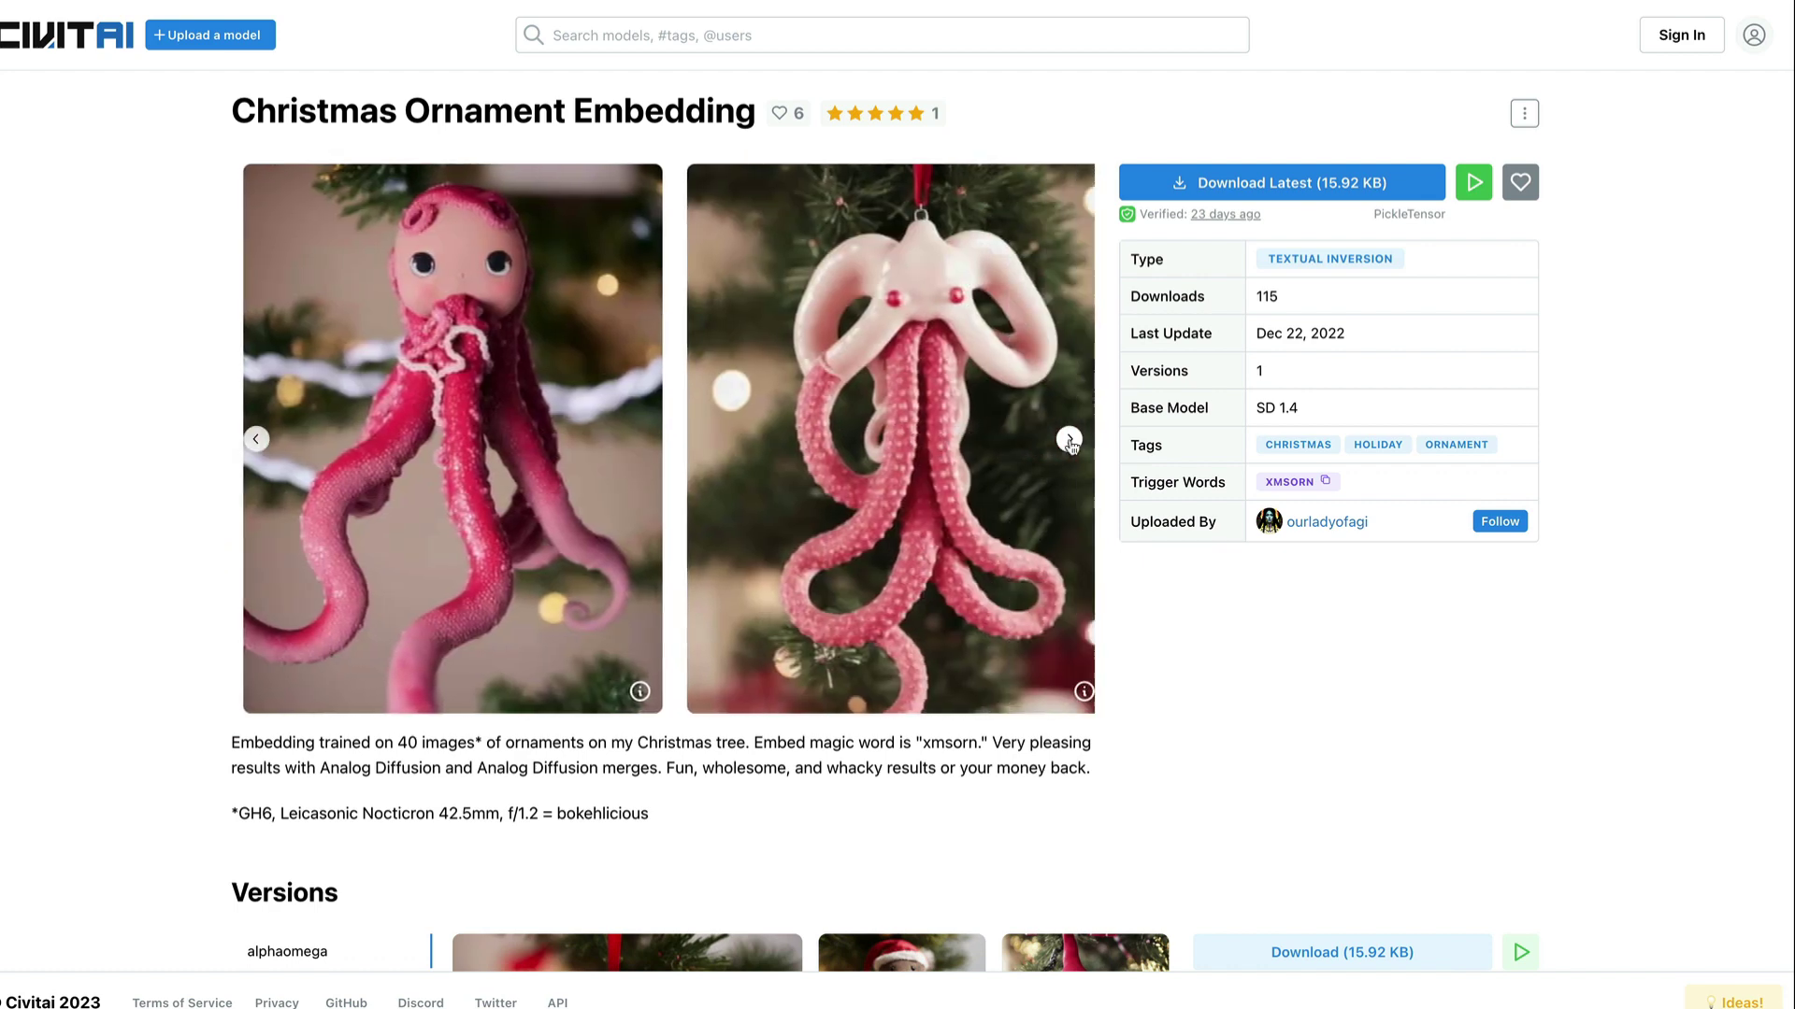
click(1070, 439)
click(1070, 439)
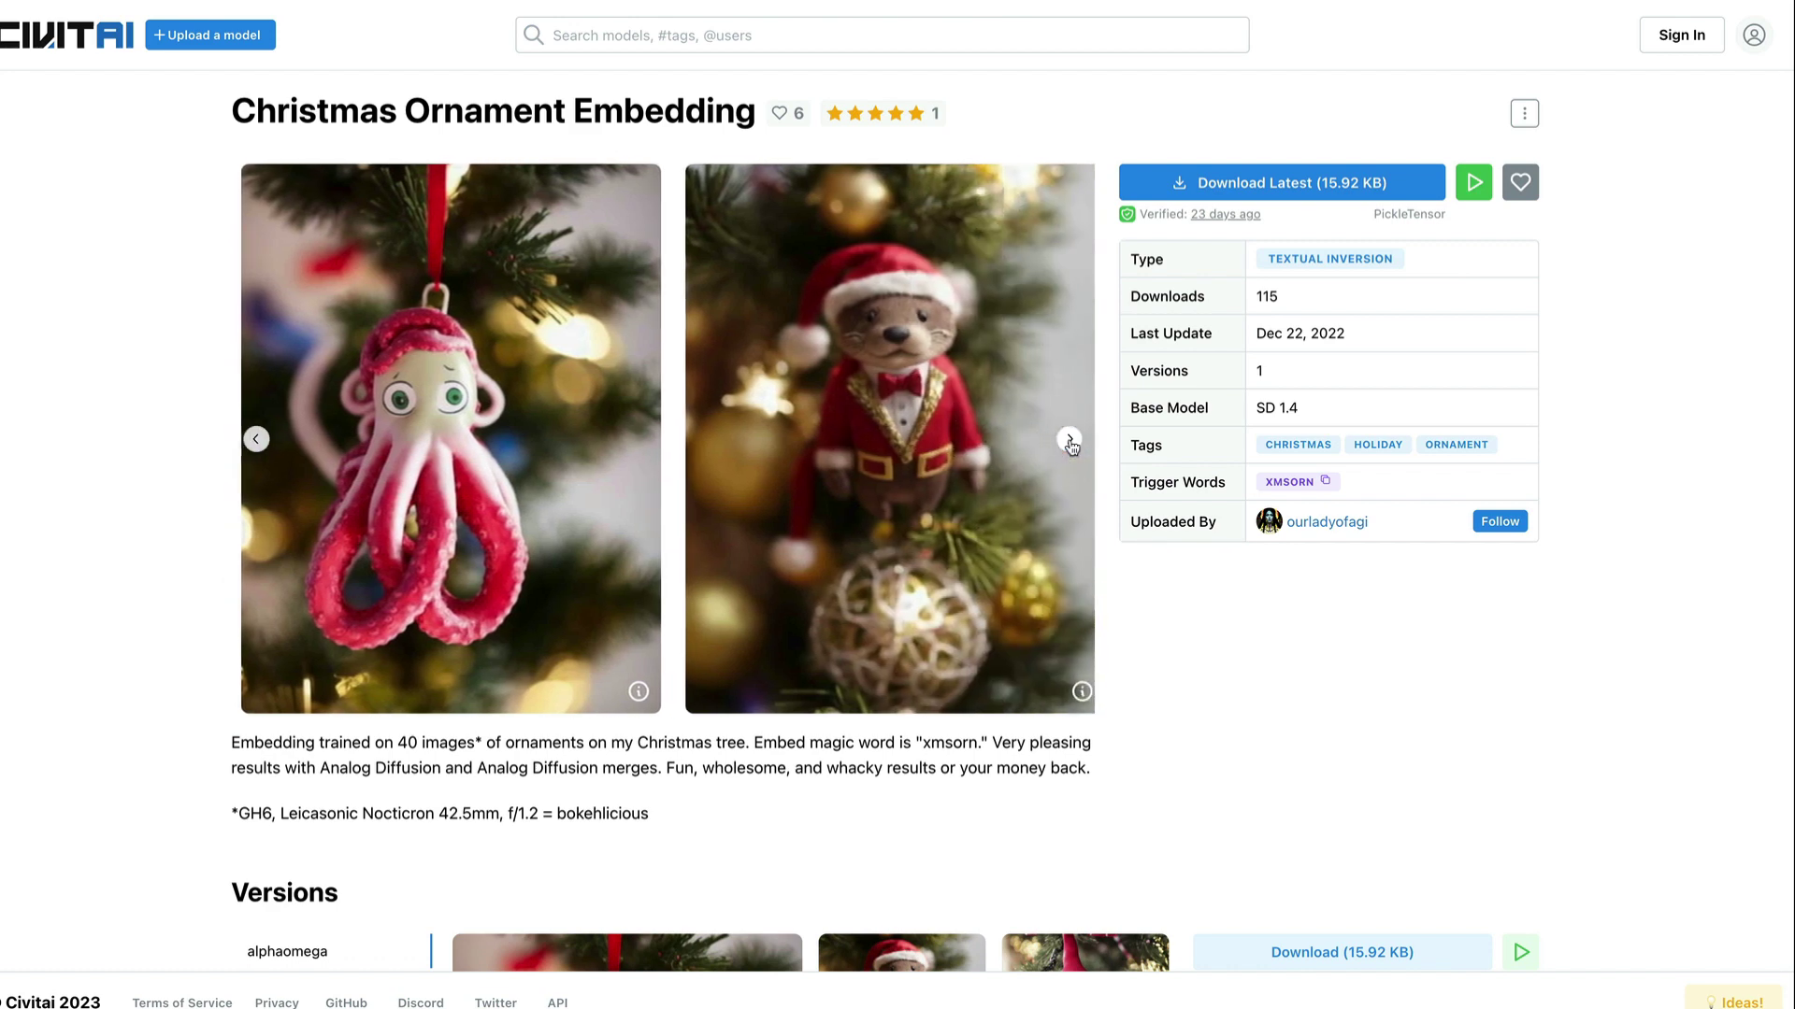
click(1071, 692)
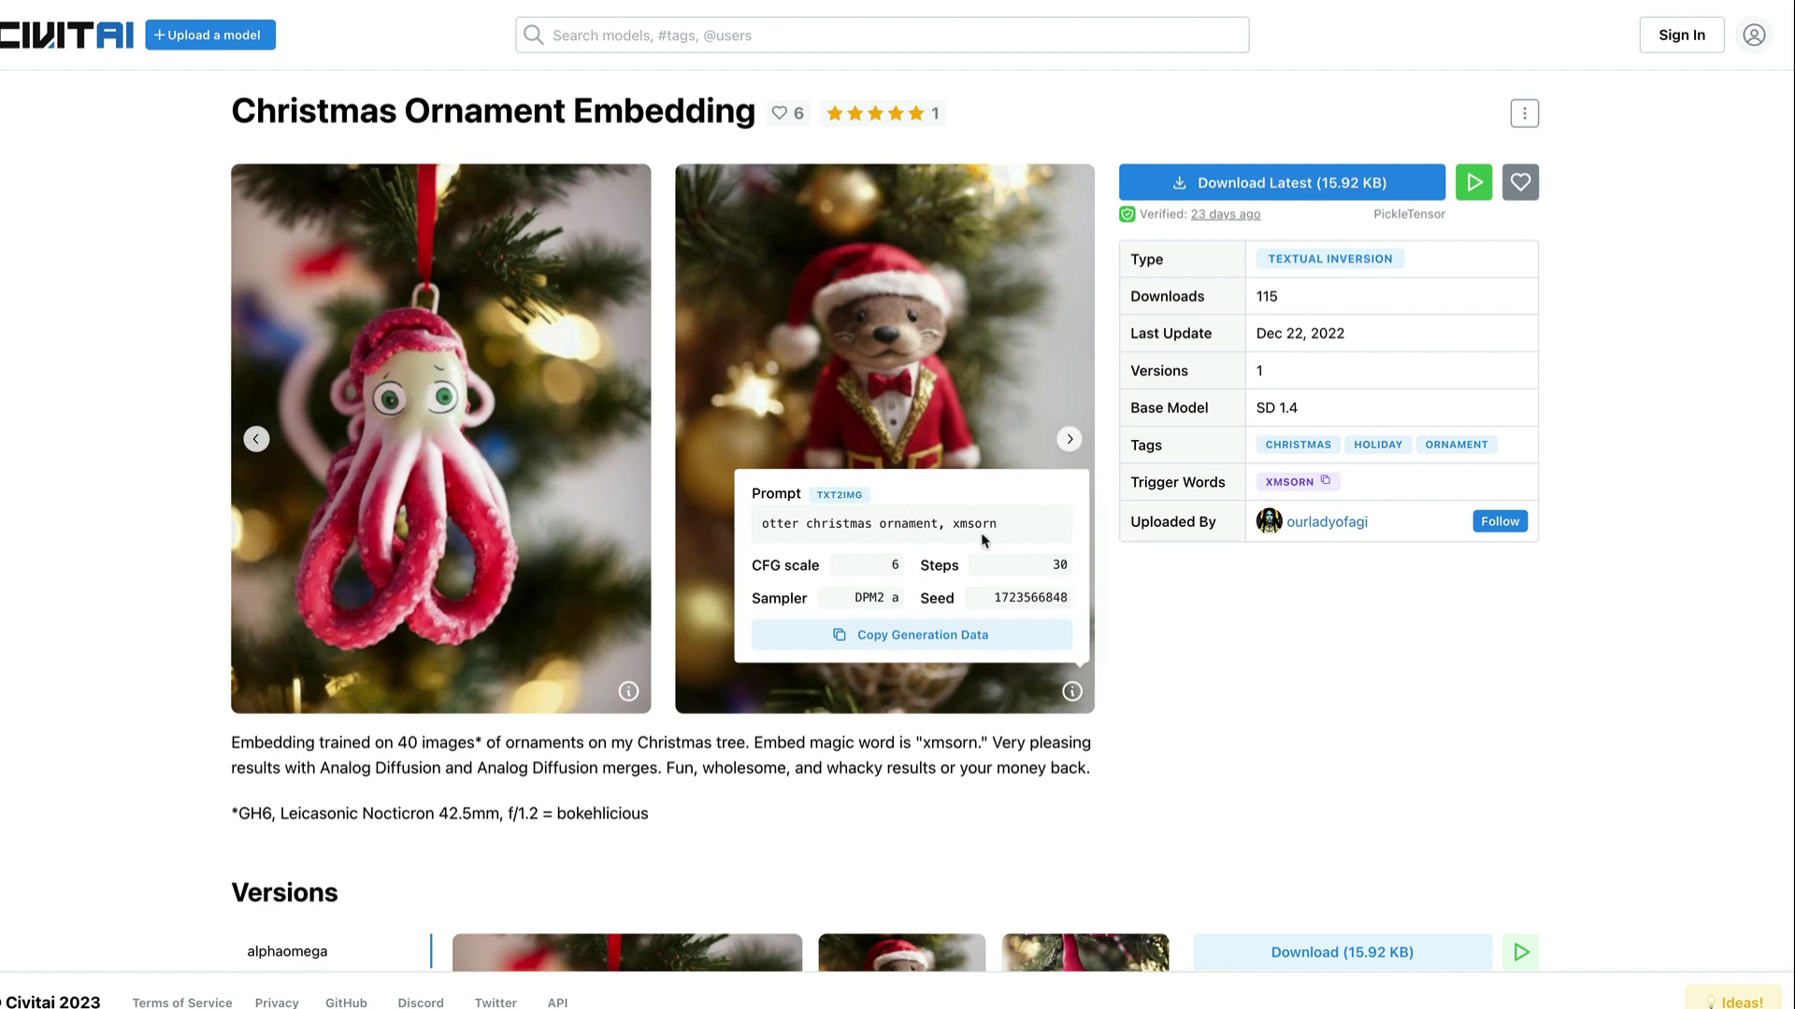
drag(987, 531, 943, 570)
key(ctrl+c)
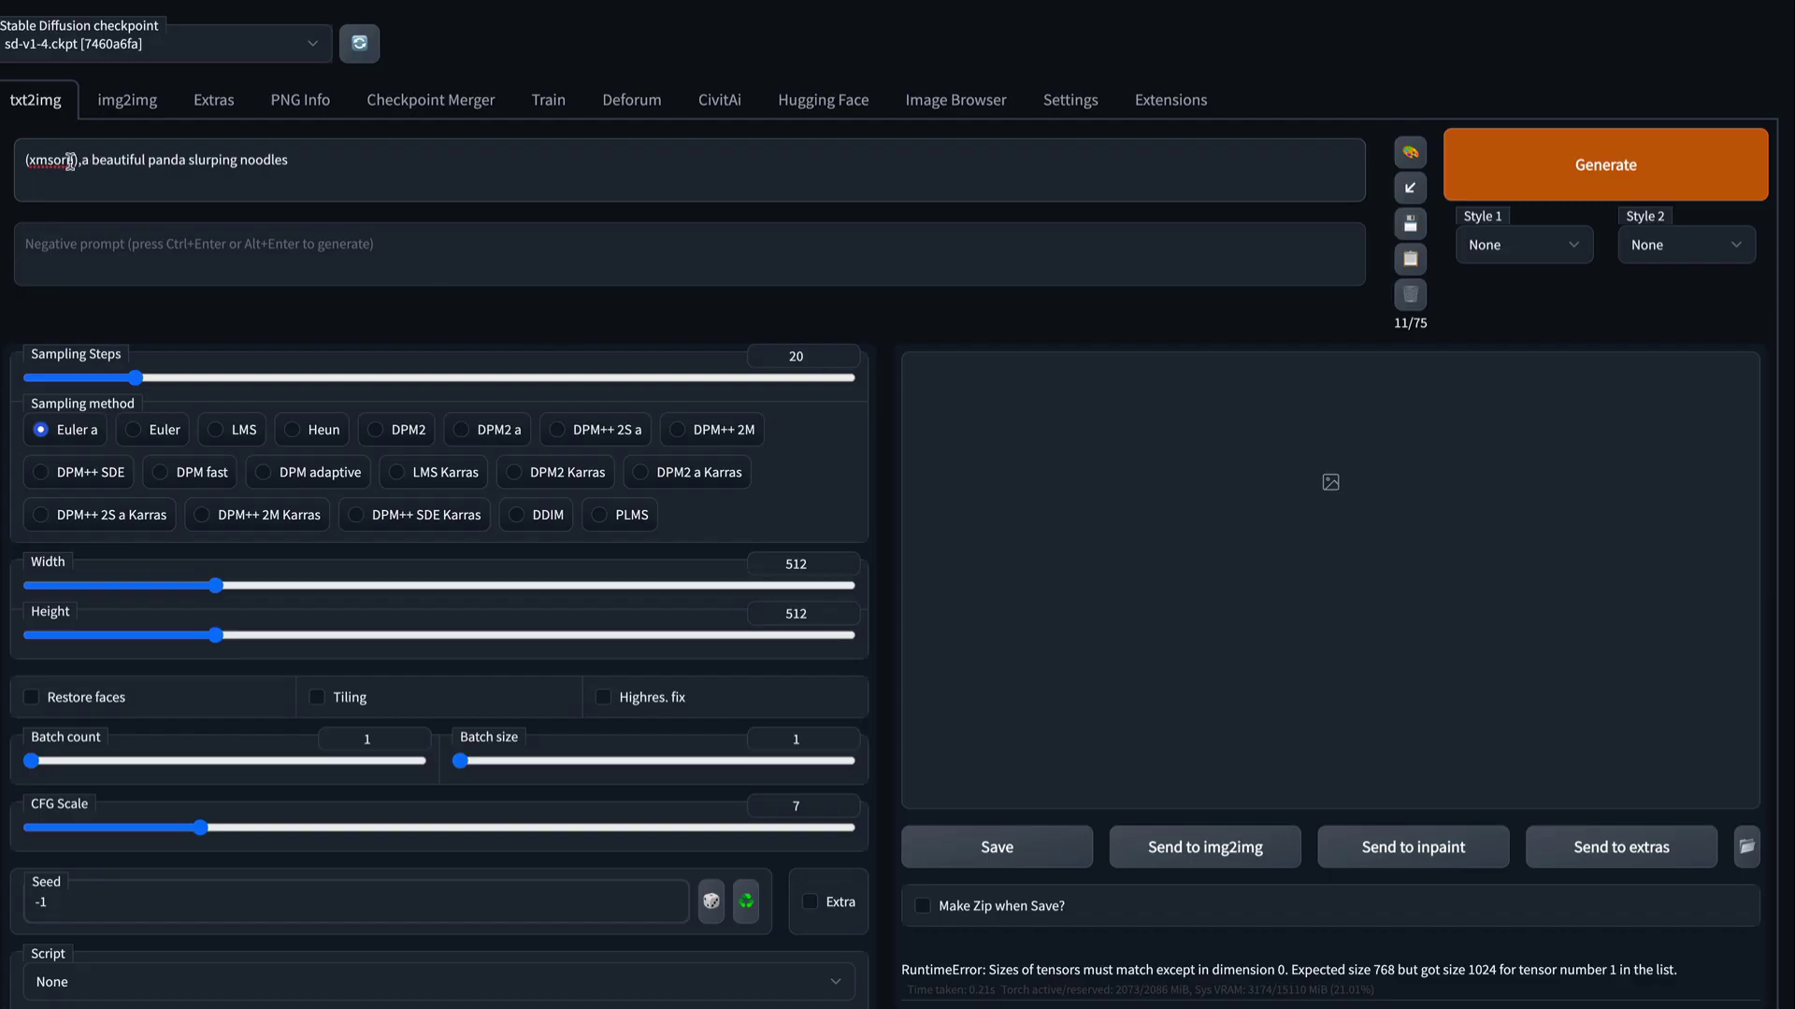
Replace the whole text-to-image prompt with the copied one and generate the image with the DPM++ 2S a Karras sampling method
key(ctrl+a)
key(ctrl+v)
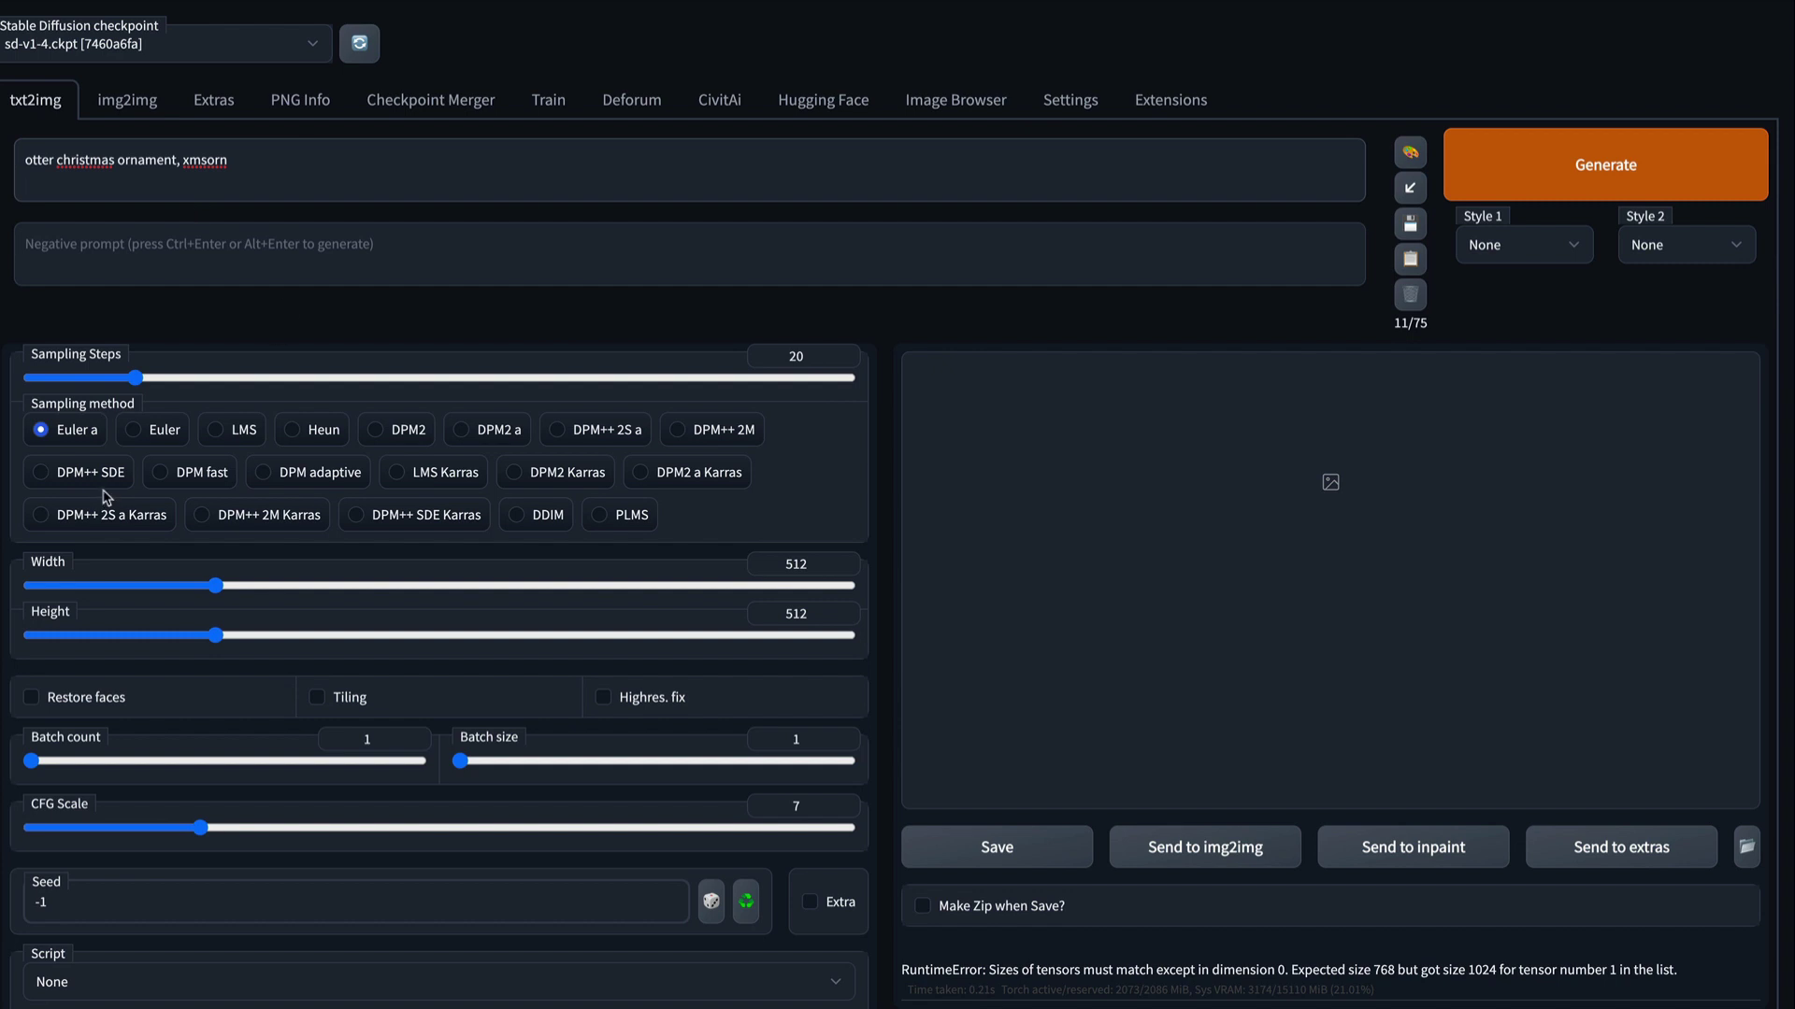
click(91, 520)
click(1644, 169)
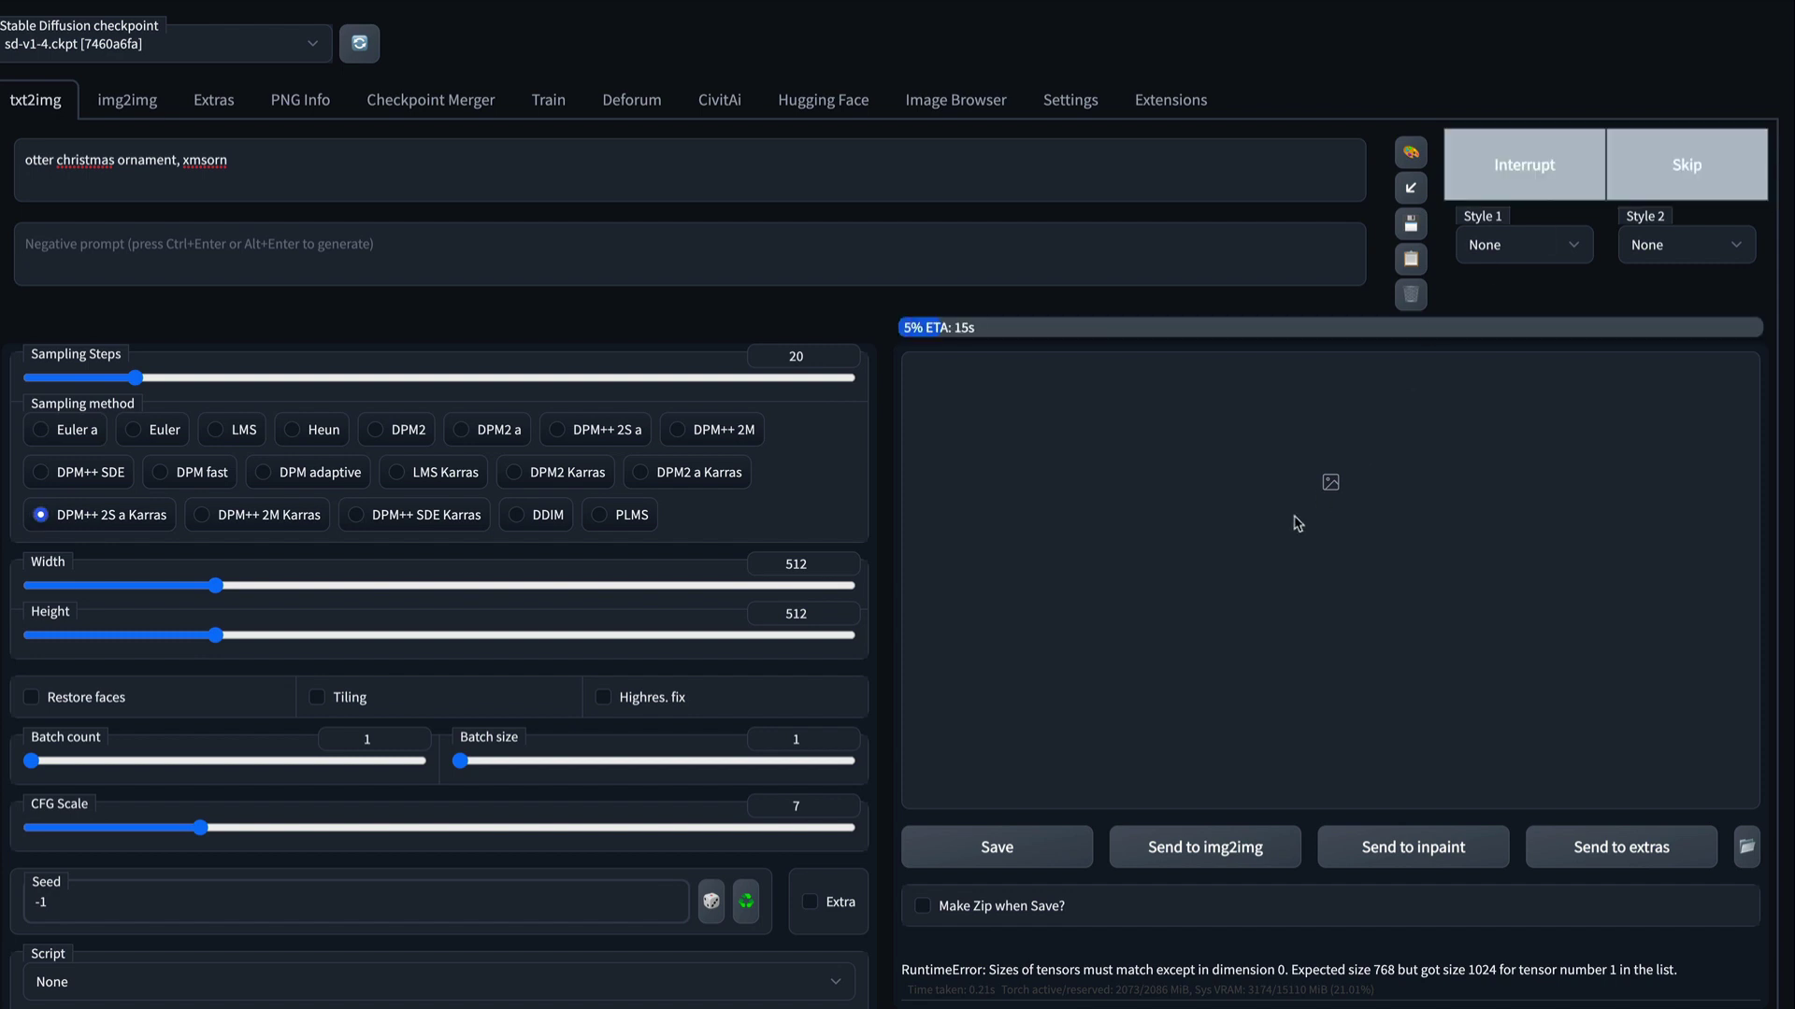
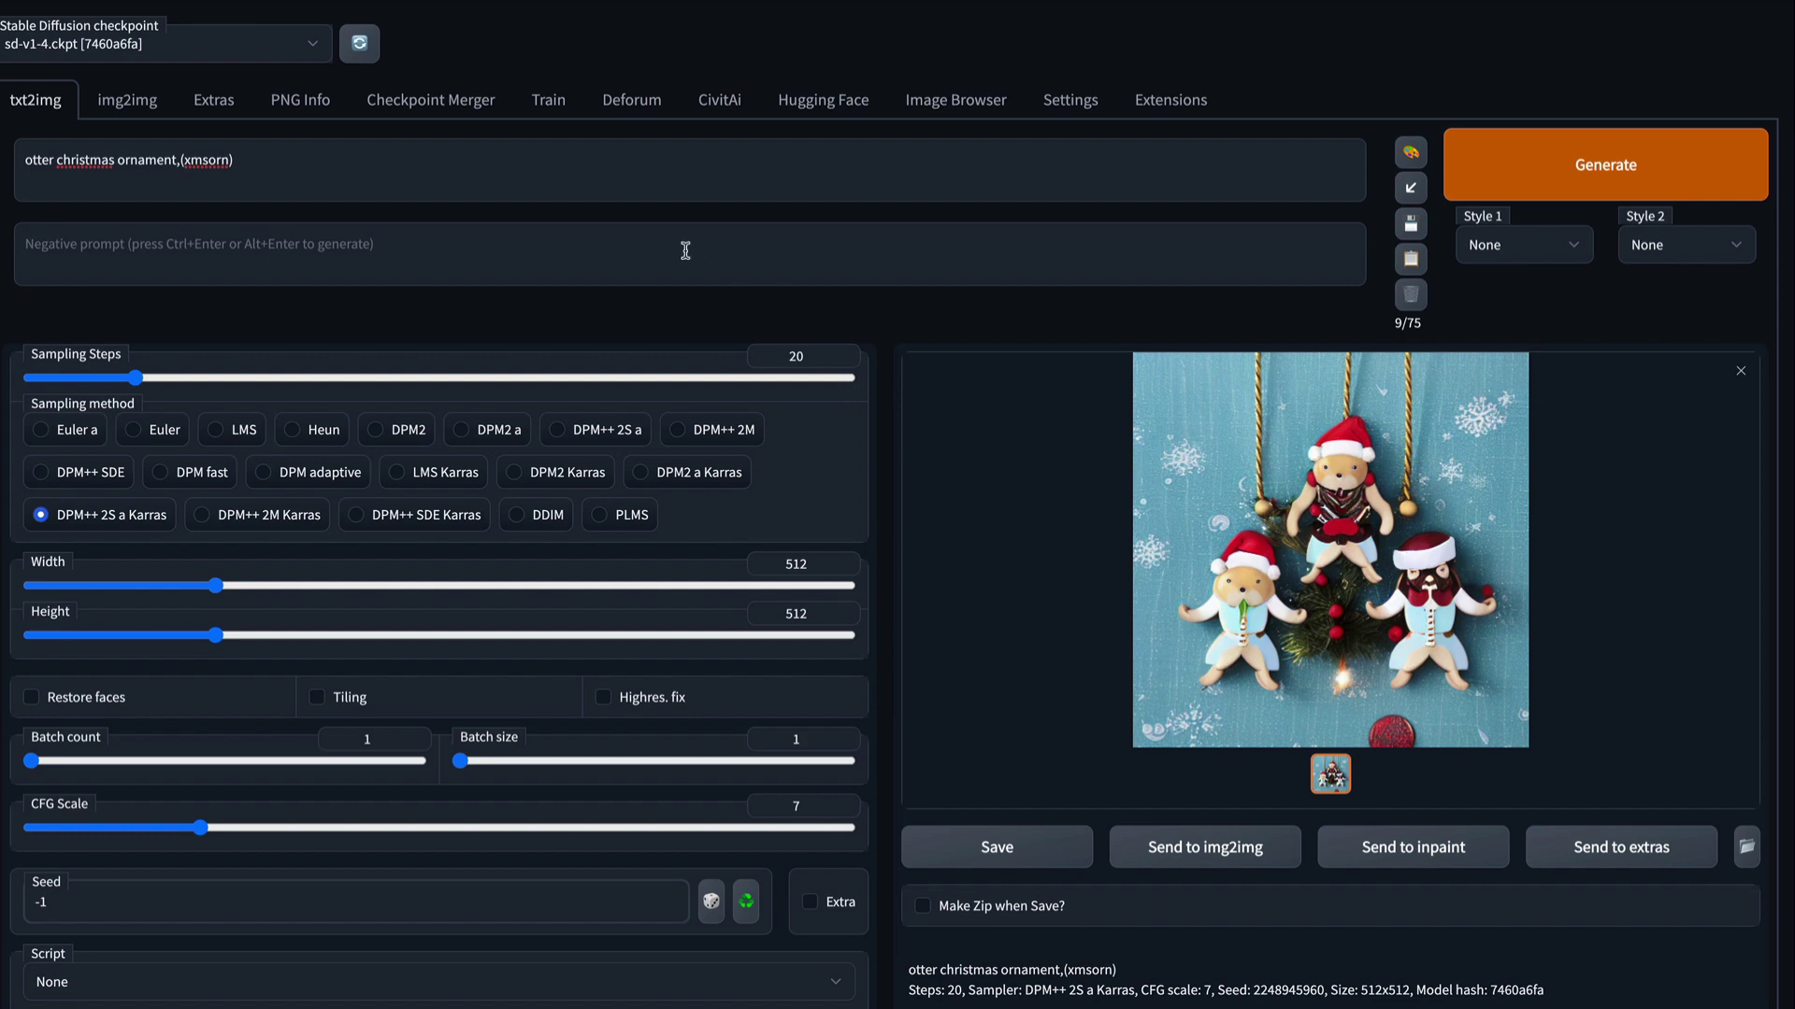
Return to the CivitAi model browser and search the textual inversions for "pixel"
click(706, 105)
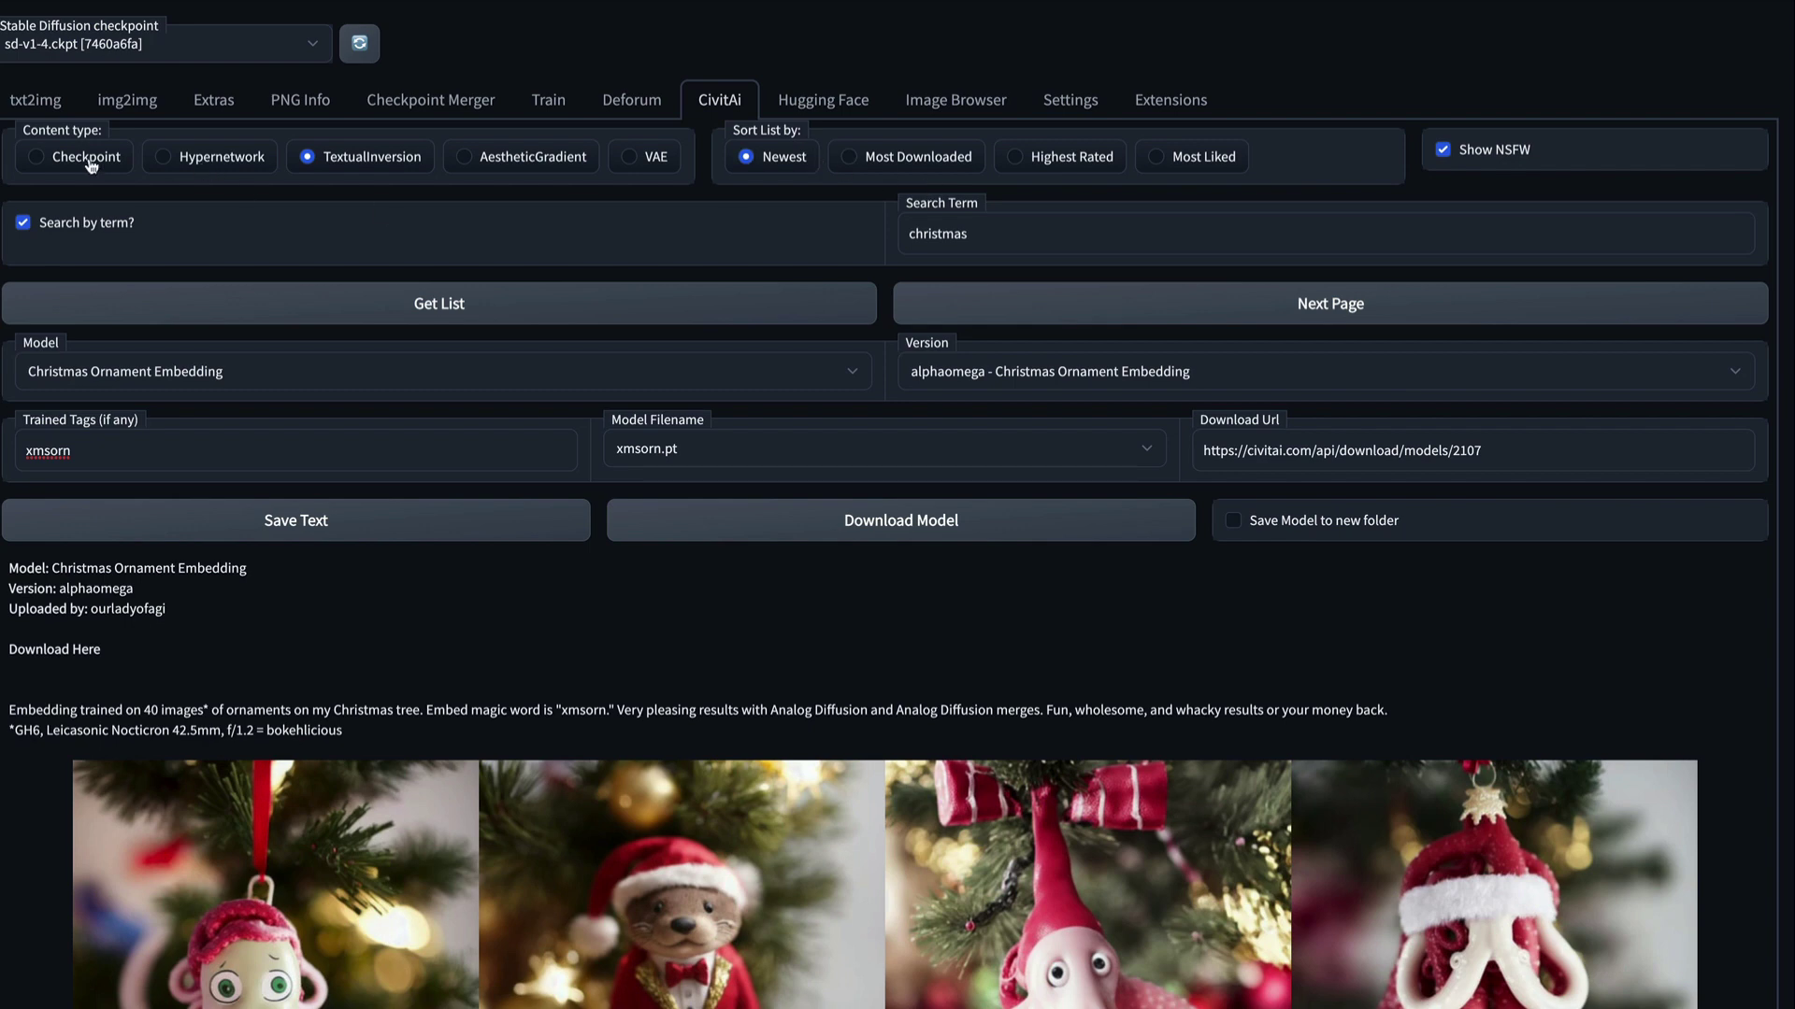
click(543, 164)
click(641, 163)
click(350, 171)
double_click(1043, 232)
text(oixel)
click(601, 319)
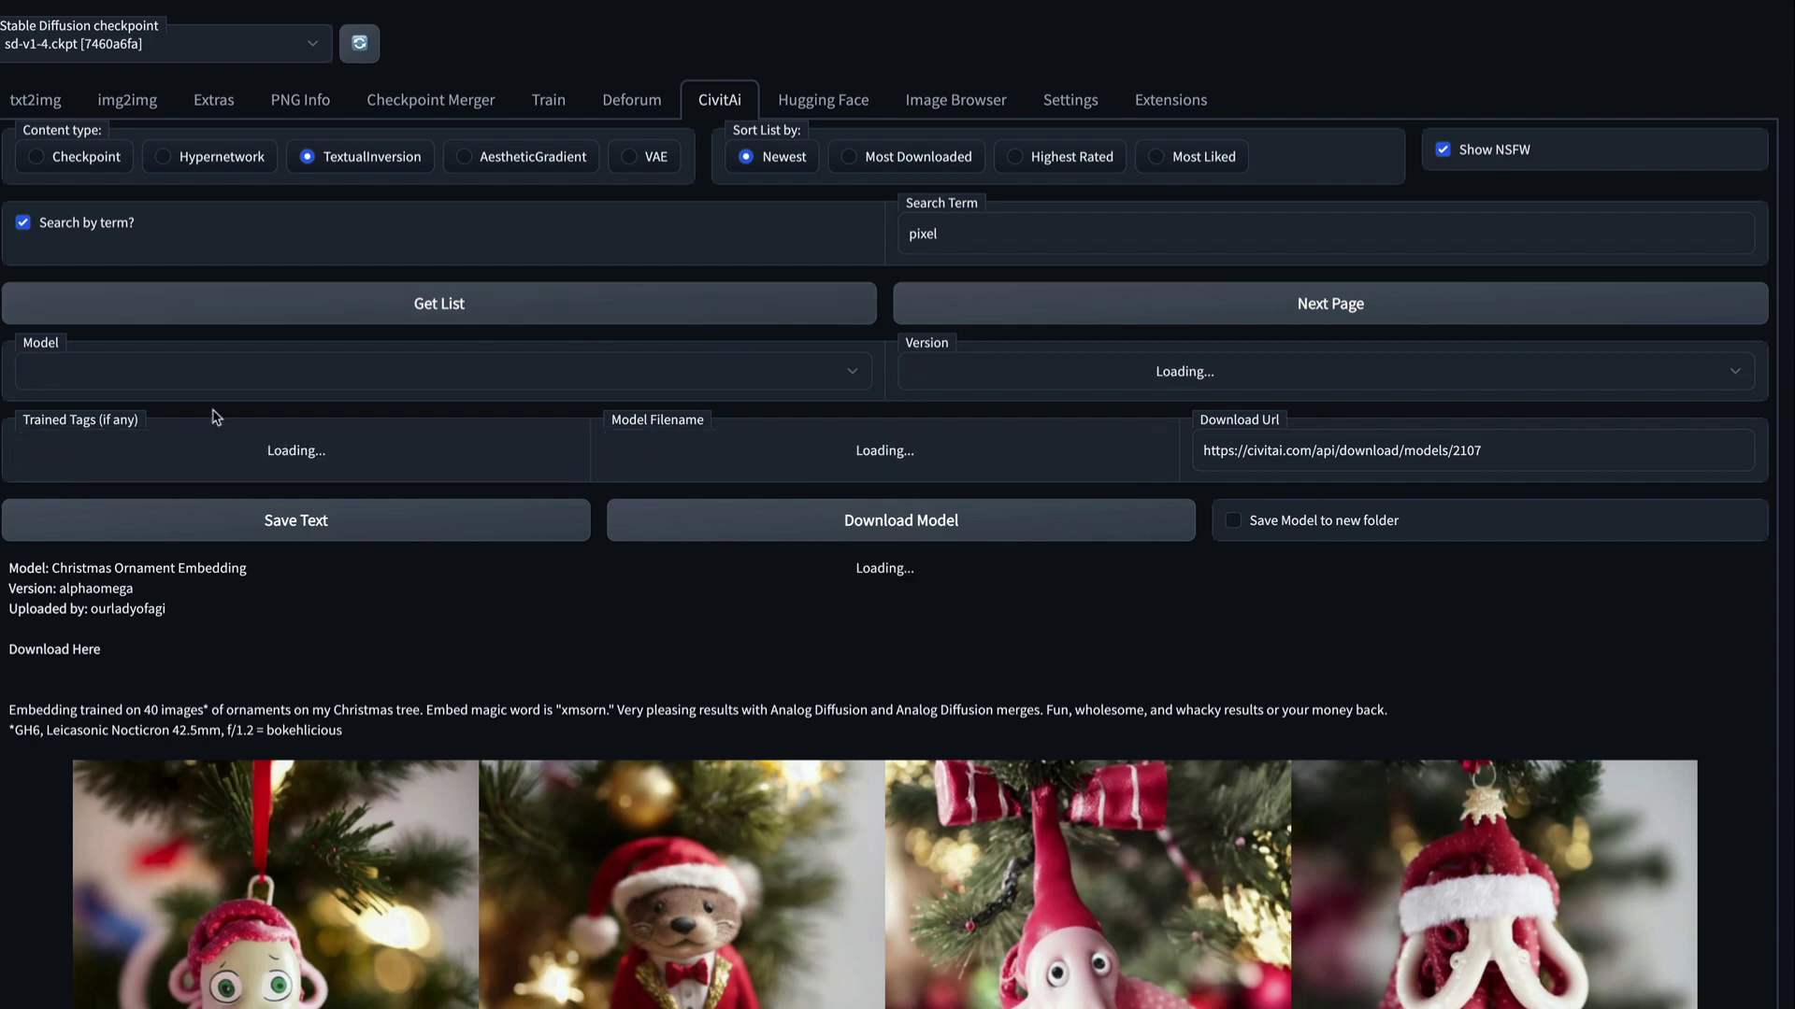
Choose the Pixel Art embedding model and select its trained tag, "art by EMB_skstest3"
click(197, 374)
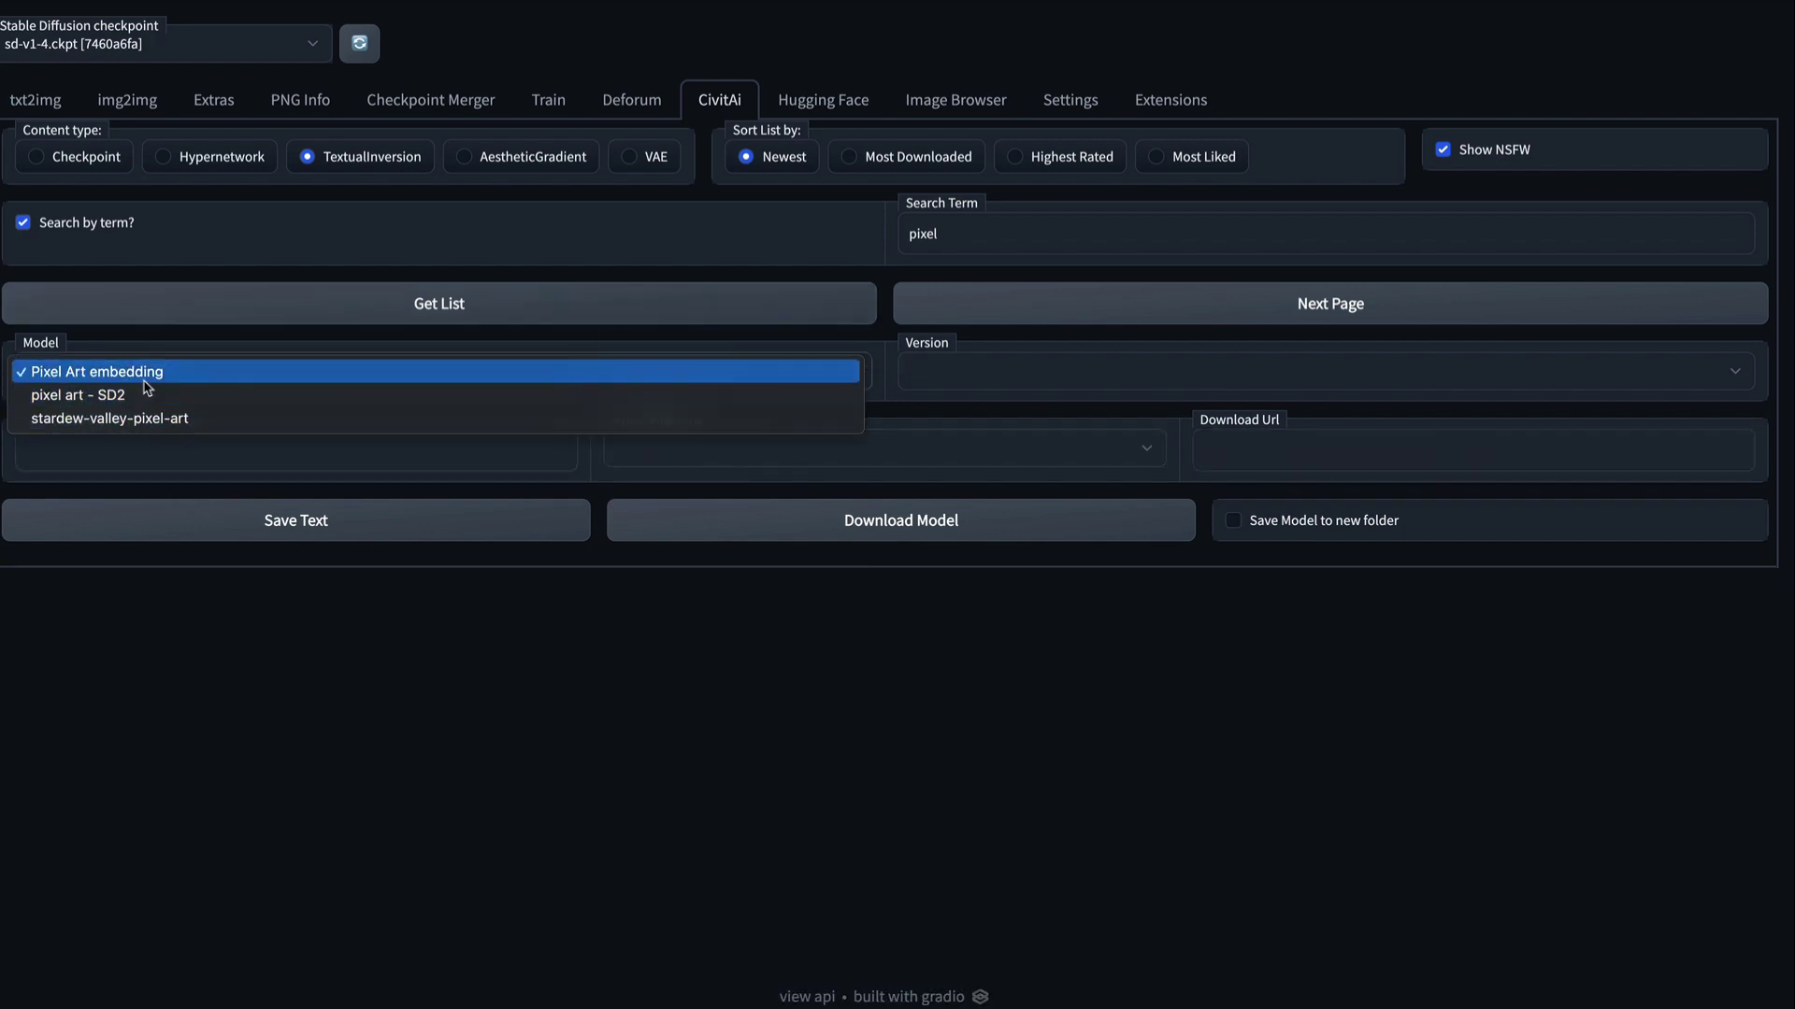
click(145, 379)
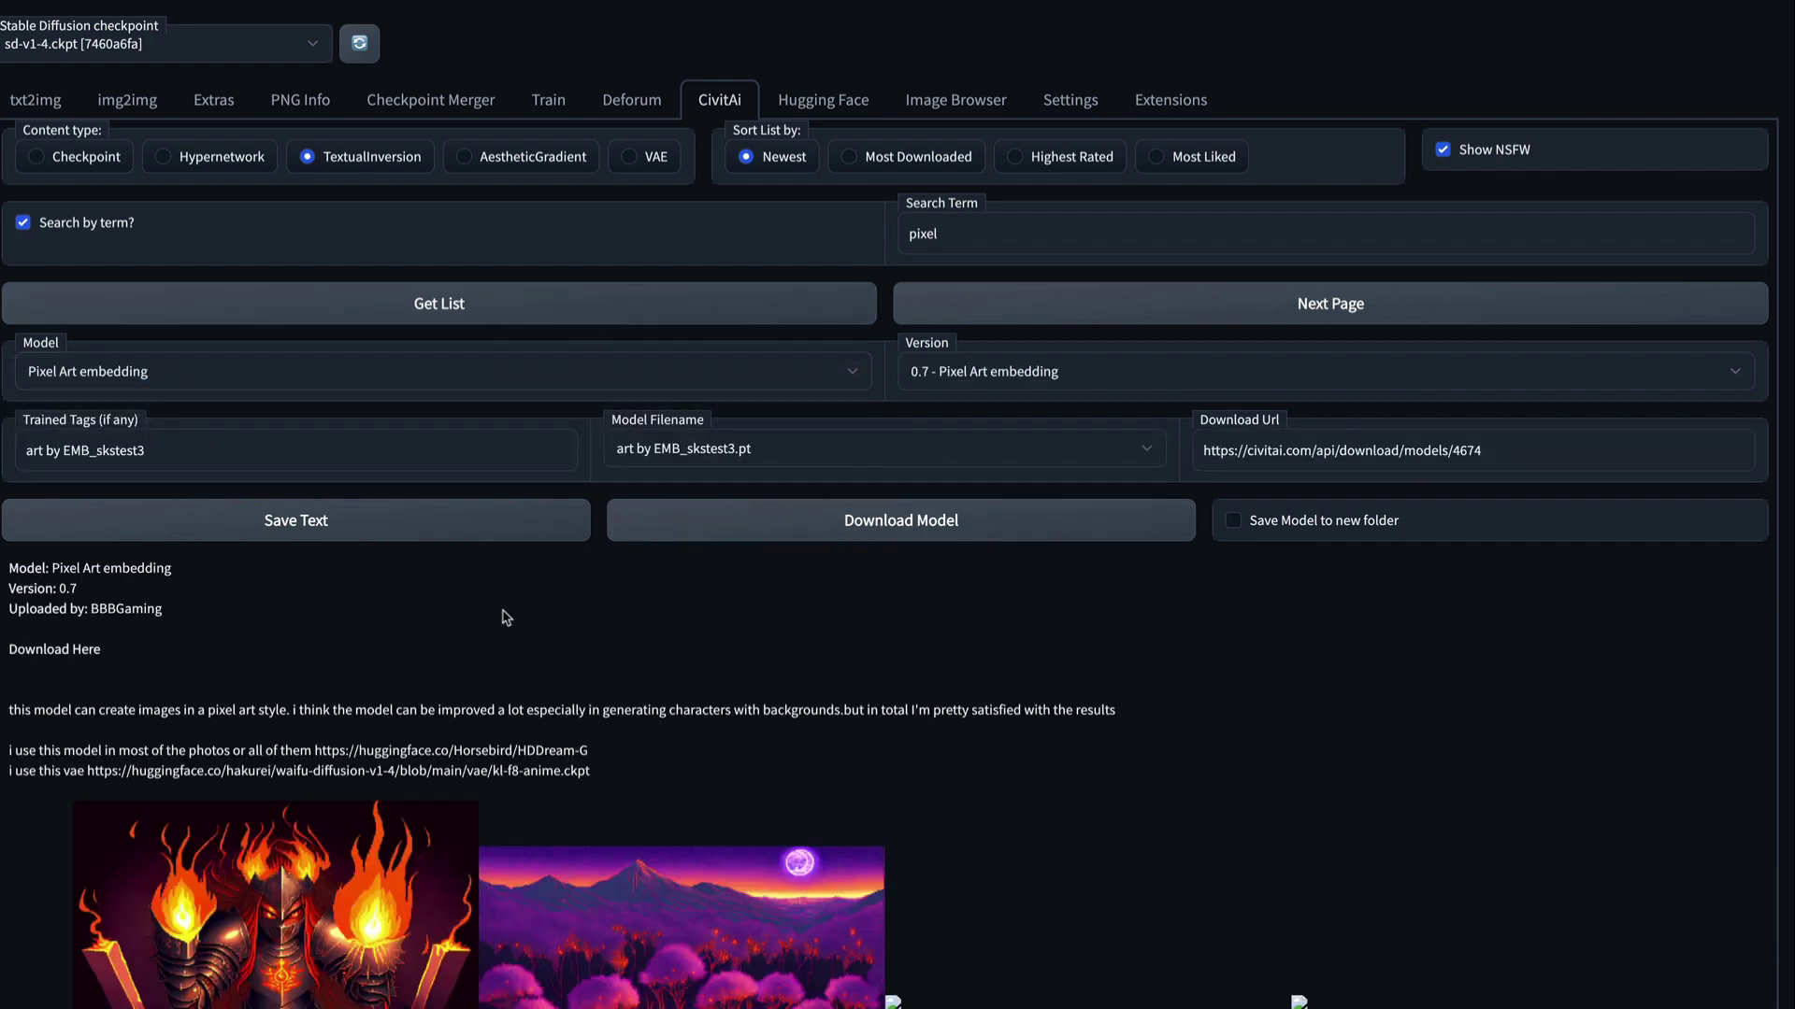
drag(26, 451, 146, 448)
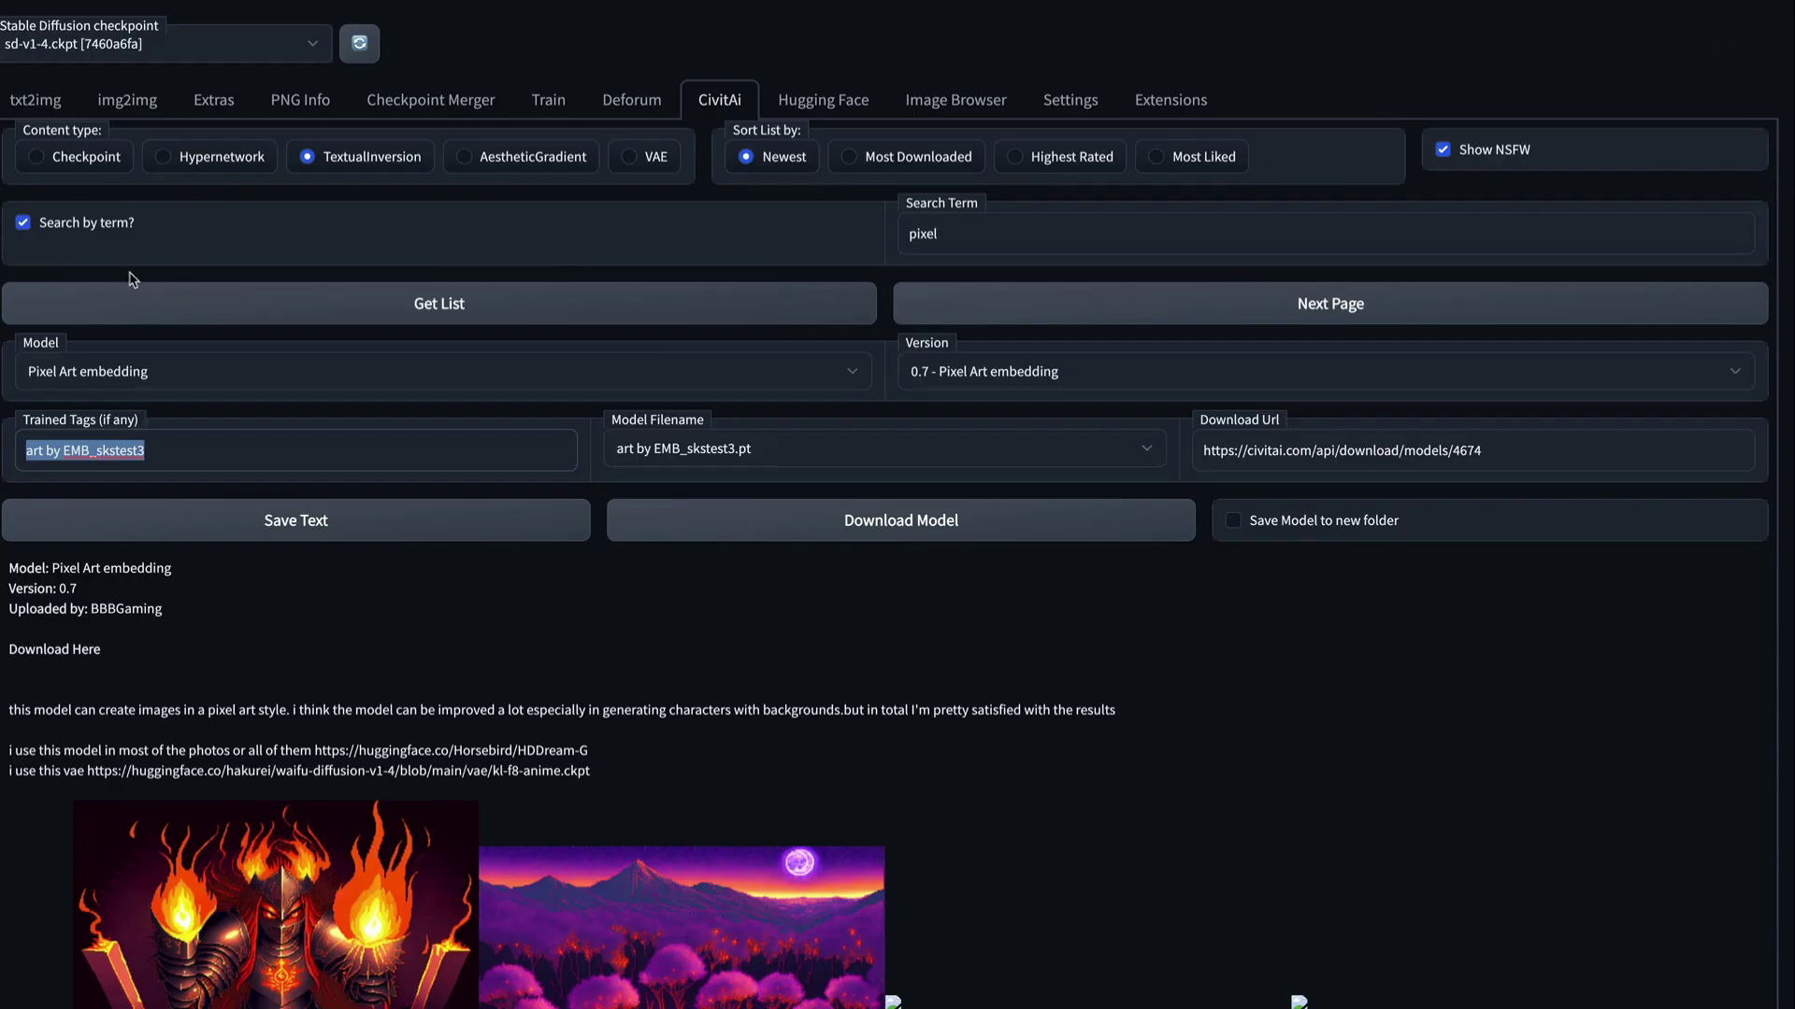
Replace the text-to-image prompt with "(art by EMB_skstest3), a kung fu panda" and generate the image
click(47, 99)
triple_click(241, 182)
key(BackSpace)
text((art by EMB_skstest3))
text(, a k)
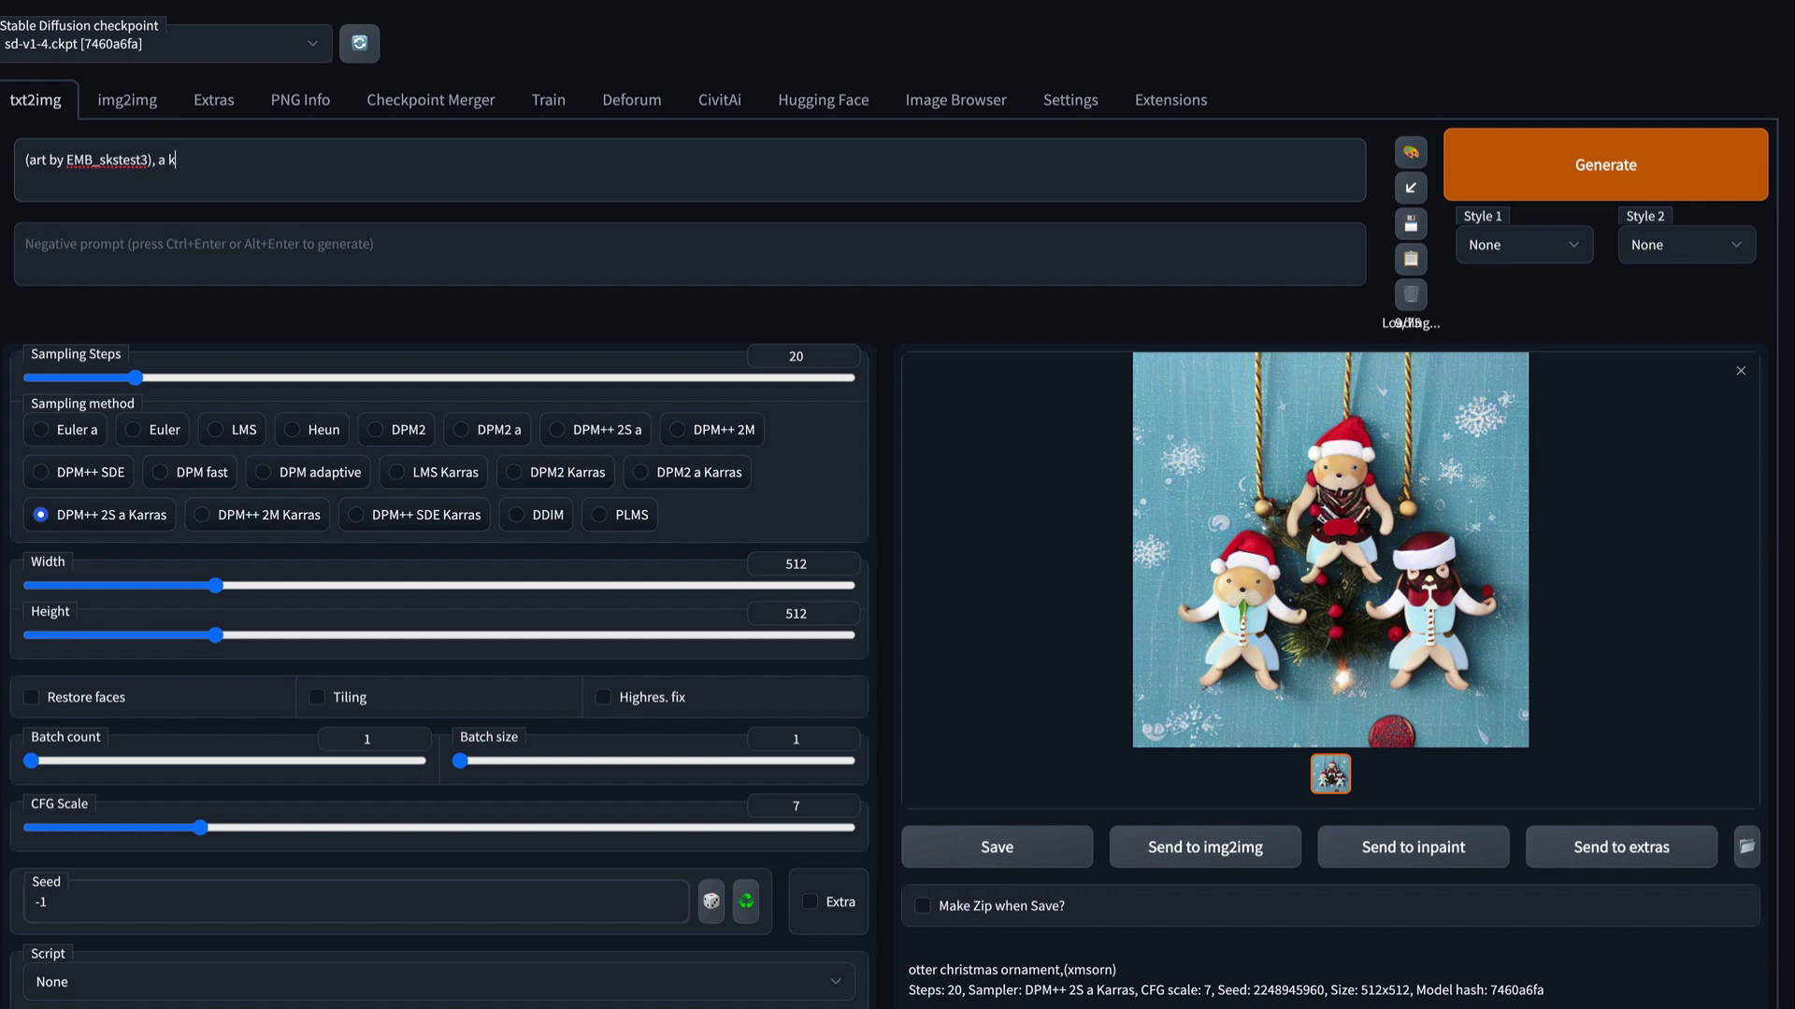
text(ung fu panda)
click(1481, 189)
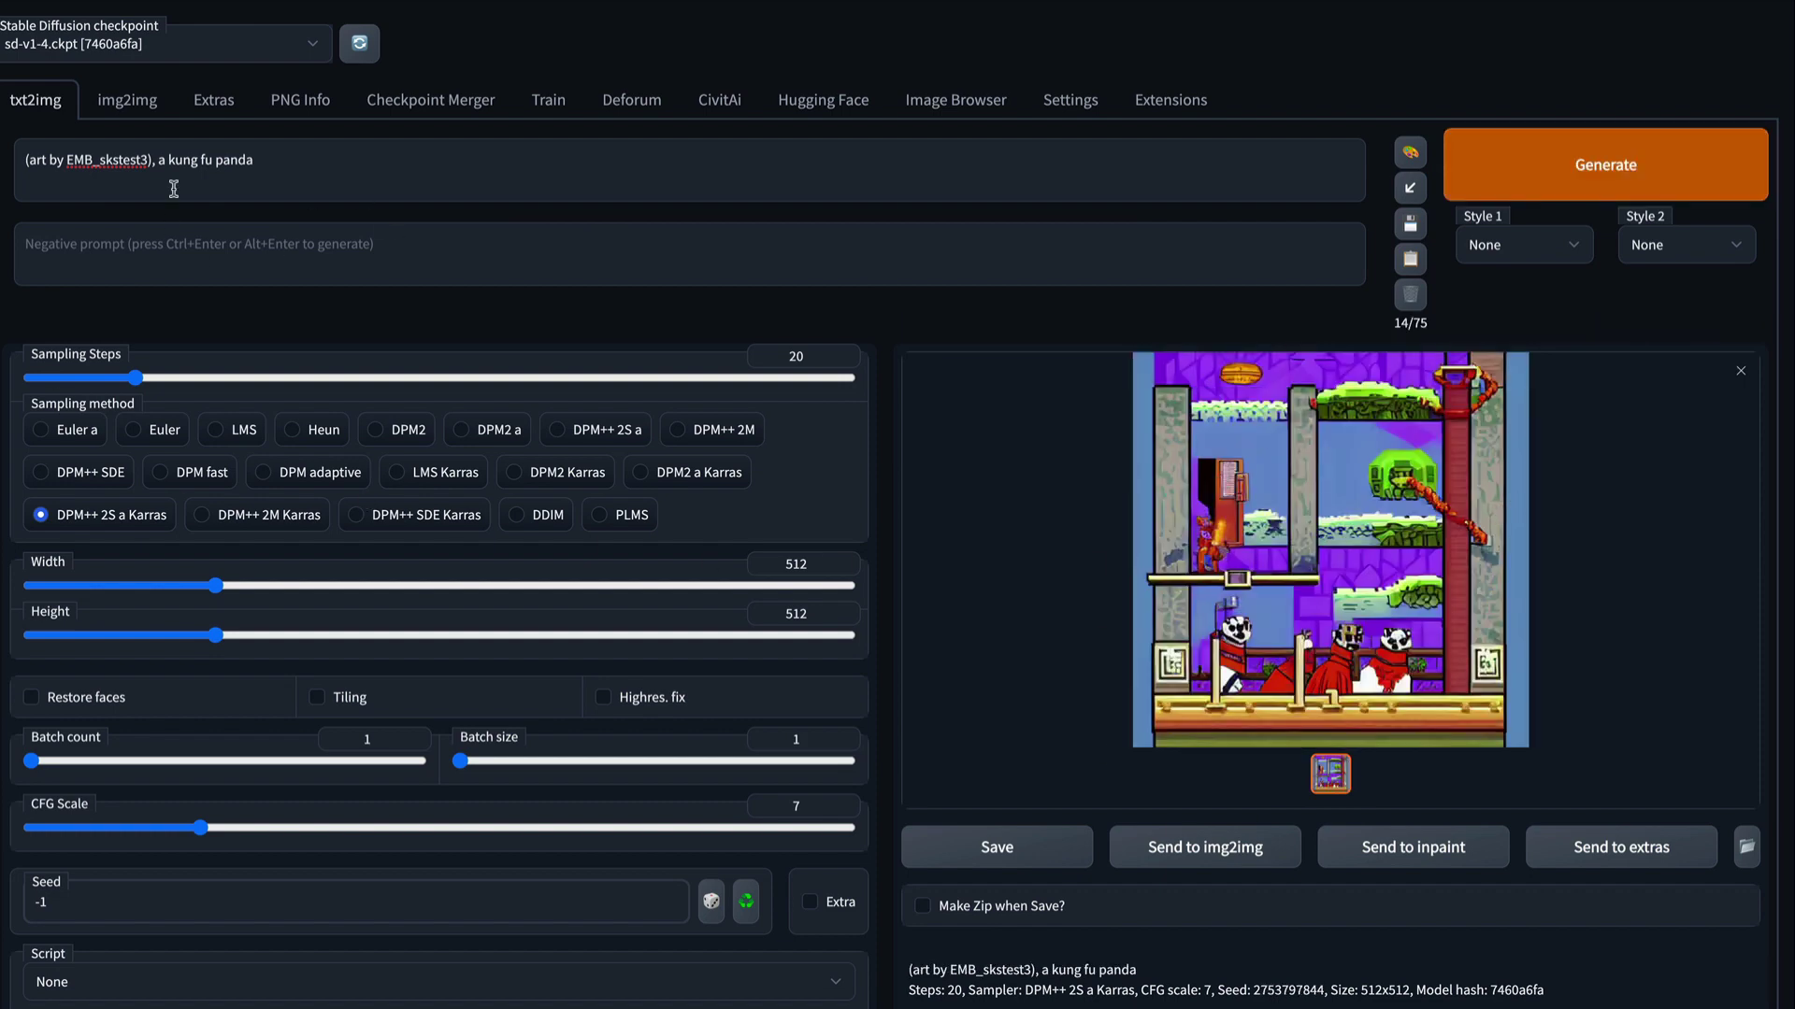
Change the prompt to "(art by EMB_skstest3), a portrait of kung fu panda" and generate the image
click(167, 160)
text(por trait of)
click(1556, 194)
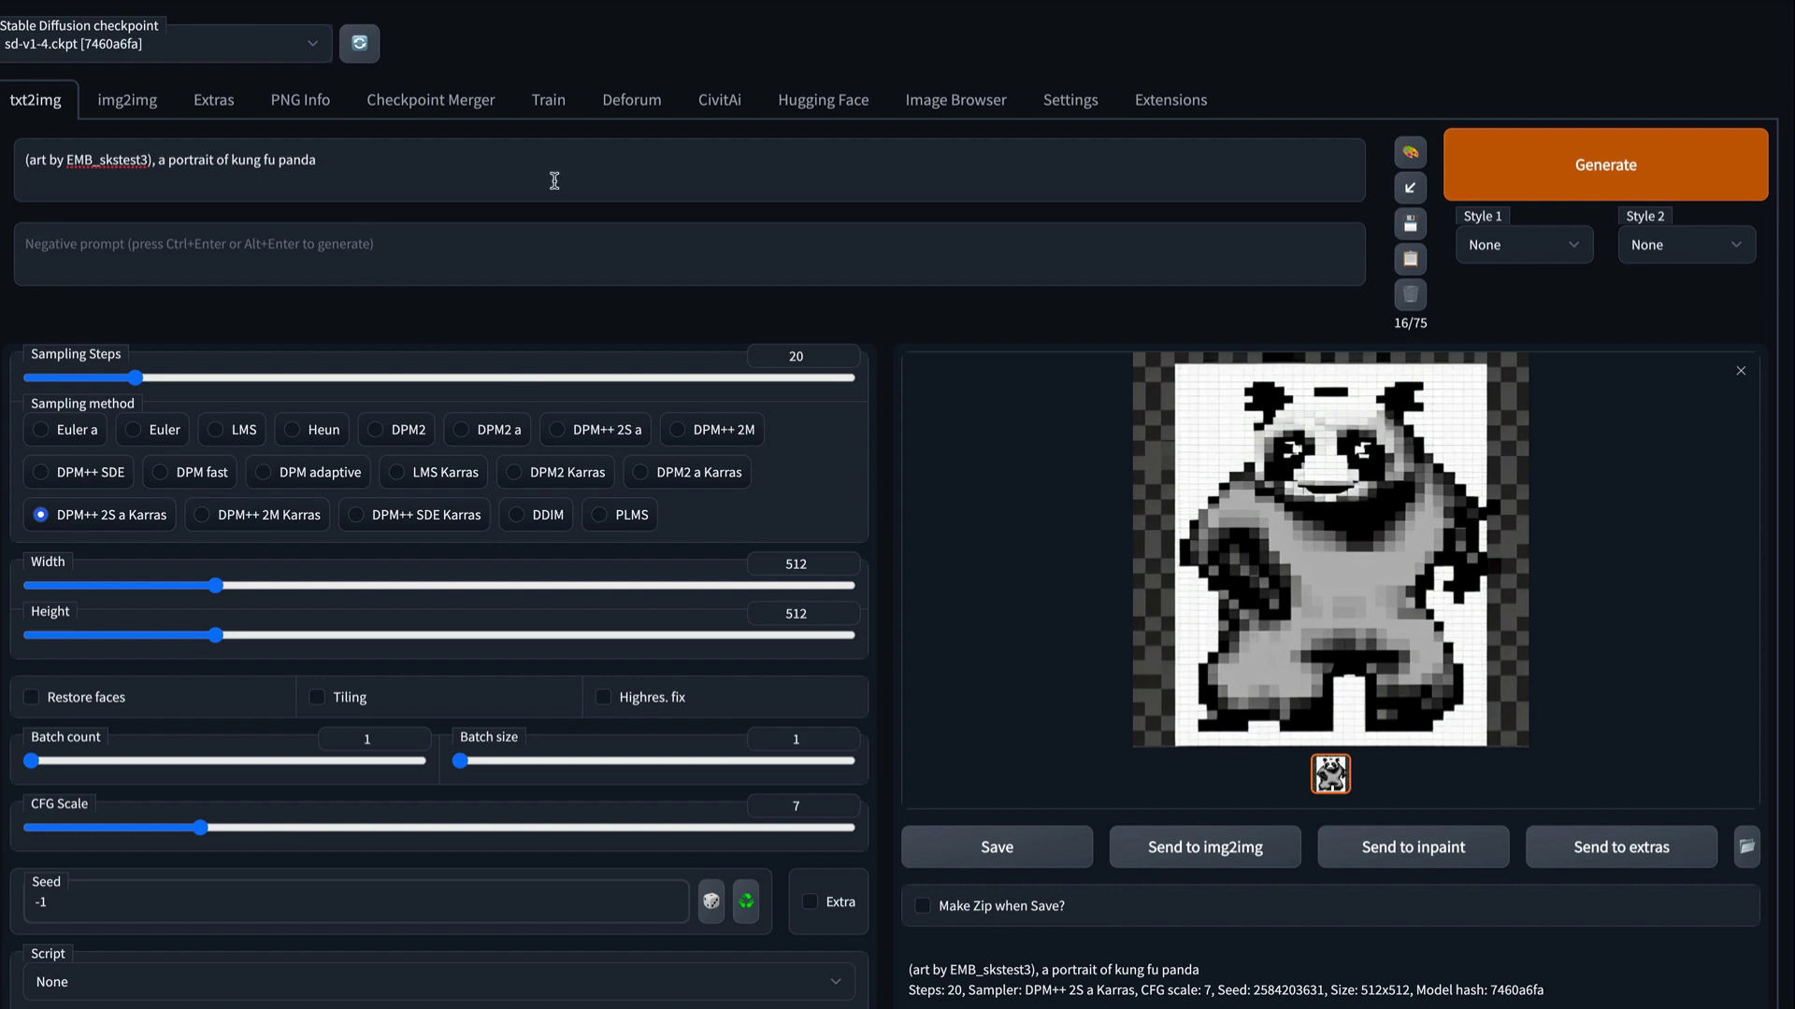
List the CivitAi checkpoint models with the search term cleared and search by term disabled, and look through the available models
click(729, 105)
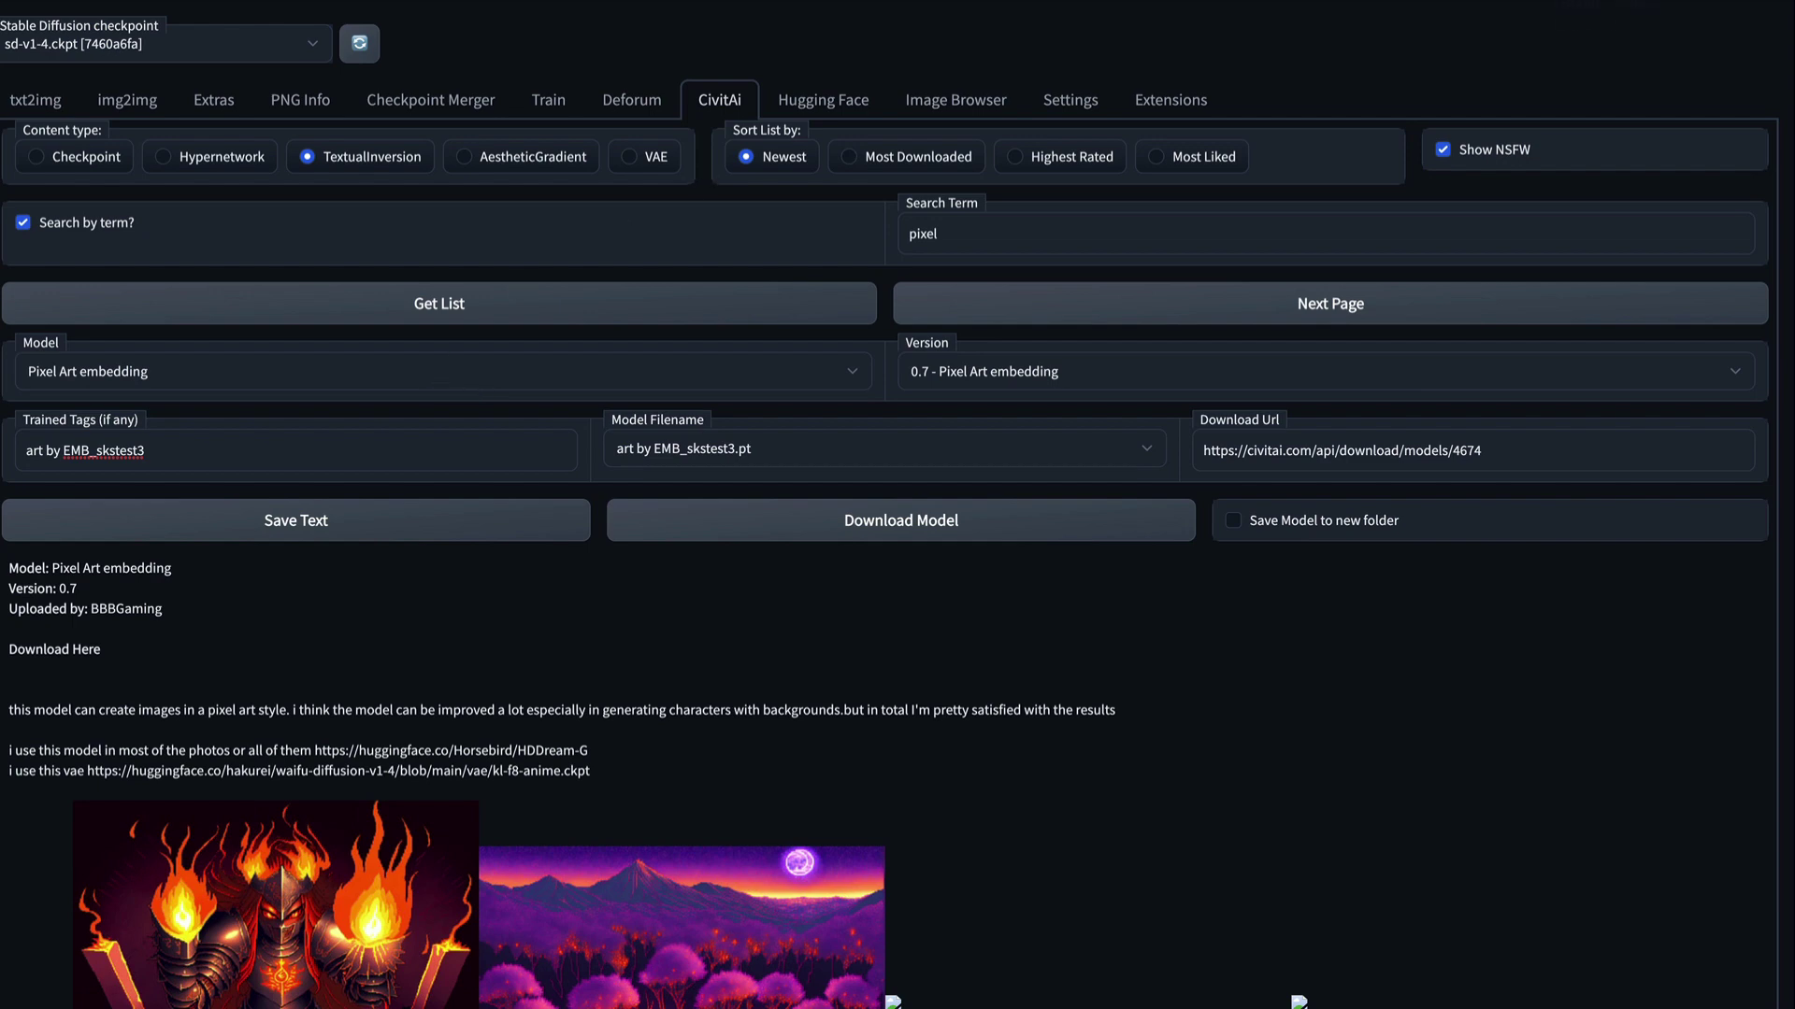
click(45, 110)
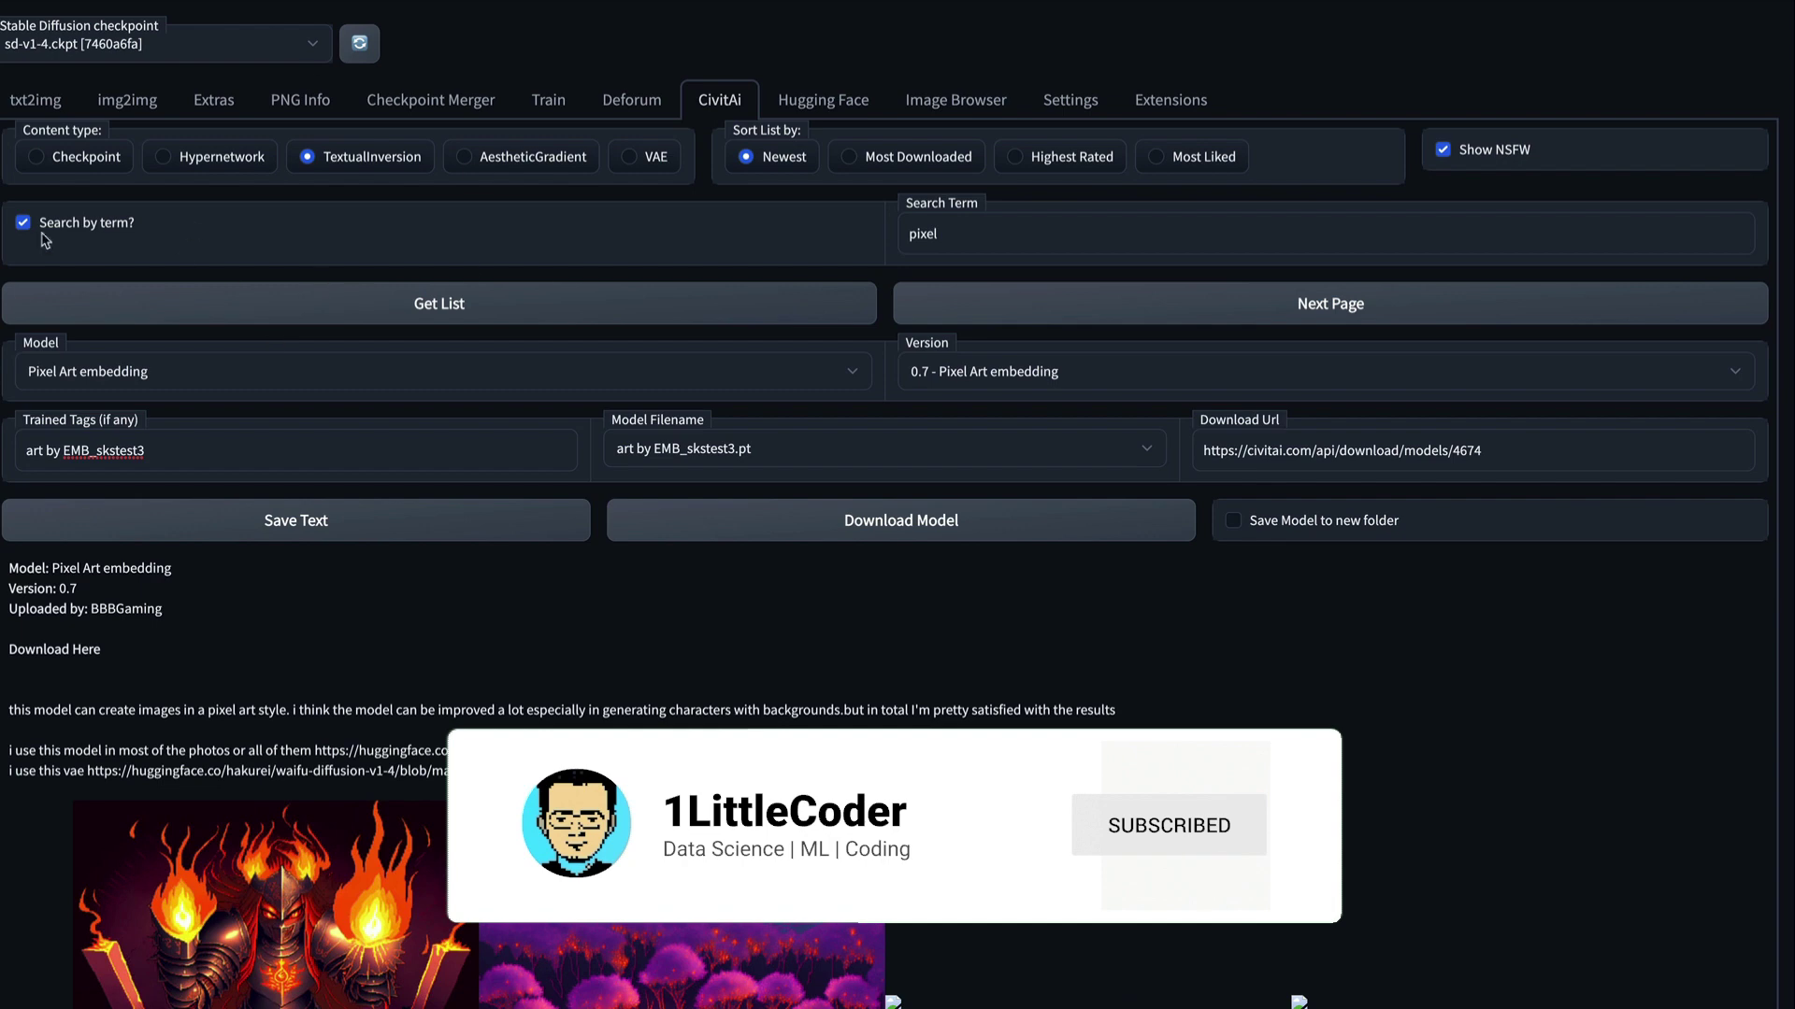
click(88, 159)
double_click(990, 230)
key(BackSpace)
click(87, 229)
click(386, 311)
click(383, 383)
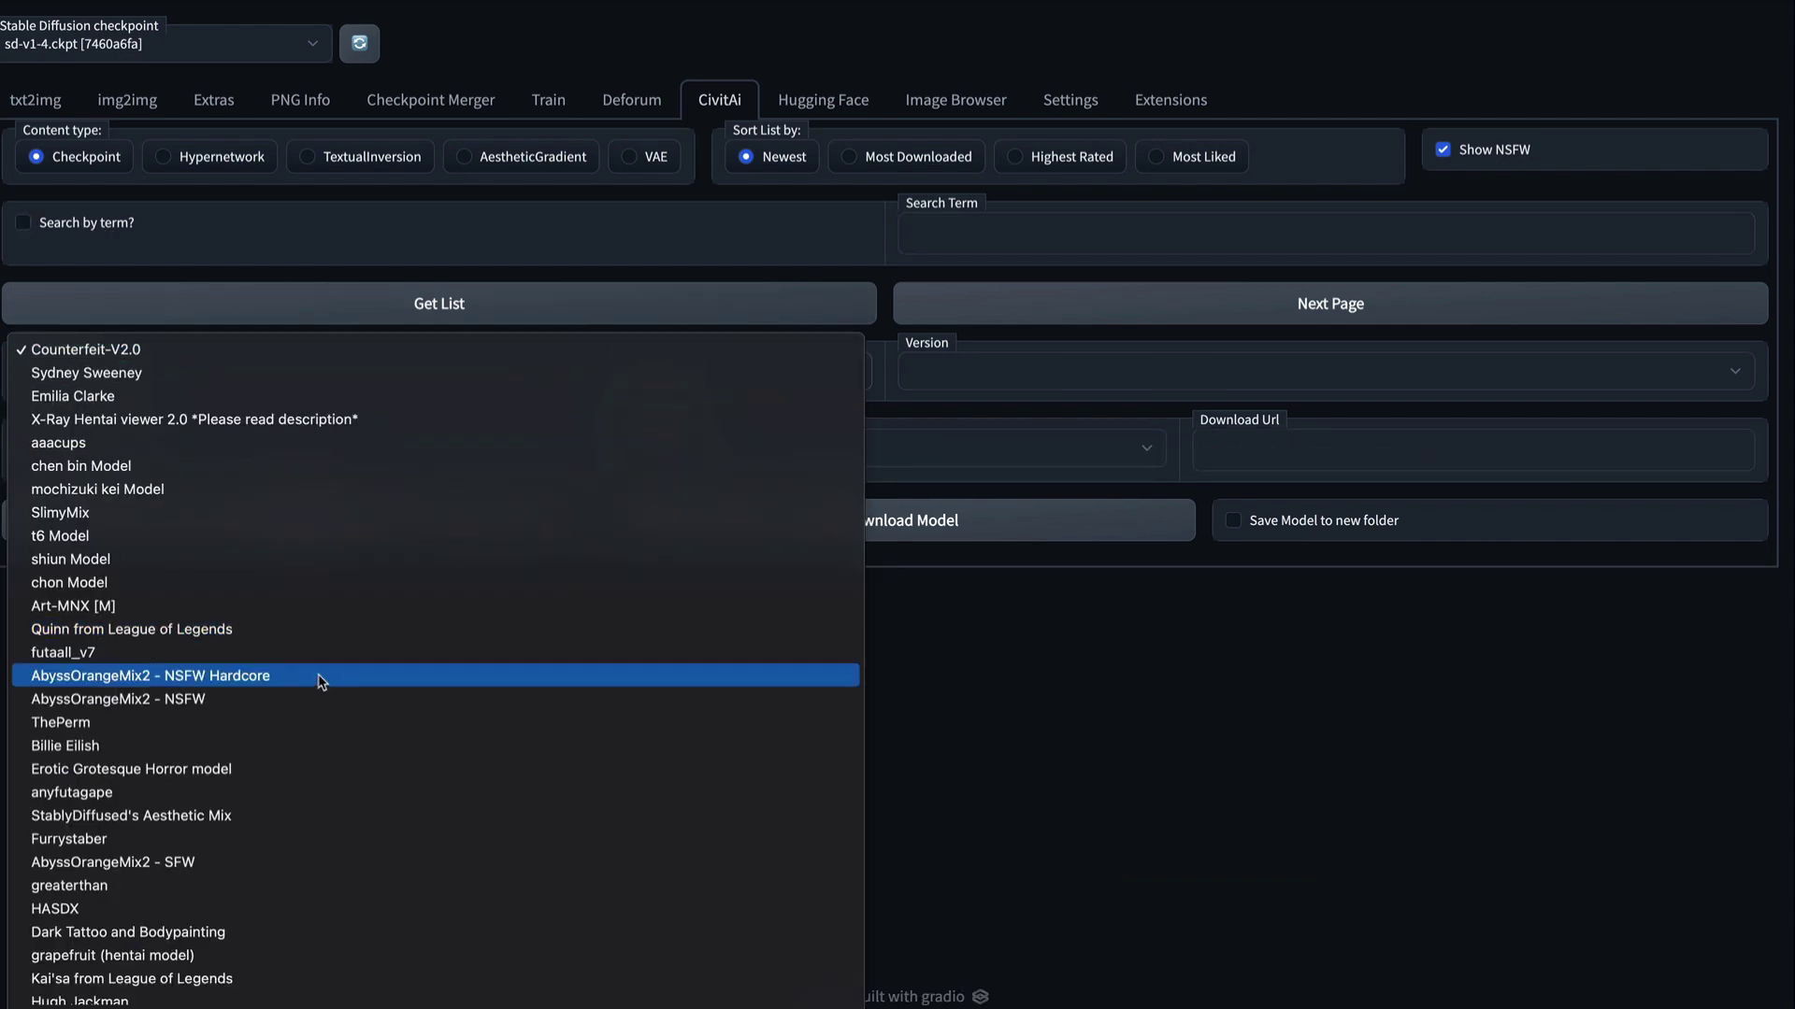
scroll(321, 681, down, 5)
scroll(320, 682, up, 1)
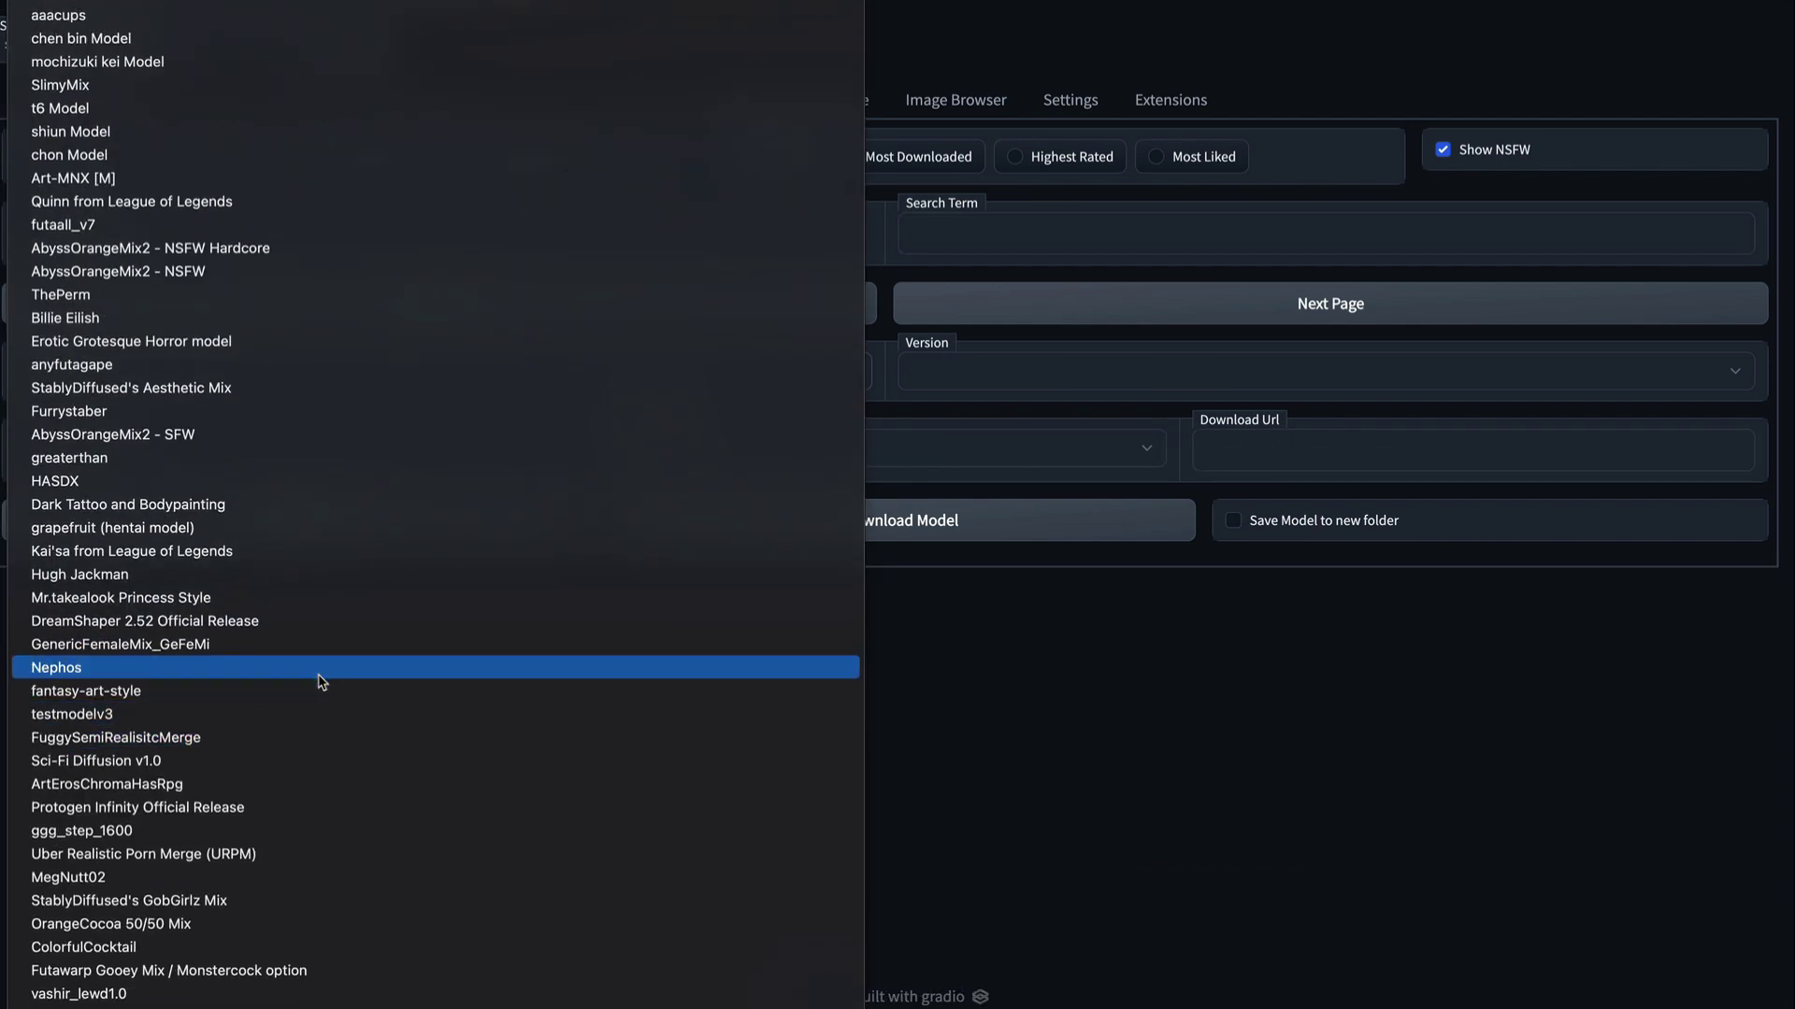
click(1089, 645)
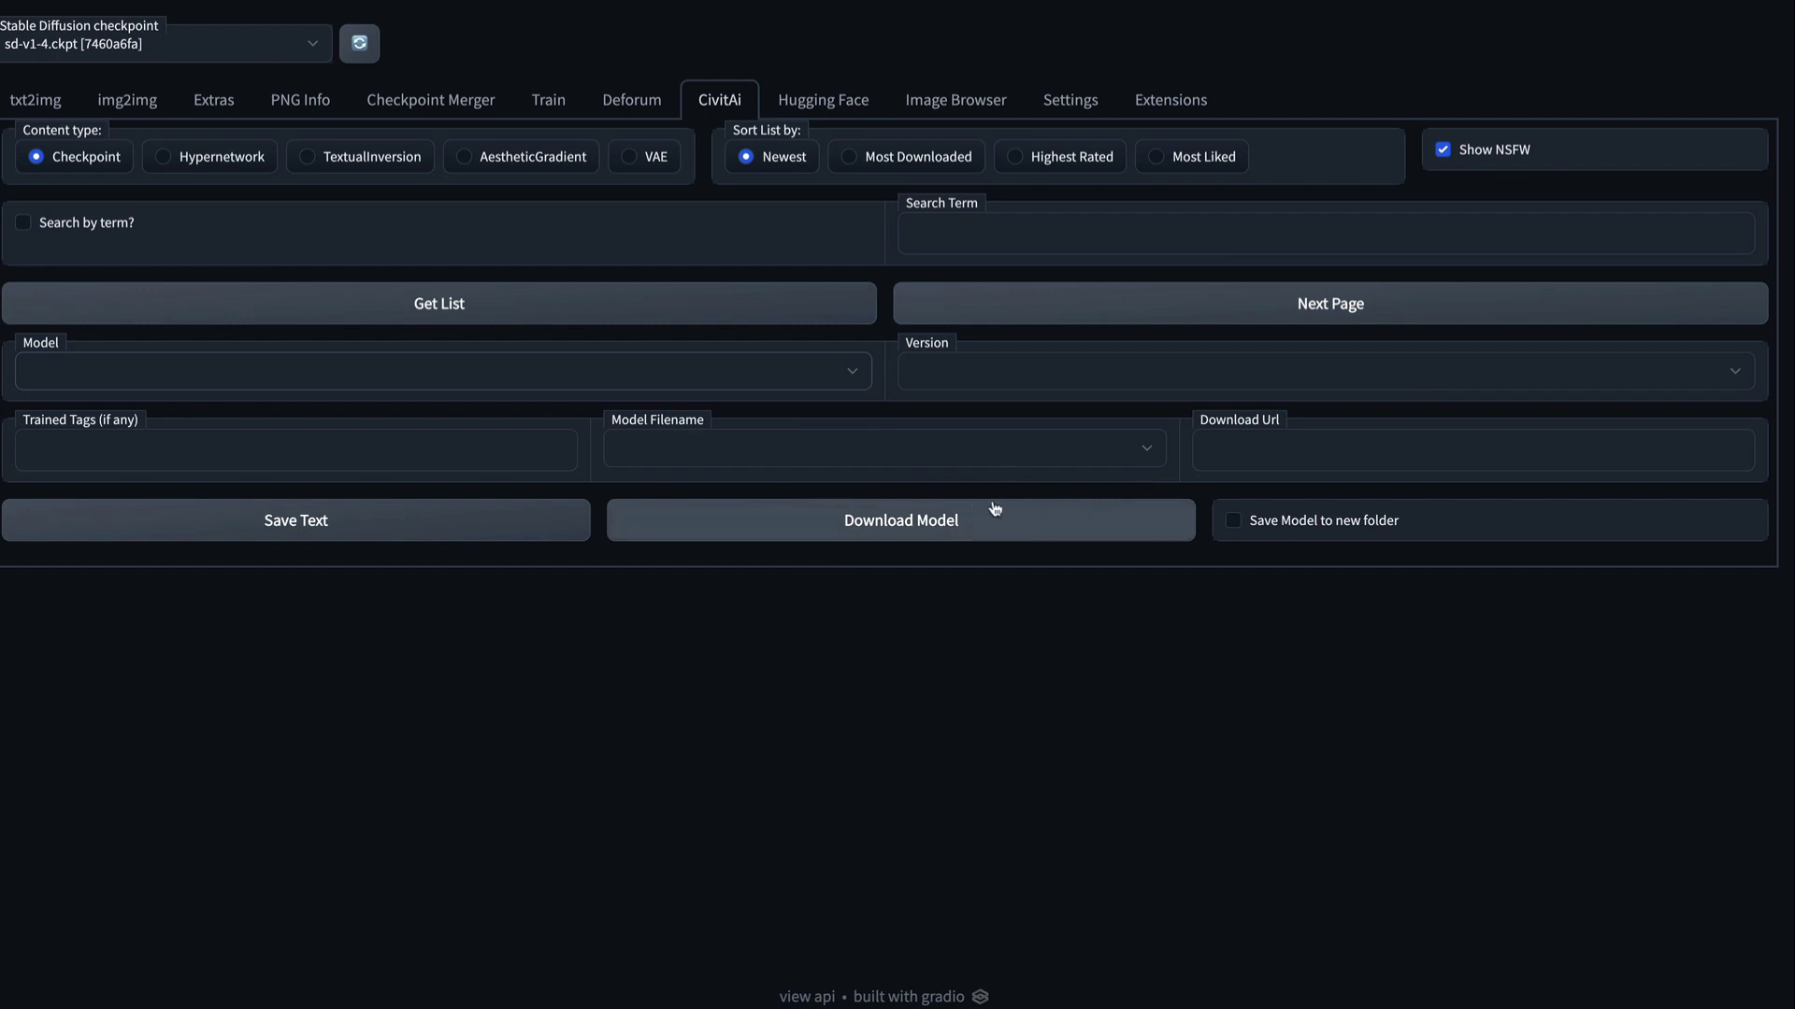
Switch to the stable-diffusion-webui-colab repository on GitHub and look over its list of notebooks
click(40, 99)
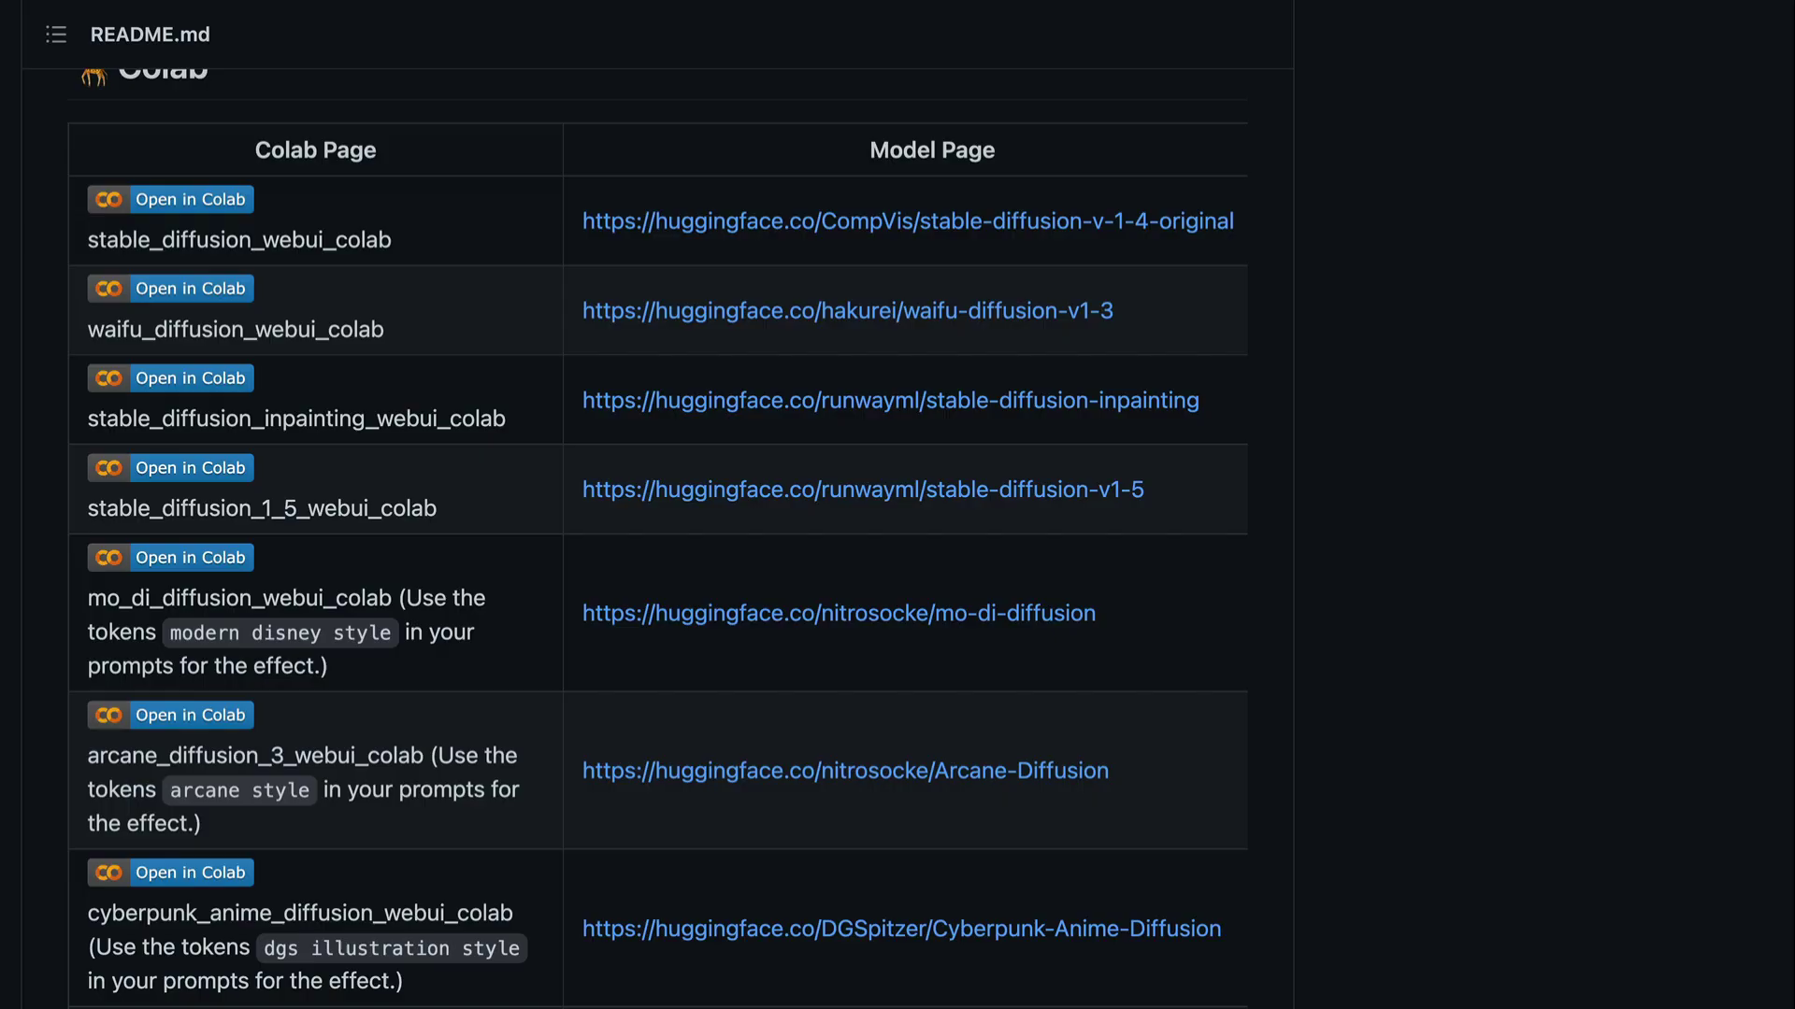
scroll(1023, 334, up, 15)
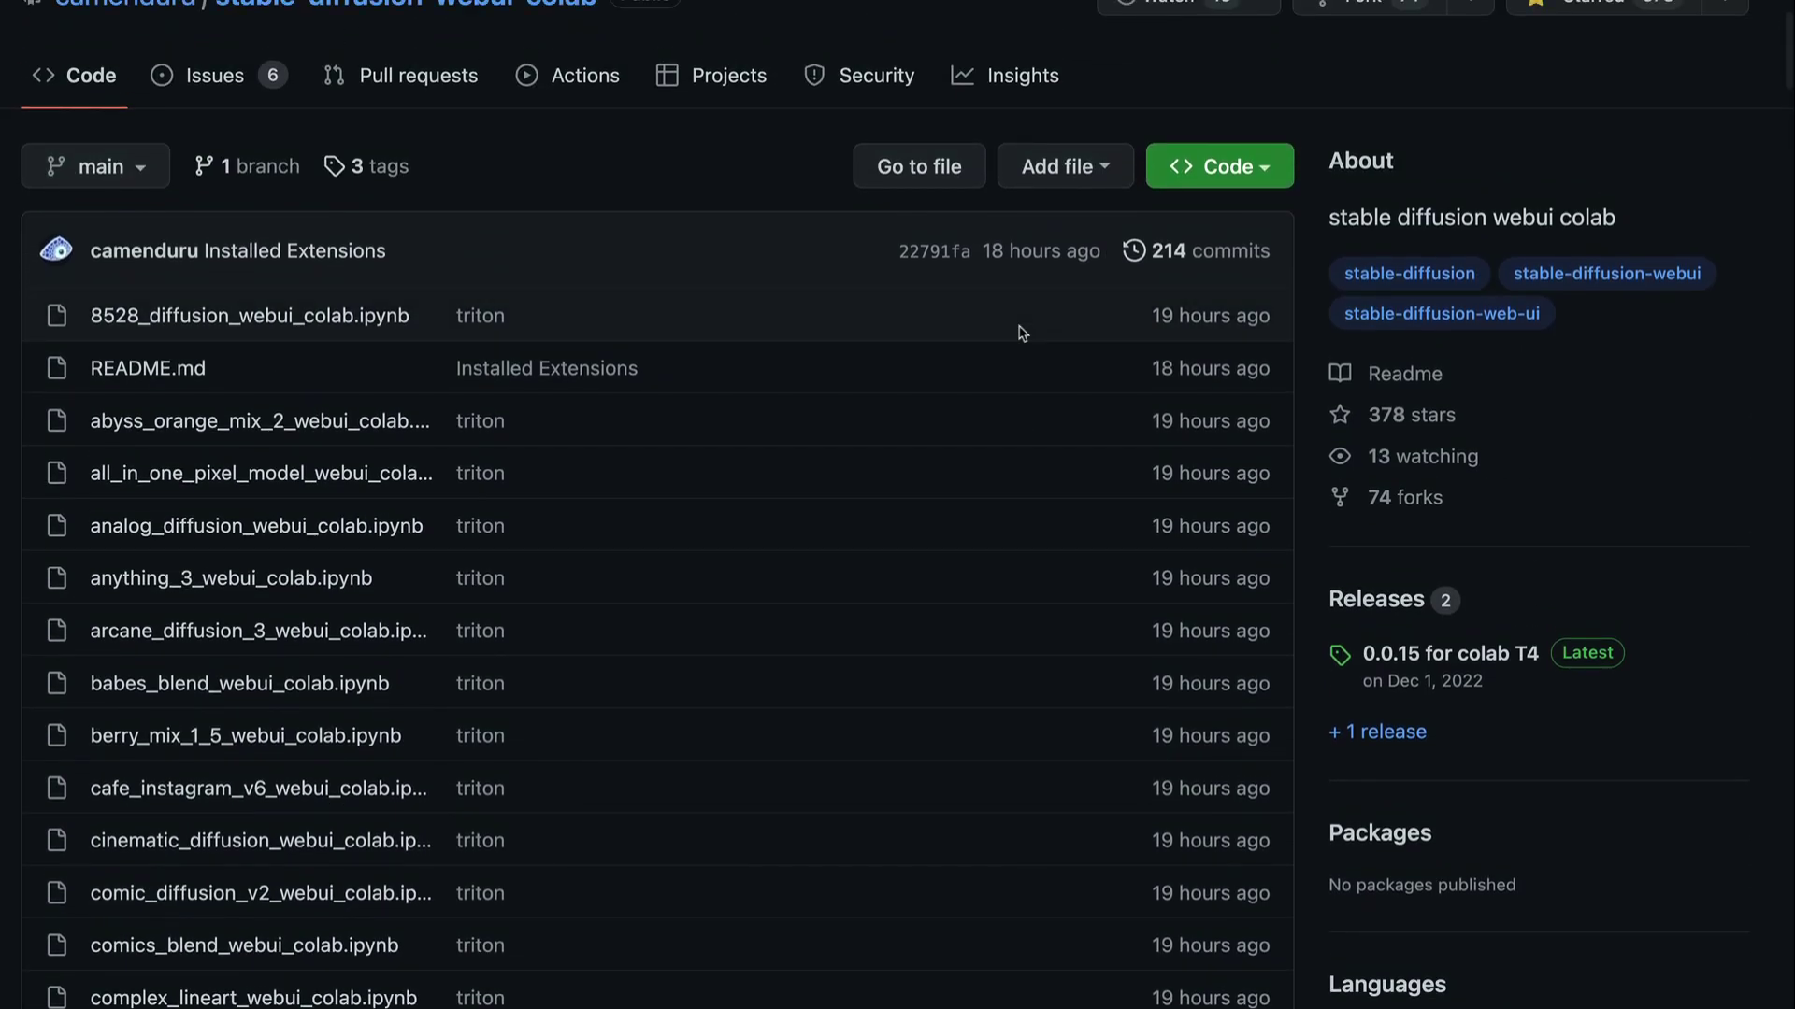